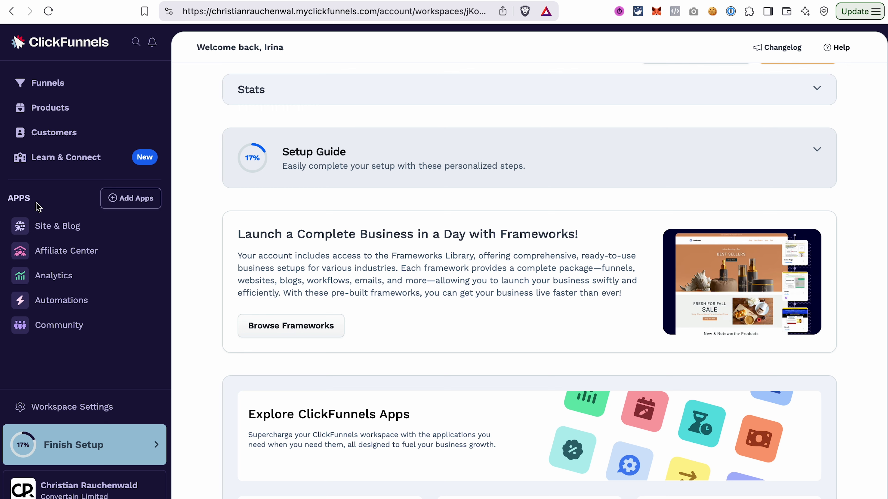
- Browse the catalogue of apps that can be added to the workspace, including payment processors and other apps
click(137, 195)
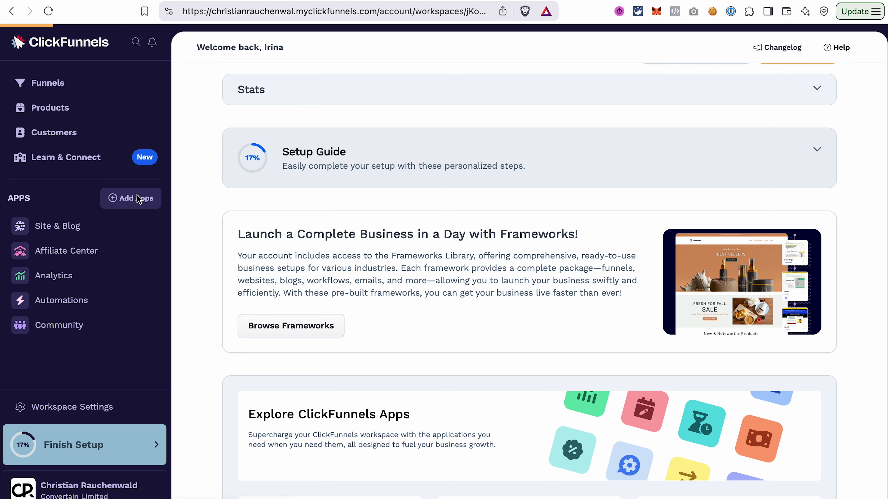
scroll(207, 326, down, 5)
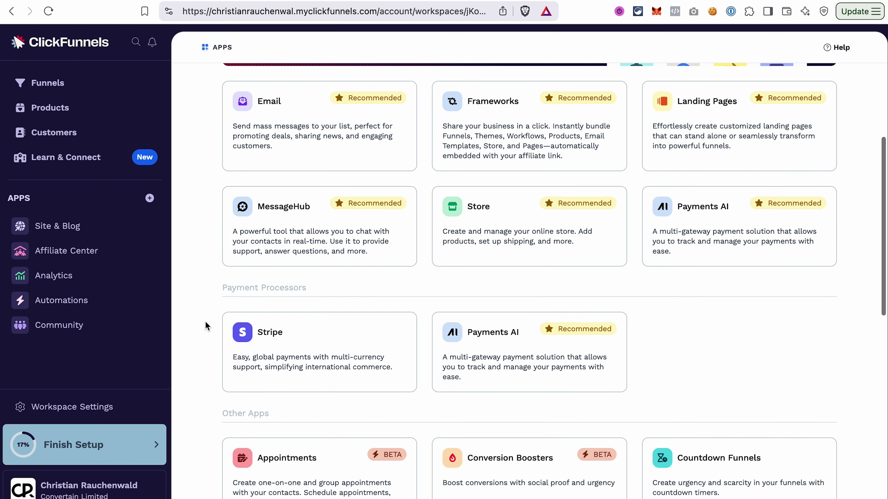
scroll(206, 325, down, 3)
scroll(205, 322, down, 5)
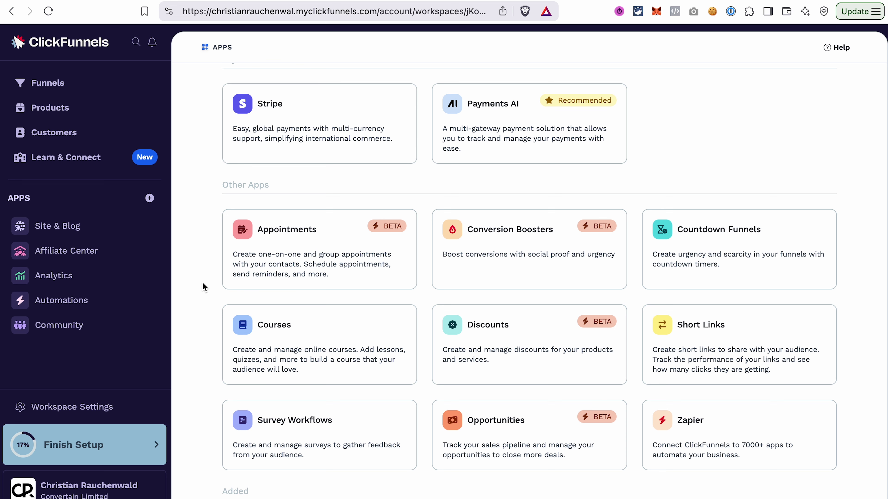
scroll(204, 287, down, 5)
scroll(205, 286, down, 3)
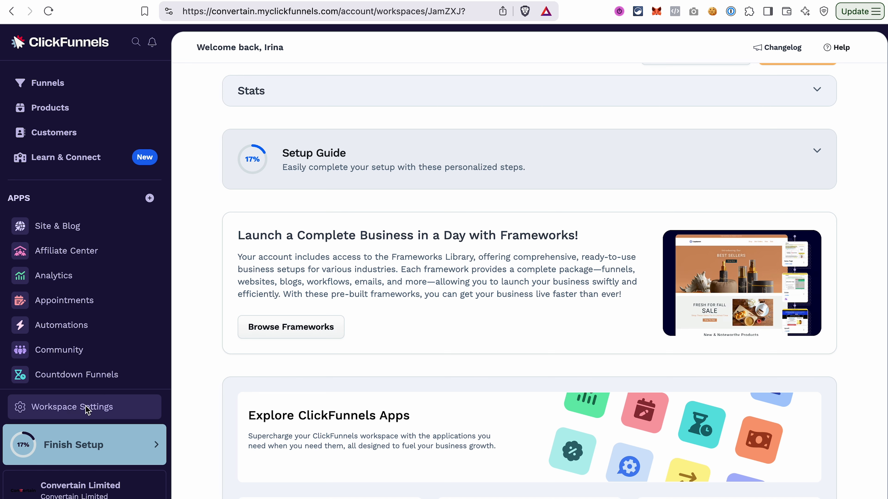
- Review the workspace settings for general details, collaborators, email and domains
click(59, 407)
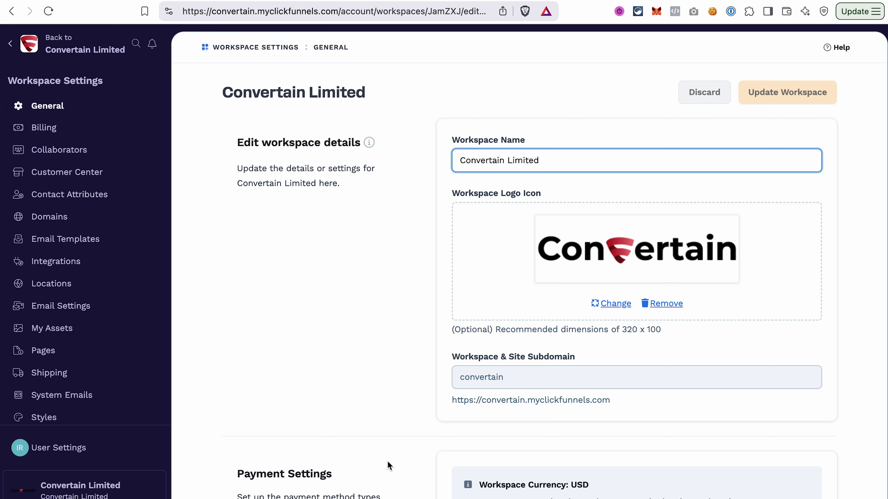
click(72, 156)
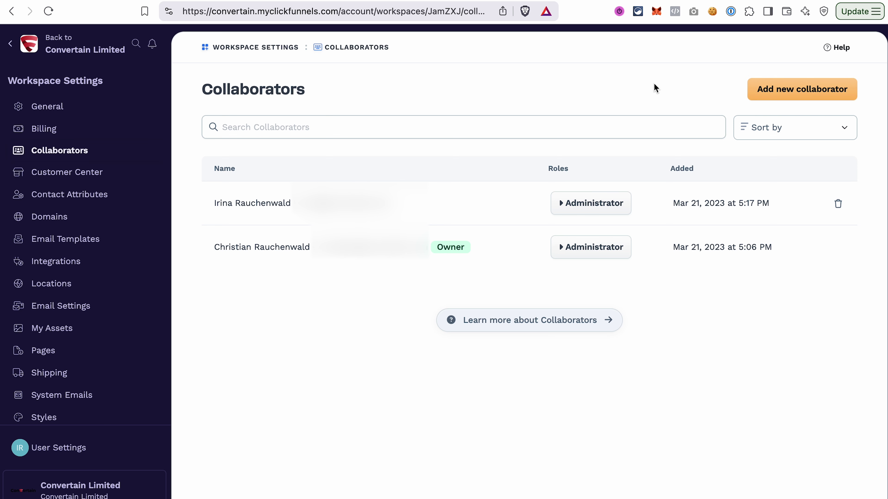
click(80, 312)
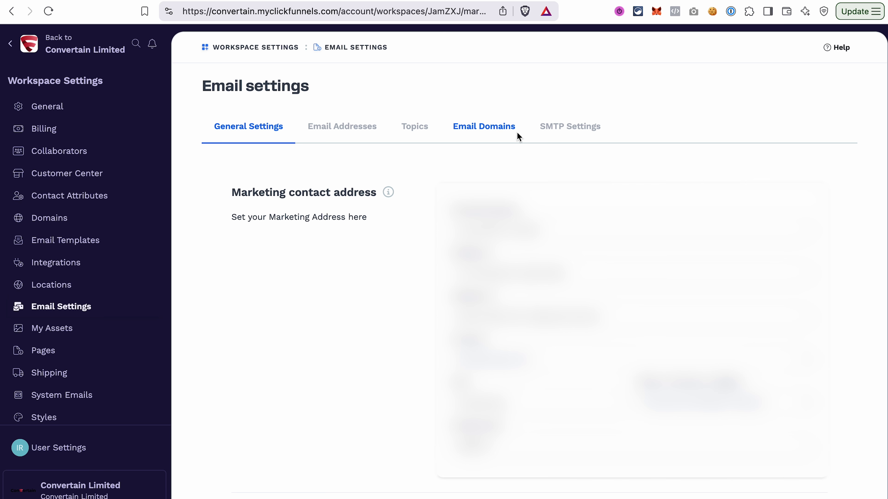
scroll(267, 331, down, 1)
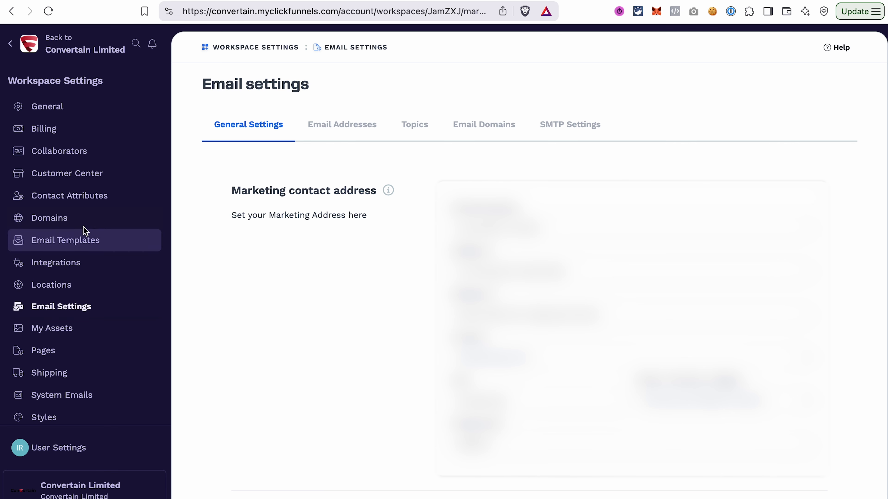
click(70, 225)
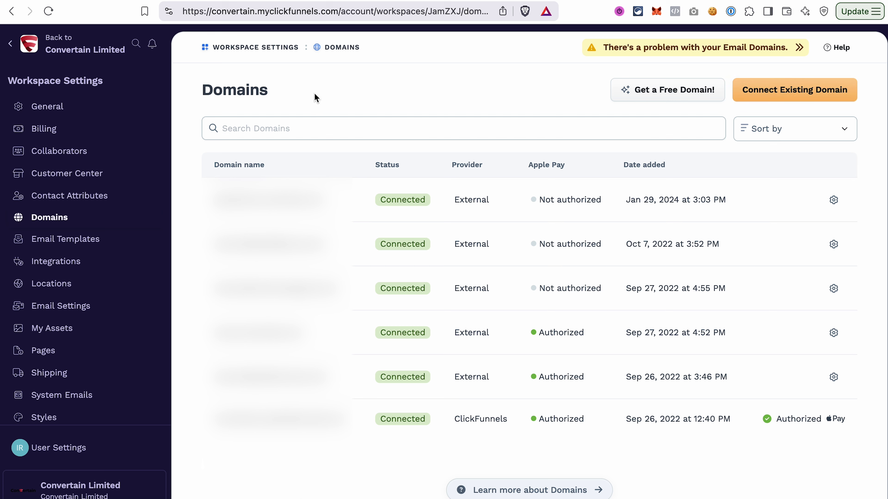
- Return to the workspace dashboard and look through its installed apps down to Payments AI
click(11, 44)
scroll(151, 307, down, 4)
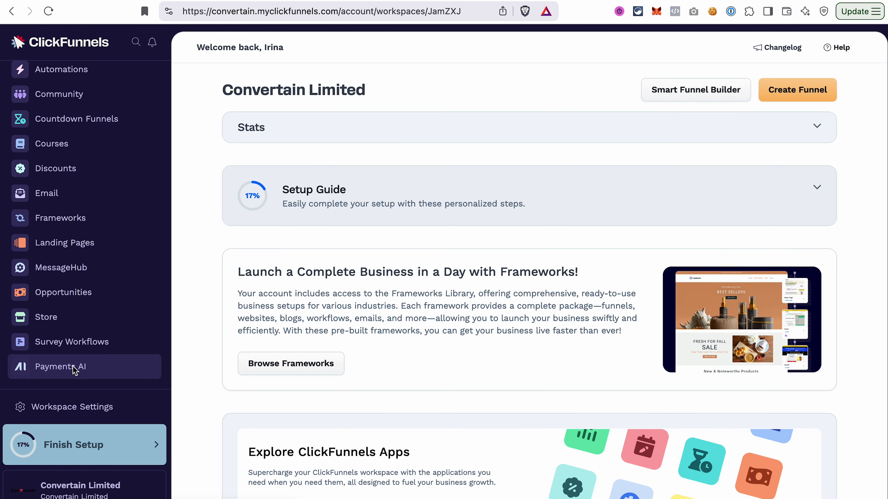
click(64, 368)
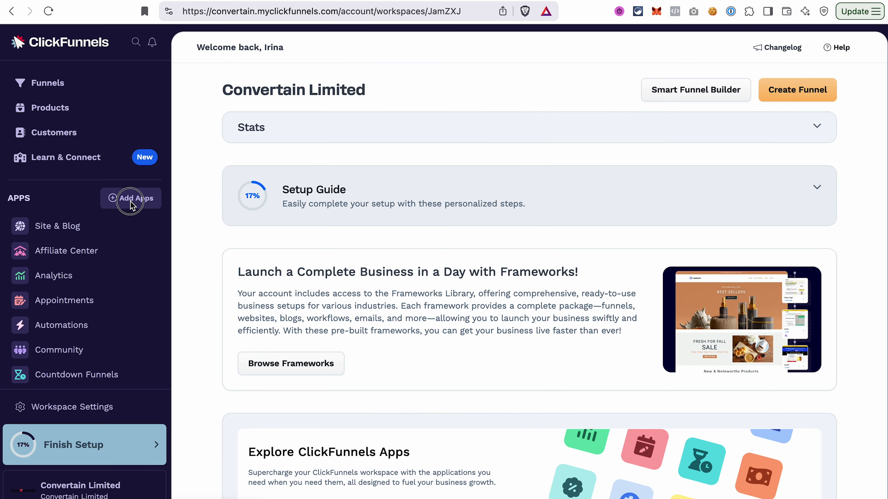
click(131, 200)
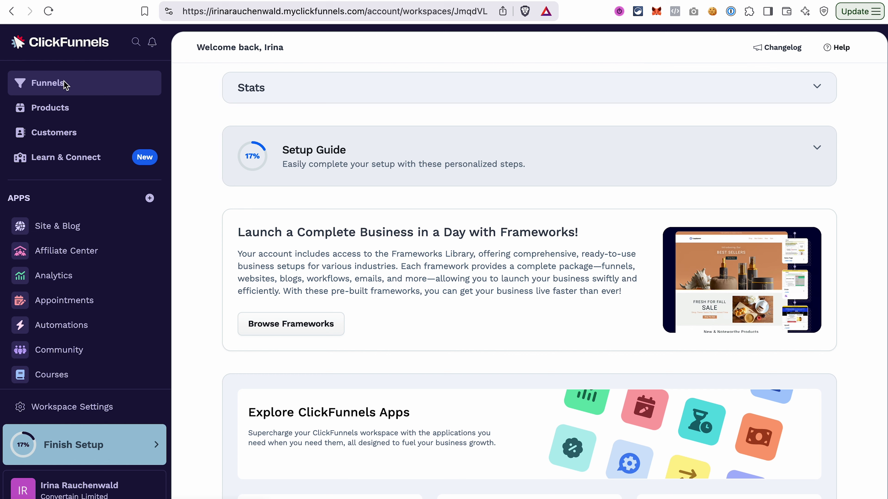
- Open the funnels list and look at the funnel types offered by the Smart Funnel Builder
click(65, 85)
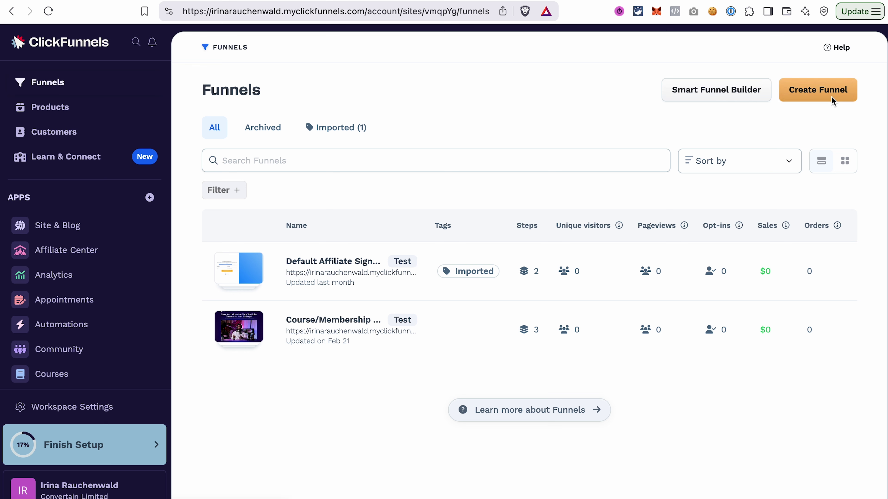
click(707, 98)
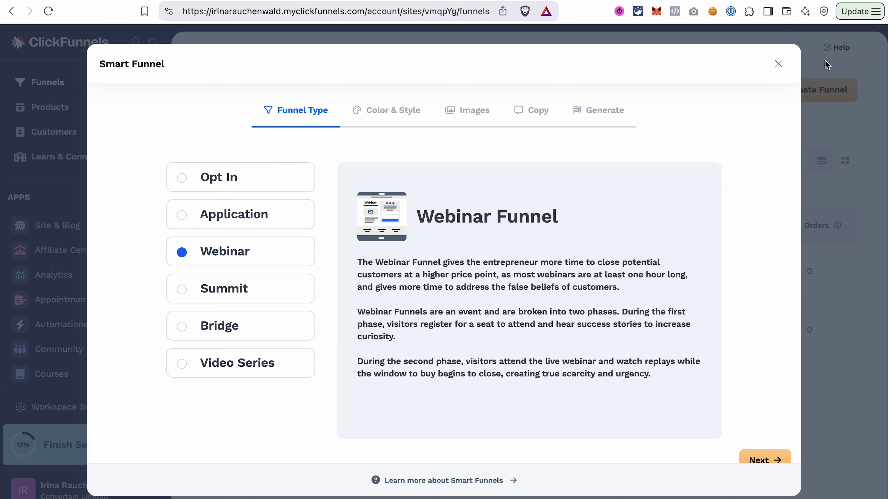
click(779, 63)
- Create a blank funnel named New Opt-In Funnel with the path /new-opt-in-funnel and hide its analytics summary
click(810, 102)
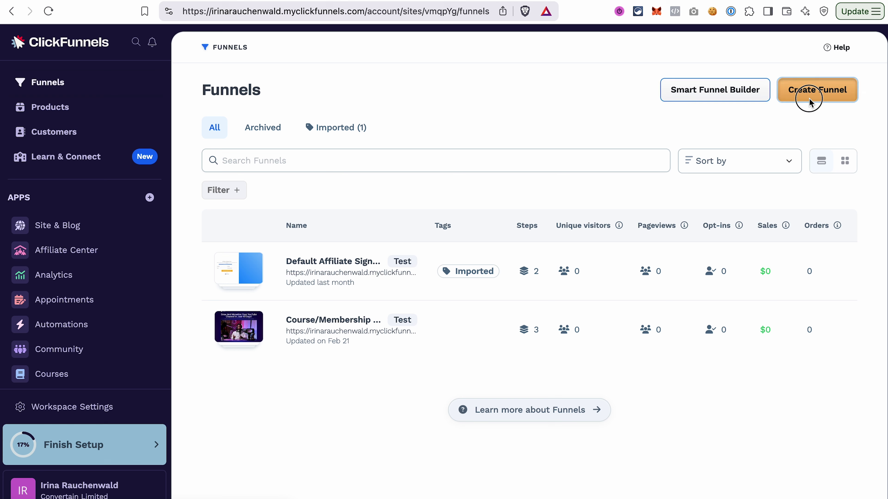
scroll(700, 272, down, 10)
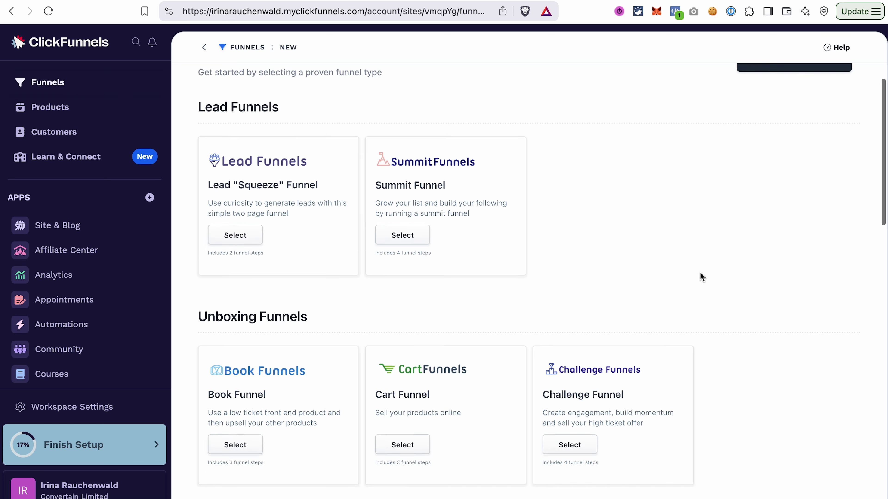
scroll(700, 272, down, 4)
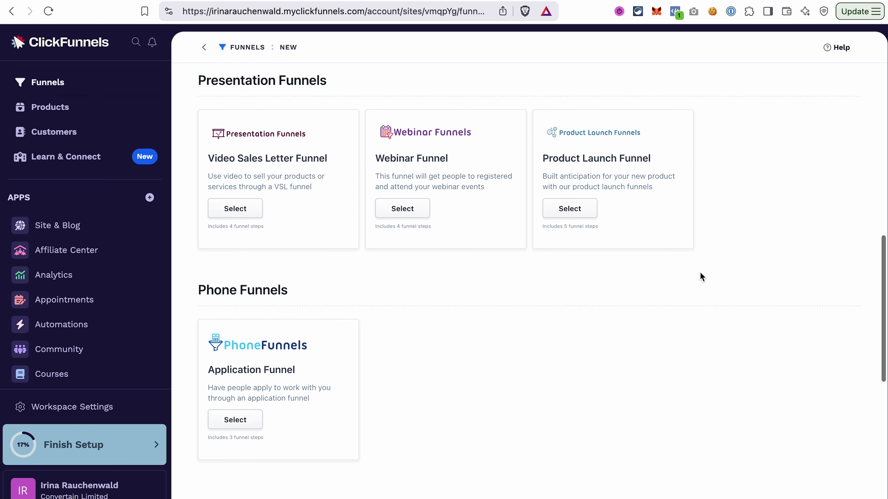
scroll(753, 208, up, 12)
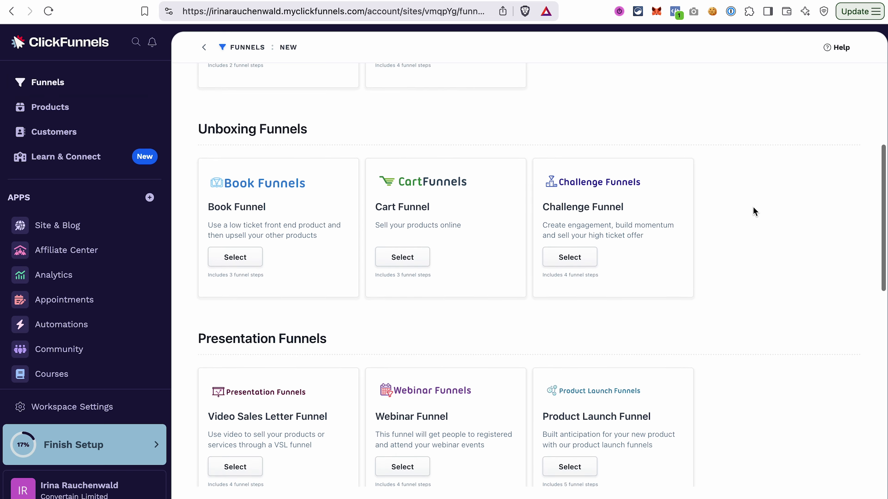
scroll(752, 206, up, 2)
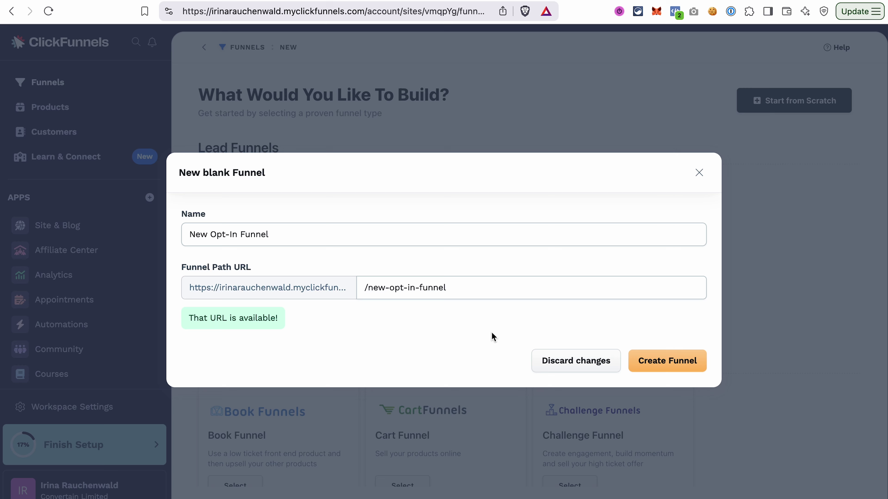
click(666, 364)
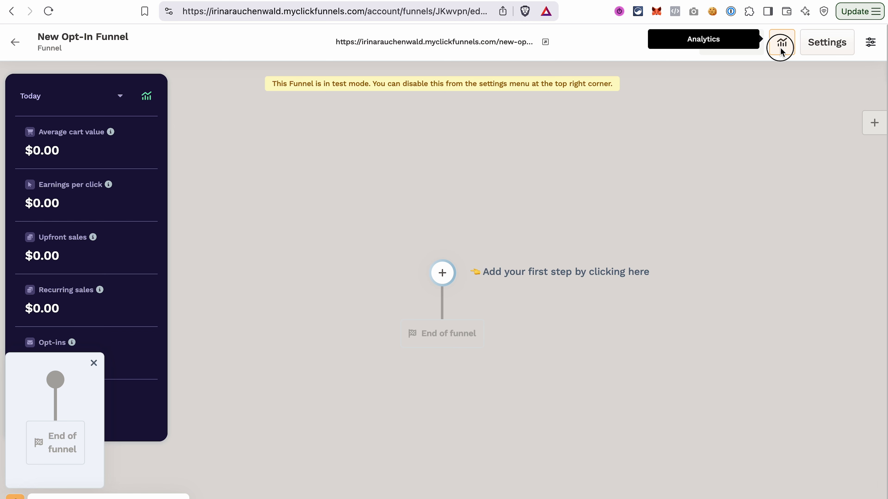
click(780, 48)
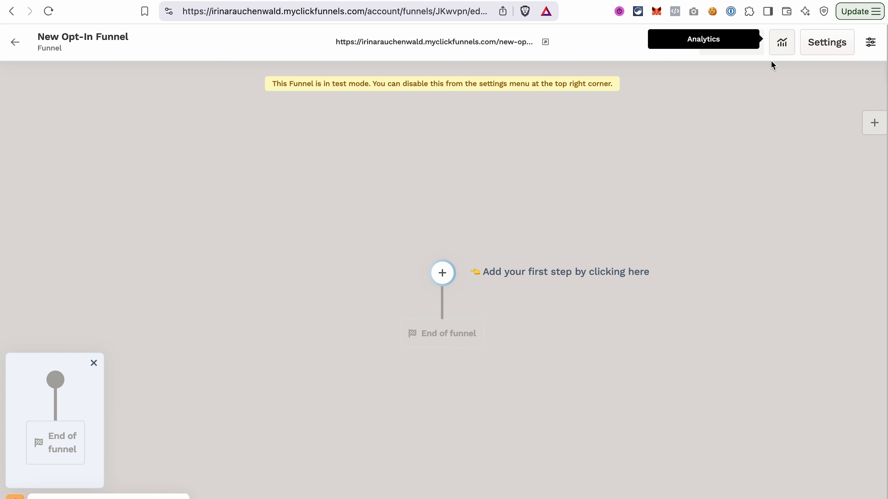
- Add a first funnel step named Opt-In Page with the URL opt-in-page, based on the Green Discount Squeeze opt-in template
click(443, 273)
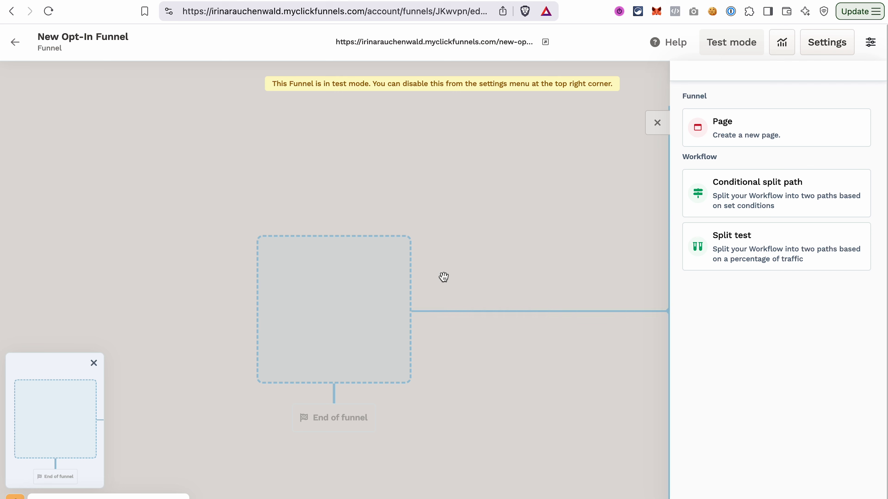
click(779, 122)
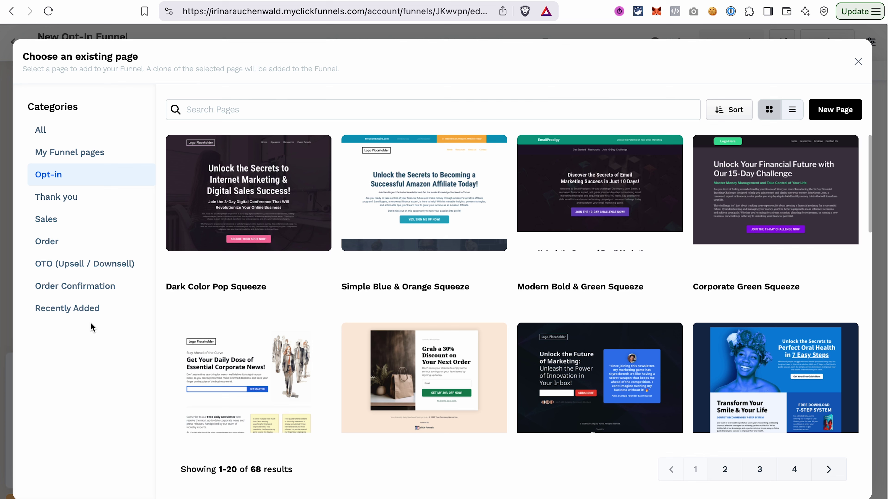
click(47, 242)
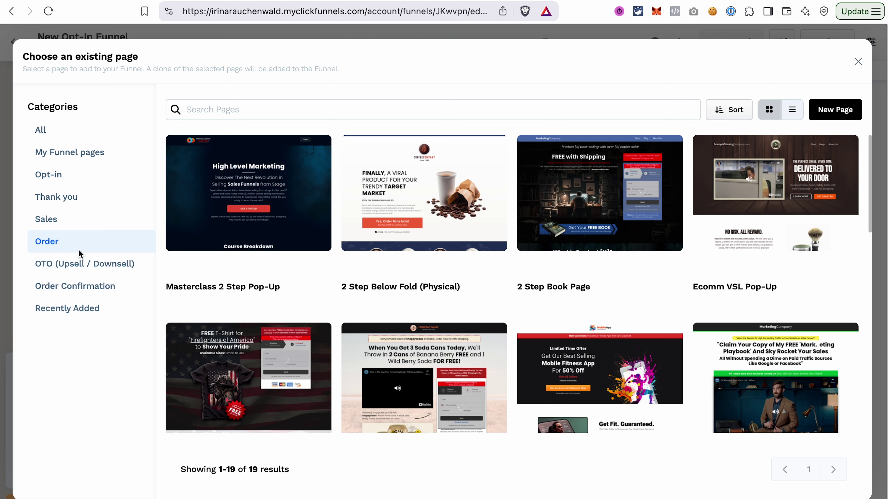
mouse_move(274, 351)
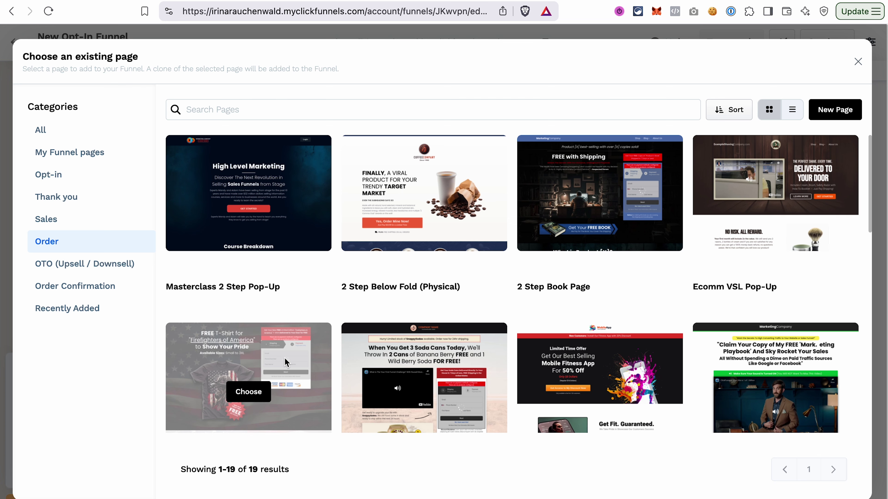
click(53, 178)
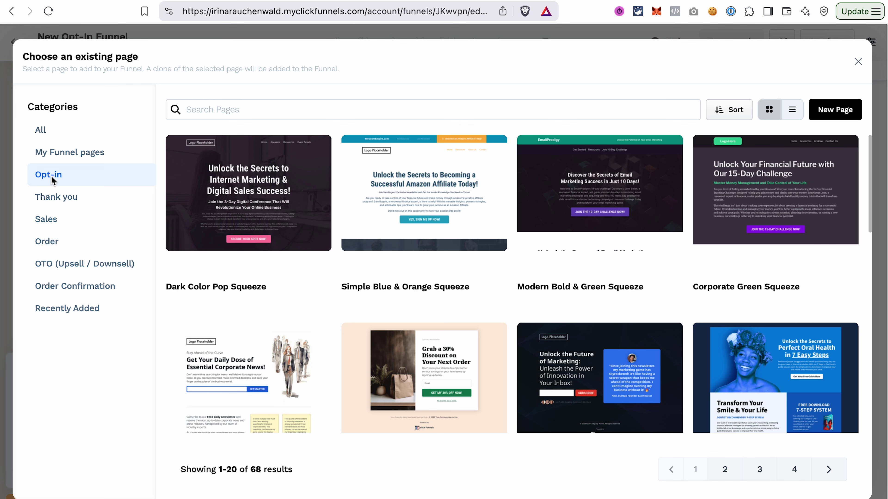
click(759, 470)
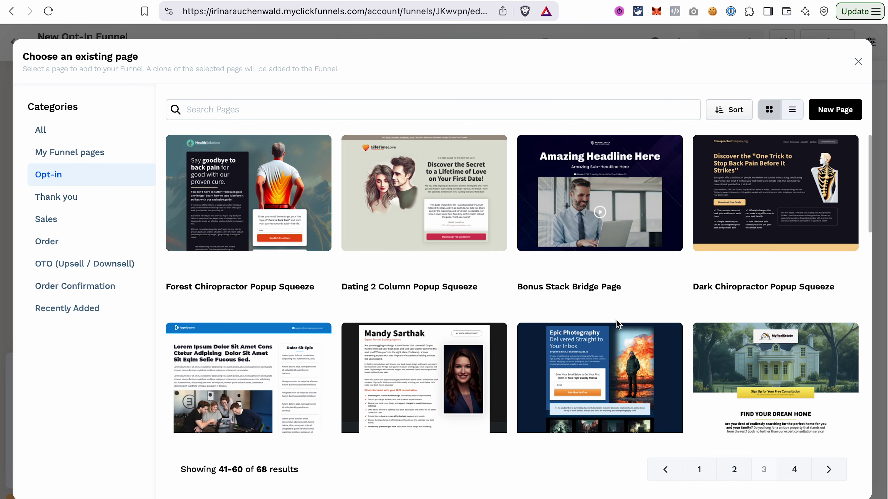
scroll(608, 393, down, 3)
scroll(608, 394, down, 10)
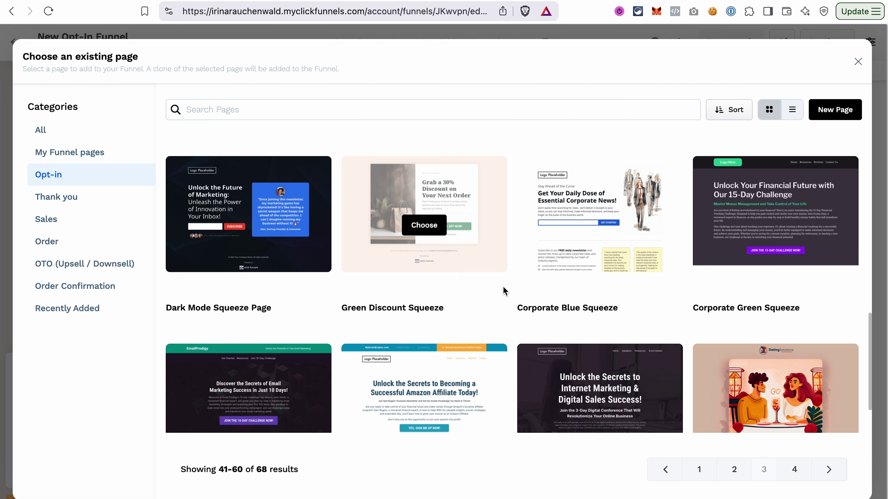
mouse_move(426, 227)
click(419, 234)
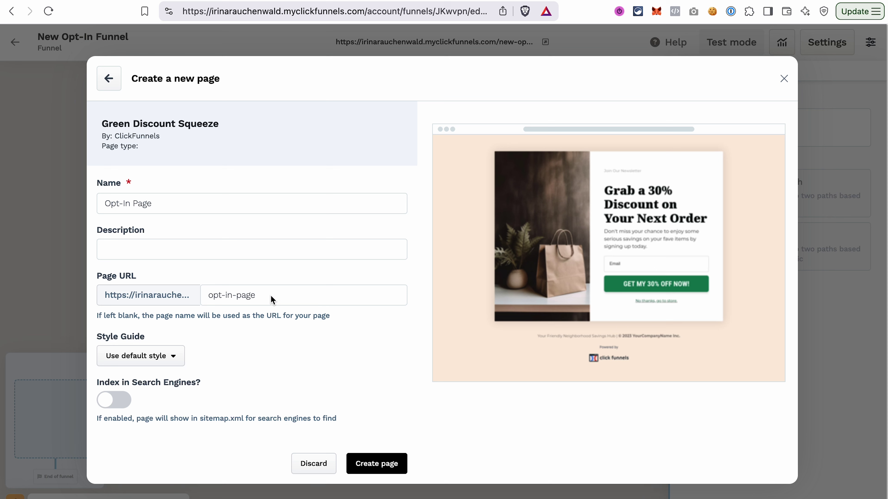
click(387, 466)
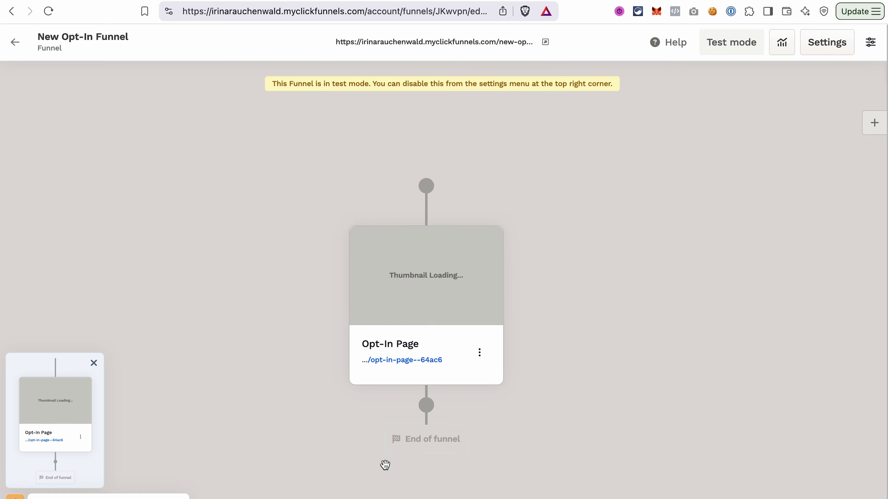
- Open the Opt-In Page for editing and hide the funnel overview beside the page
mouse_move(455, 274)
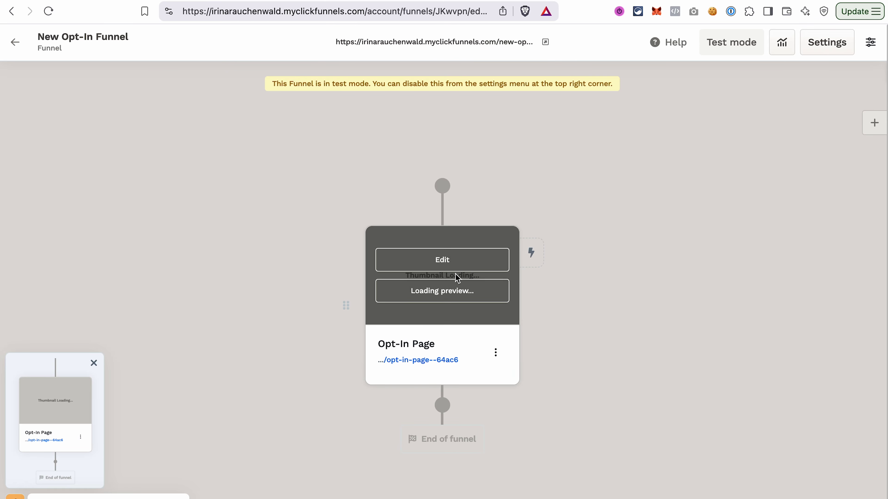
click(440, 259)
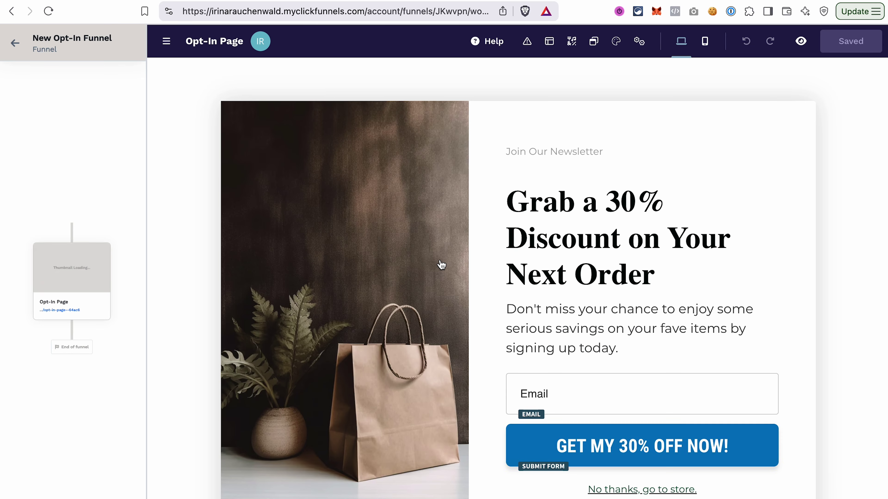
click(166, 44)
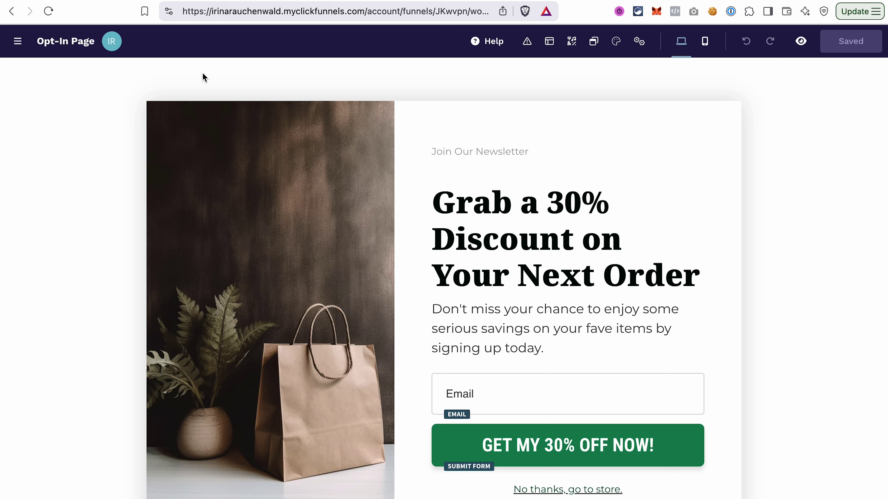
- Open the page's style guide and review its font settings, including the Content font's sizes and preview
click(617, 43)
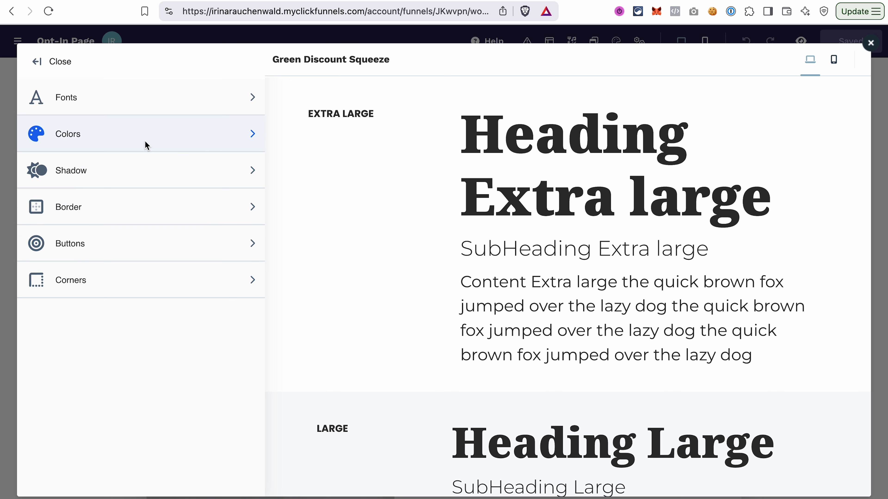
click(71, 102)
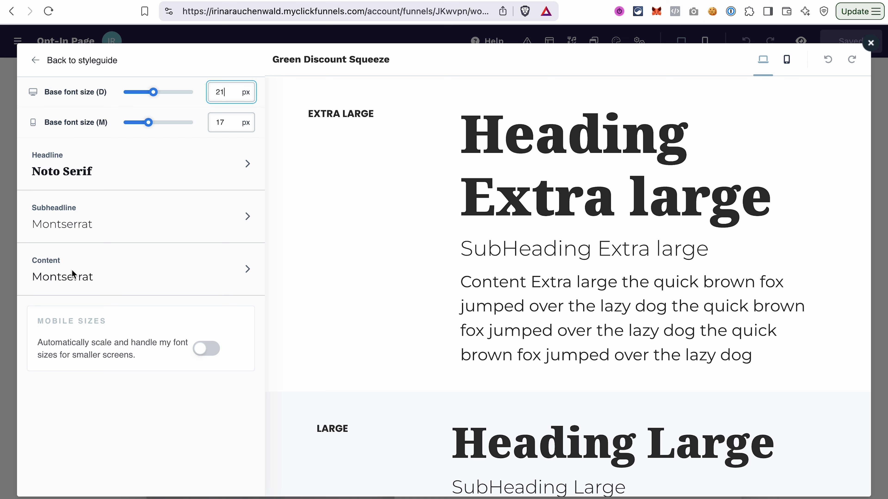
click(61, 277)
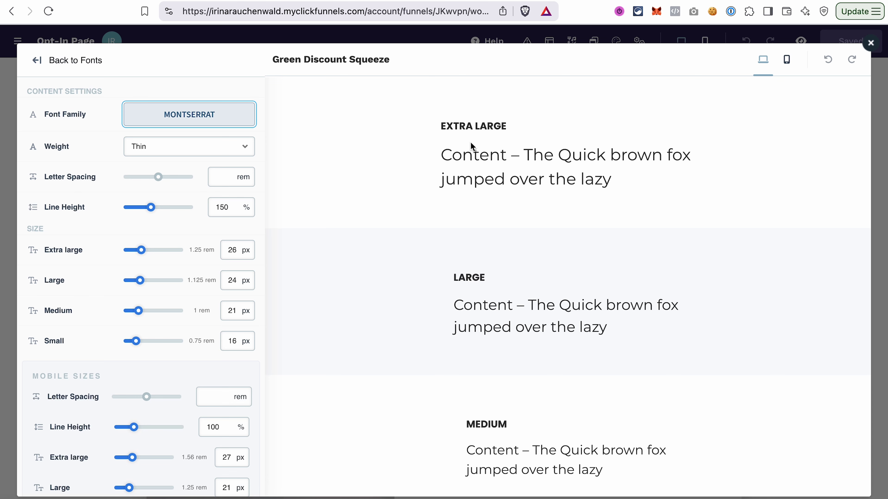
scroll(563, 399, down, 5)
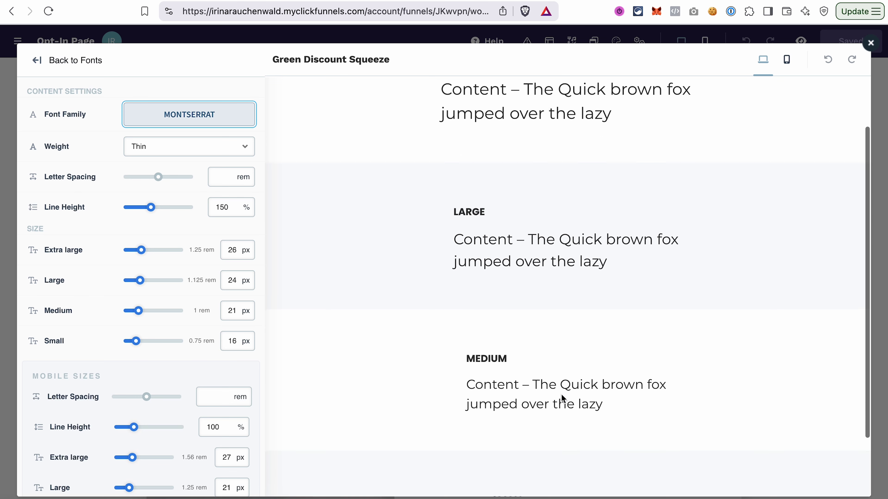
scroll(563, 399, up, 5)
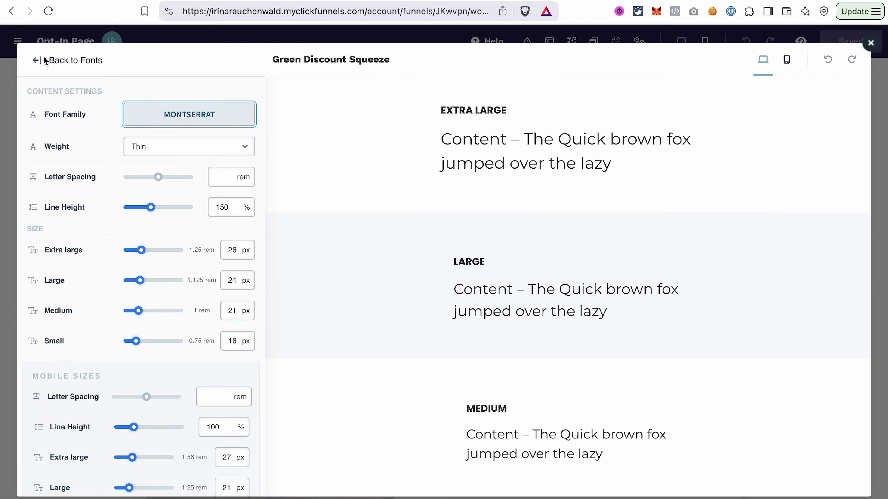
click(39, 60)
click(36, 63)
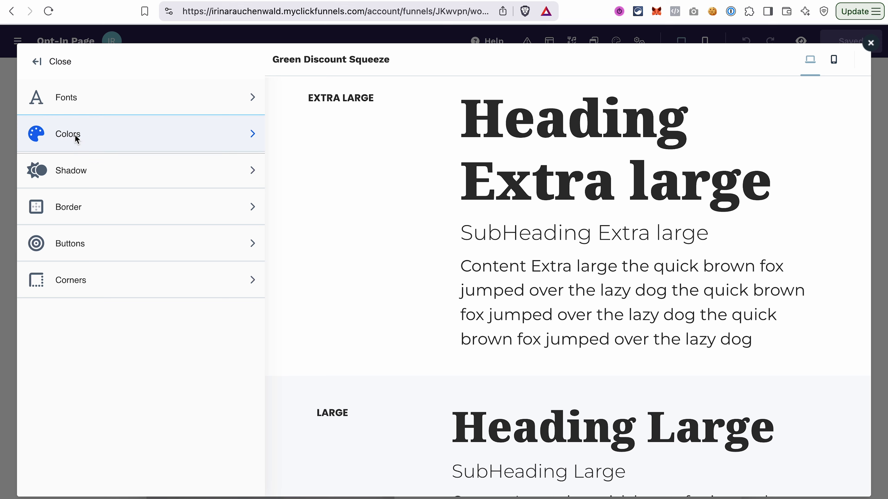
- Review the style guide's theme colors and the previews of its background paint colors
click(75, 135)
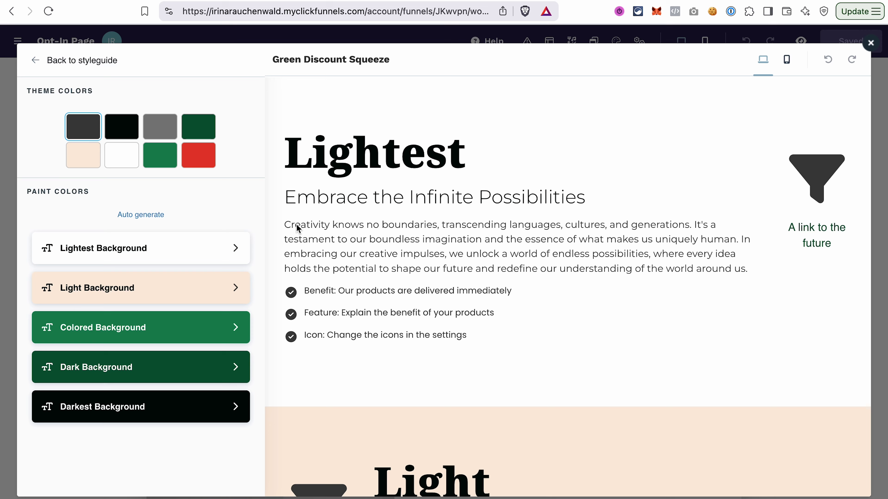
scroll(608, 384, down, 15)
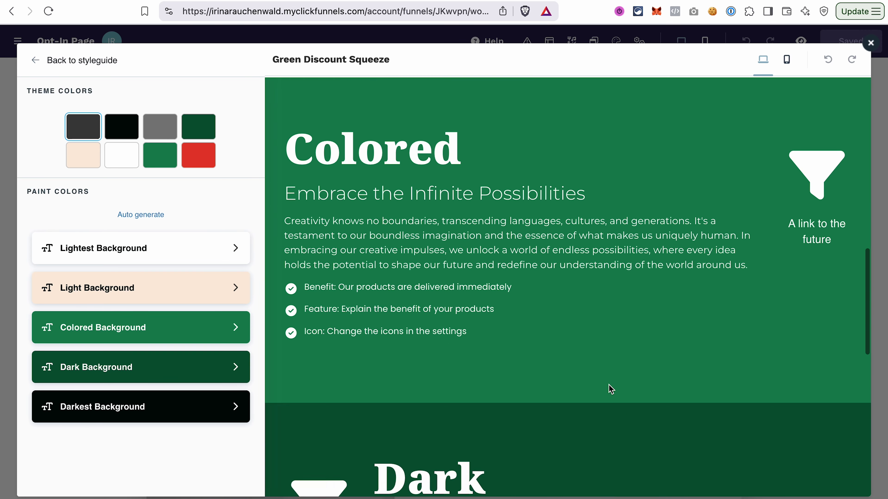
scroll(610, 389, down, 10)
click(77, 60)
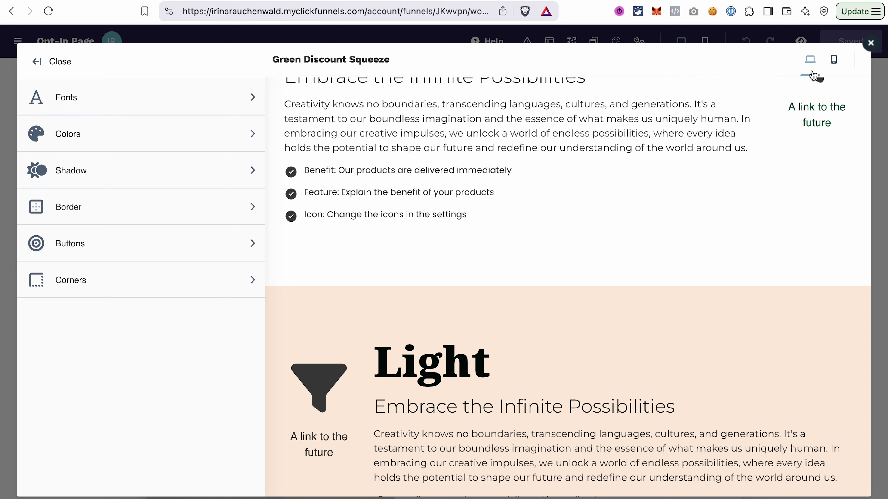
- Preview the style guide's text styles in the mobile view and close the style guide
click(835, 66)
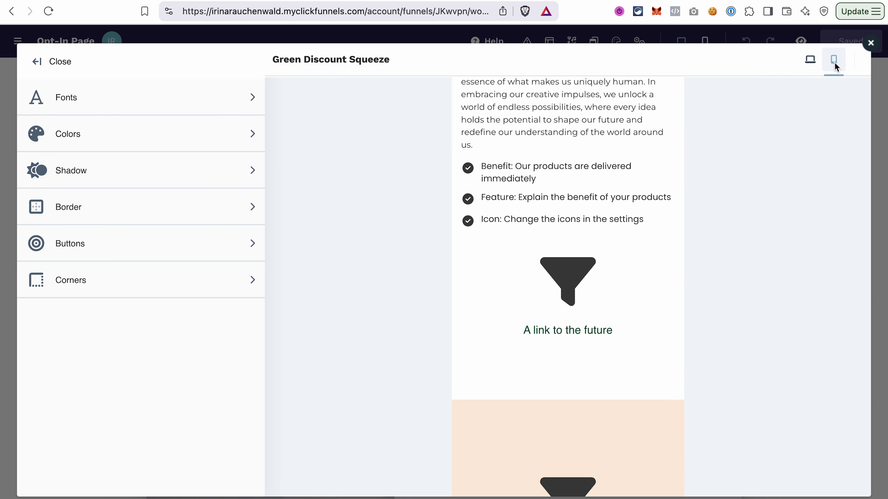
scroll(577, 179, up, 4)
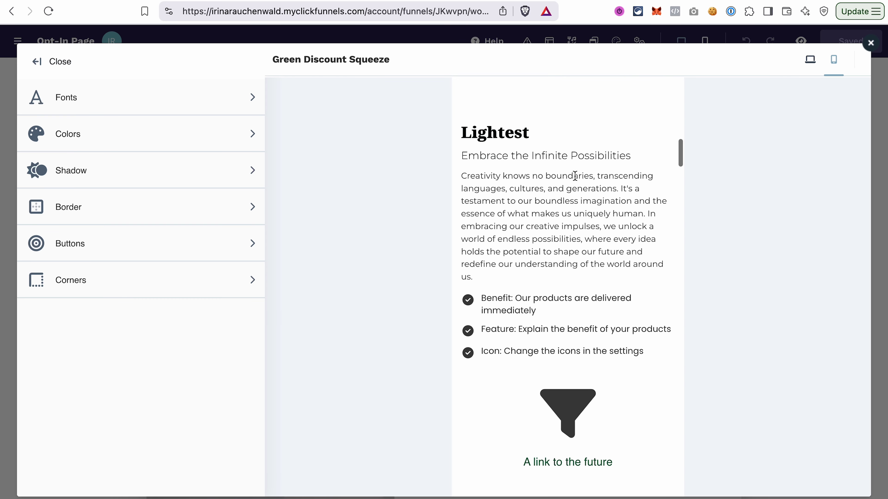
scroll(575, 176, up, 2)
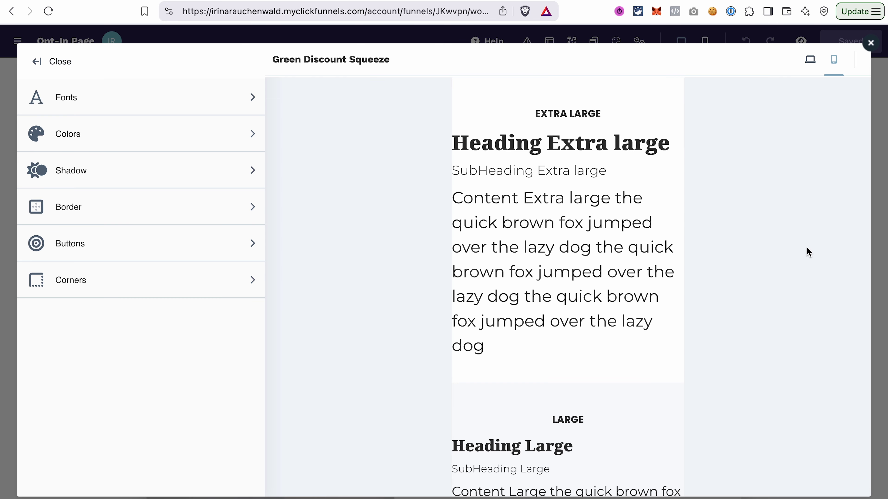
click(871, 44)
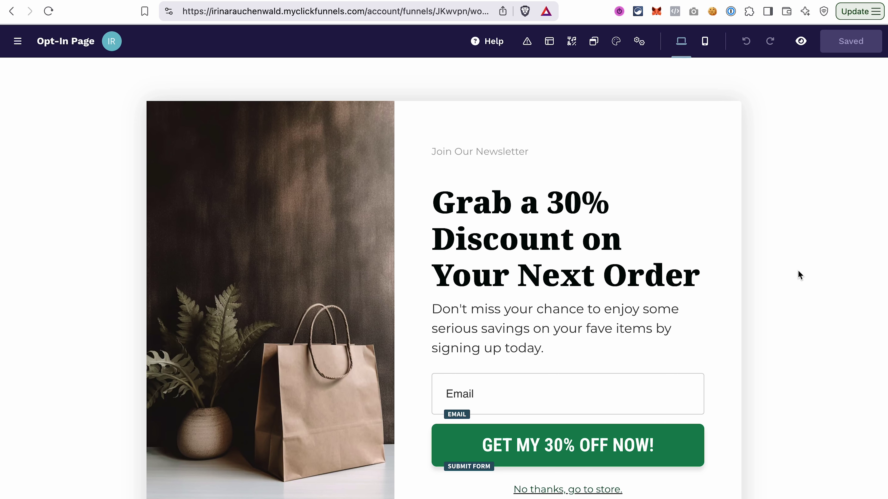
- Save the copyright section at the end of the page as a universal section named Footer
scroll(798, 271, down, 6)
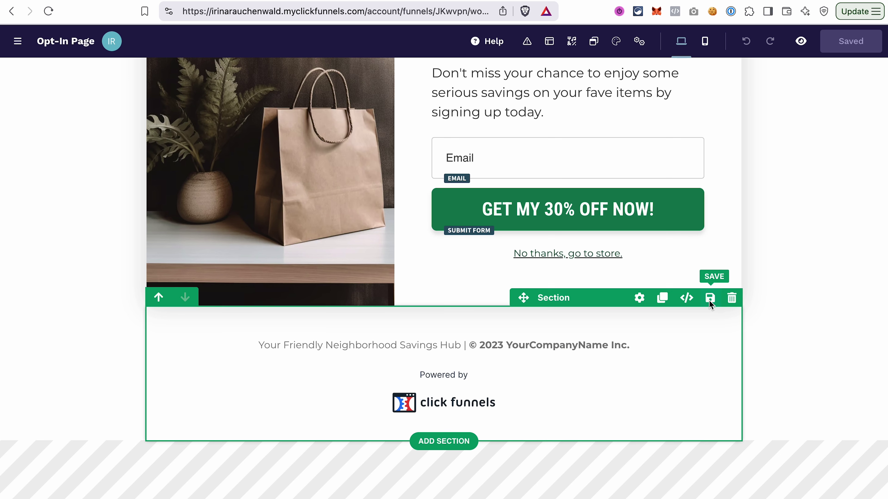
click(708, 300)
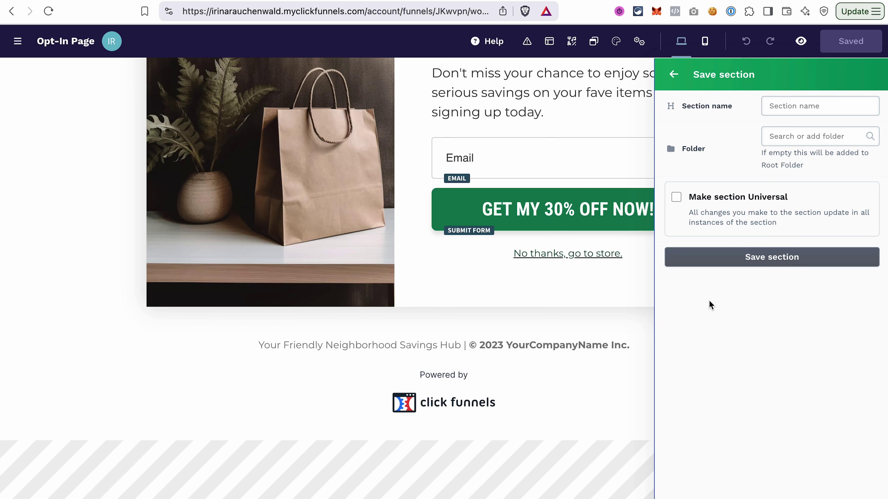
click(676, 198)
click(785, 107)
text(Footer)
key(Return)
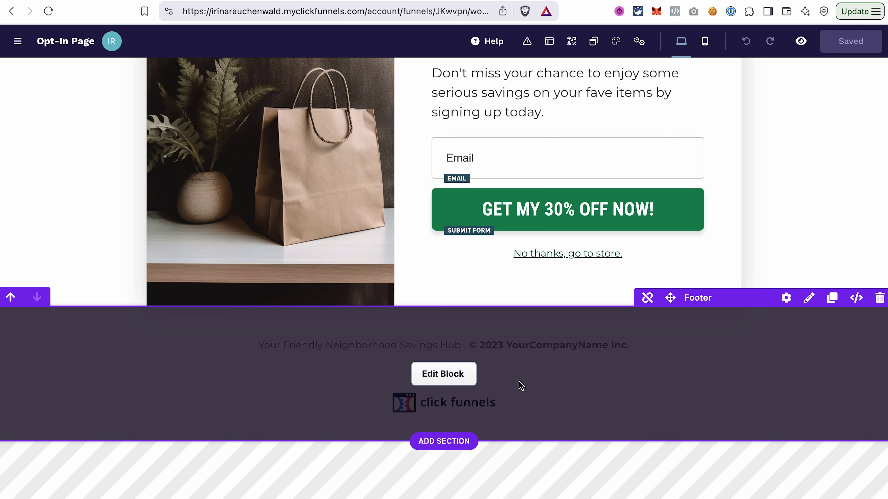
- Edit the universal Footer block, set its copyright year to 2025, save the block and check it on the page
click(432, 373)
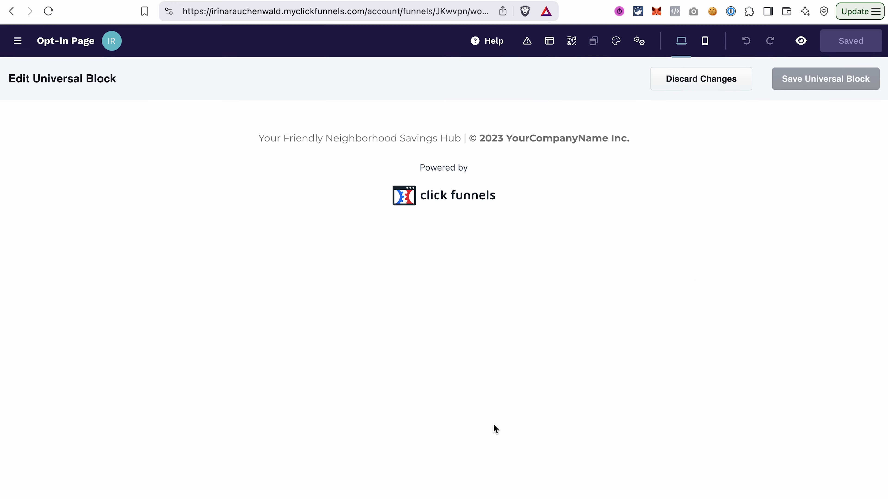
double_click(497, 138)
text(2025)
click(840, 138)
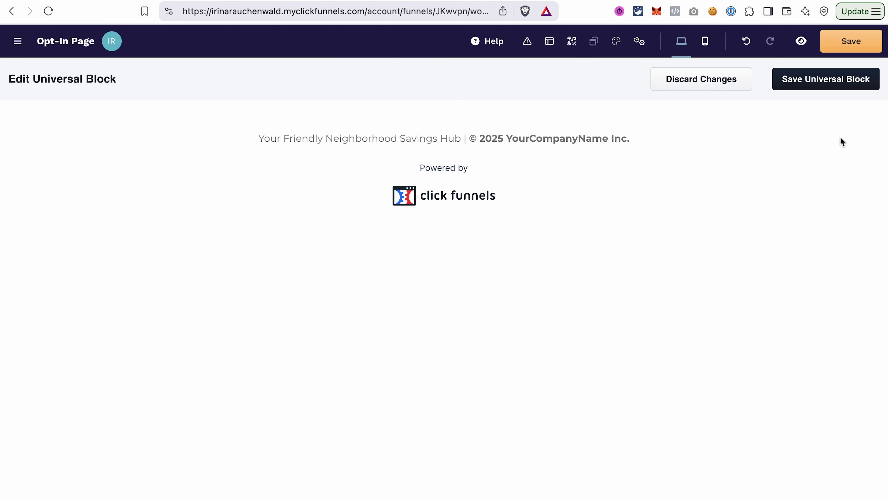
click(836, 82)
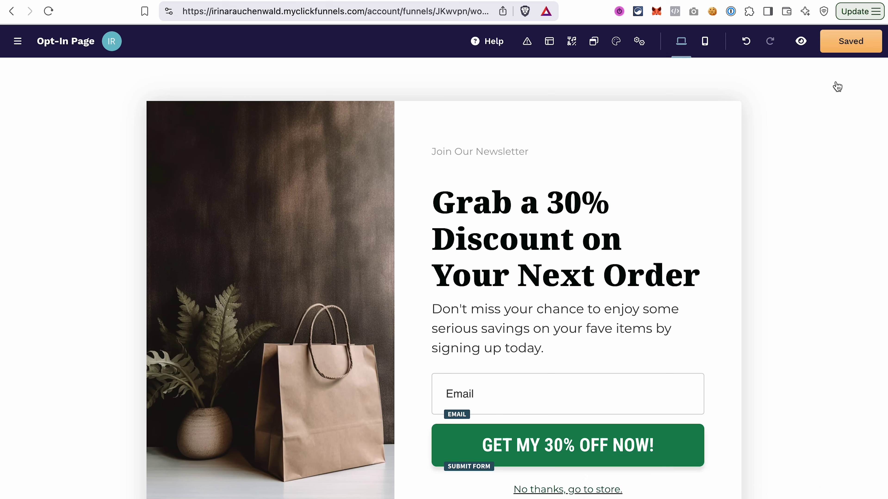
scroll(828, 199, down, 7)
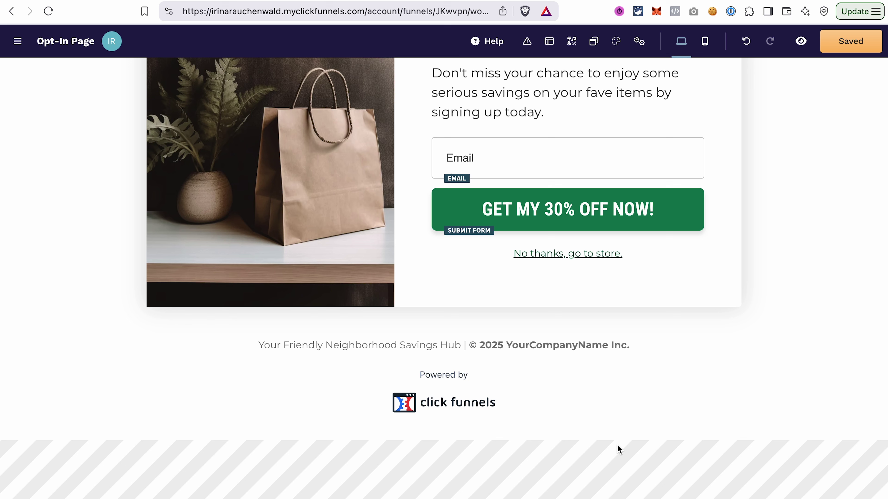
- Delete the "Join Our Newsletter" paragraph above the discount headline
scroll(833, 348, up, 6)
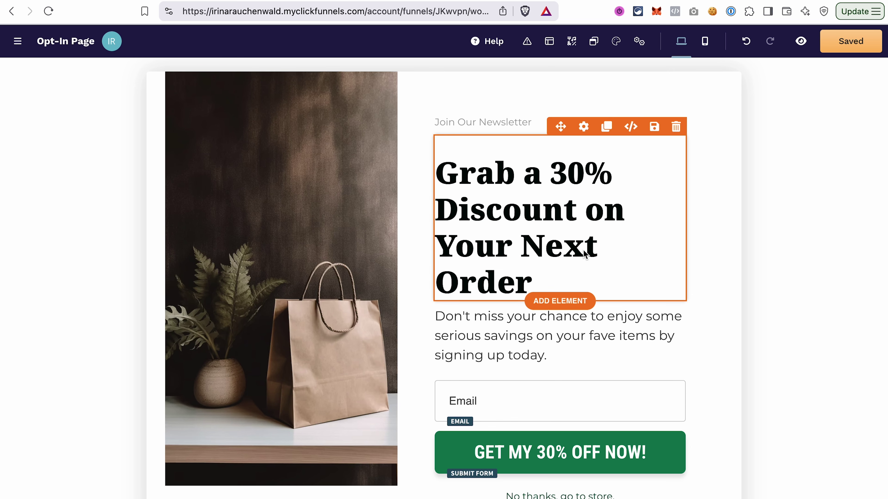
scroll(743, 199, up, 1)
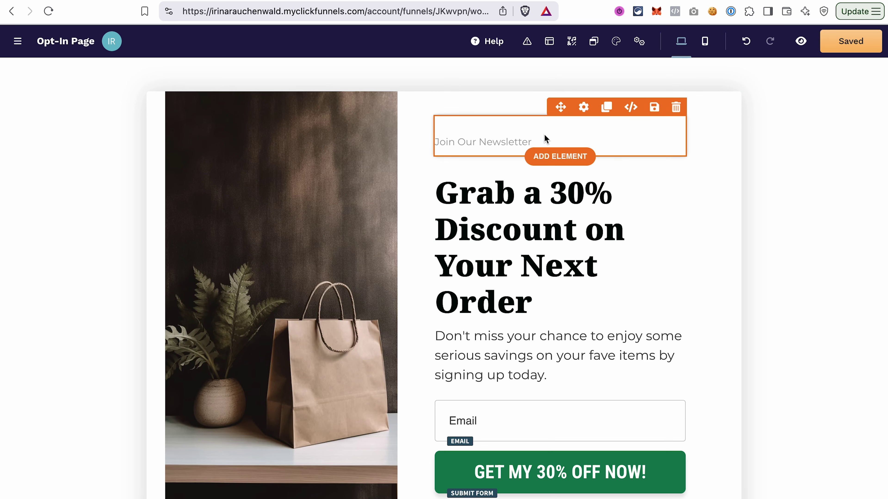
click(676, 110)
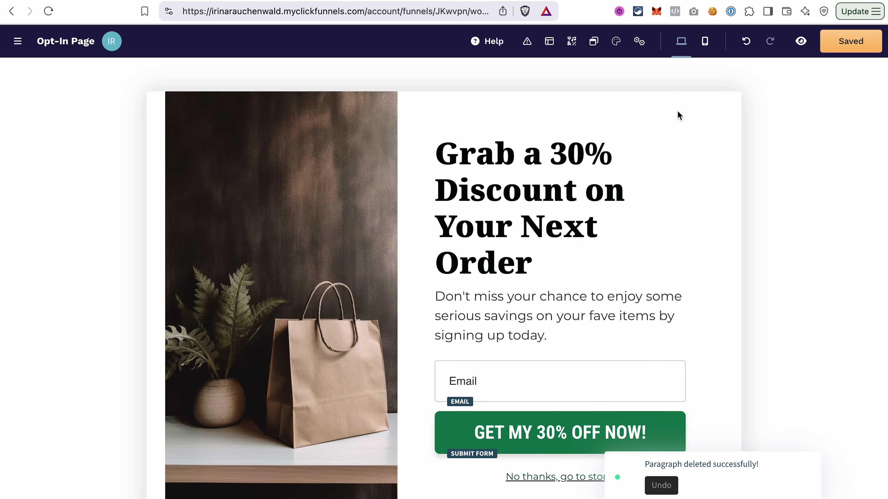
scroll(714, 141, up, 1)
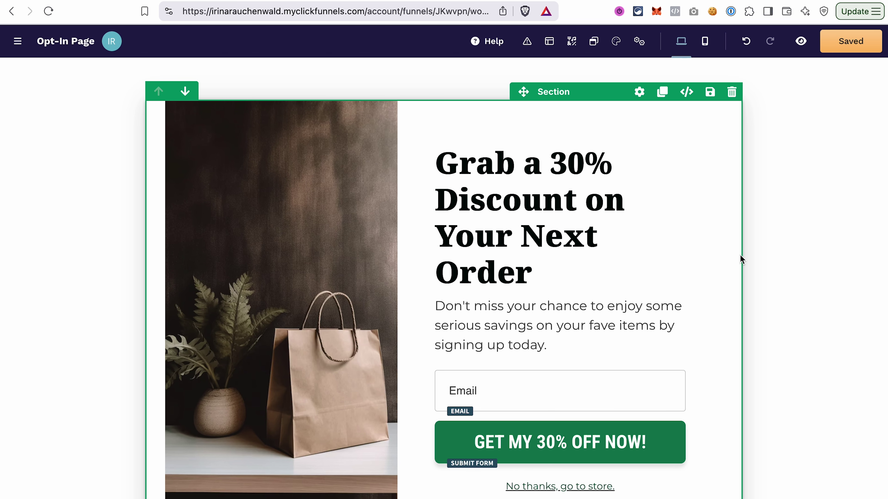
- Add a one-column row below the image and opt-in form row and place a Headline element in it
scroll(719, 341, down, 5)
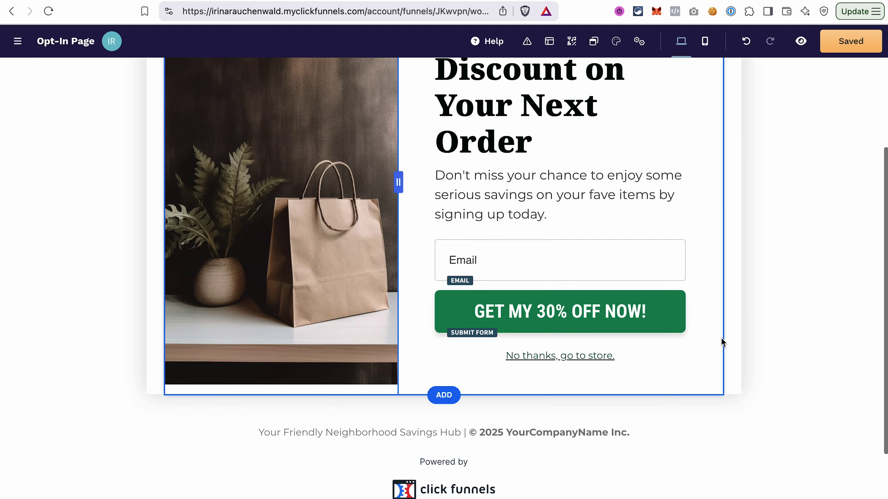
mouse_move(442, 364)
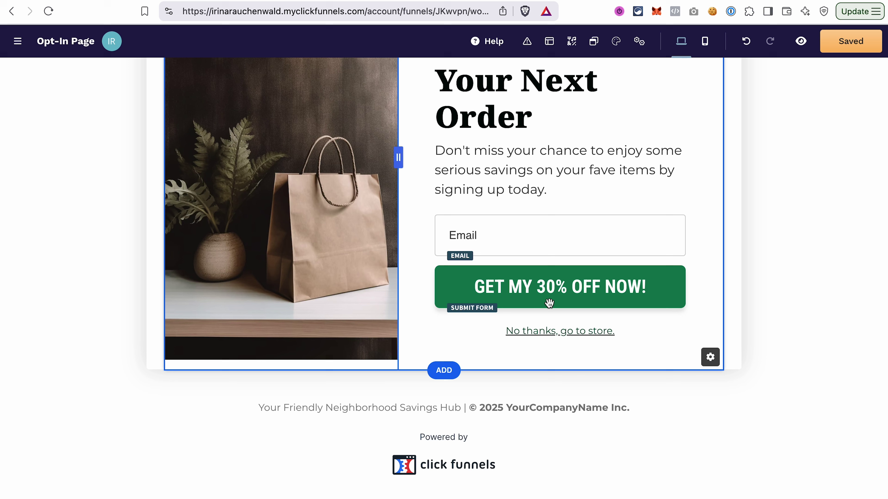
mouse_move(575, 303)
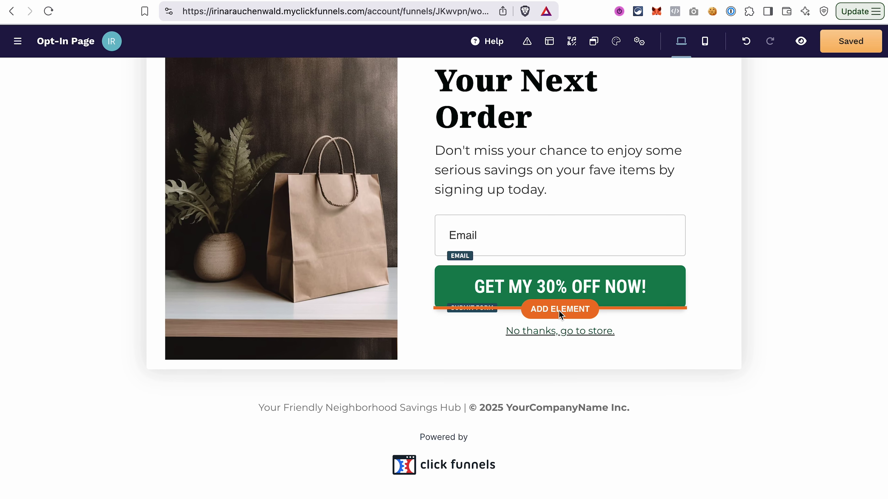
click(441, 371)
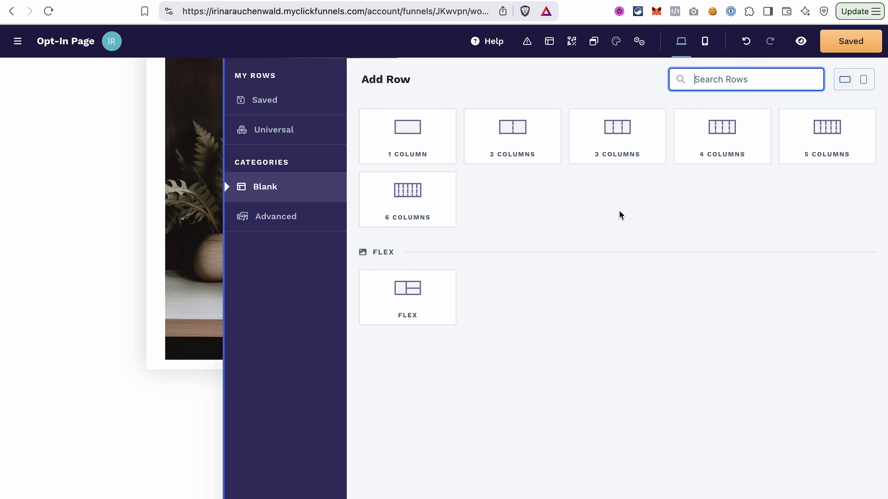
click(414, 148)
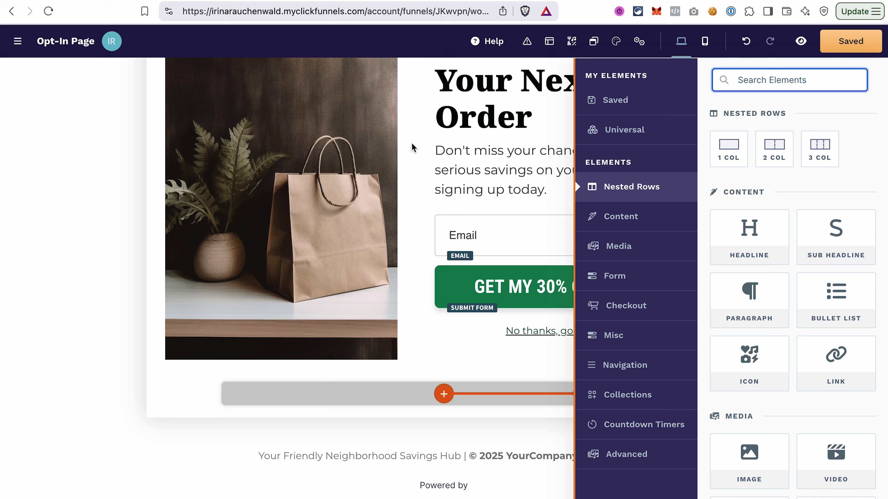
drag(765, 215, 480, 405)
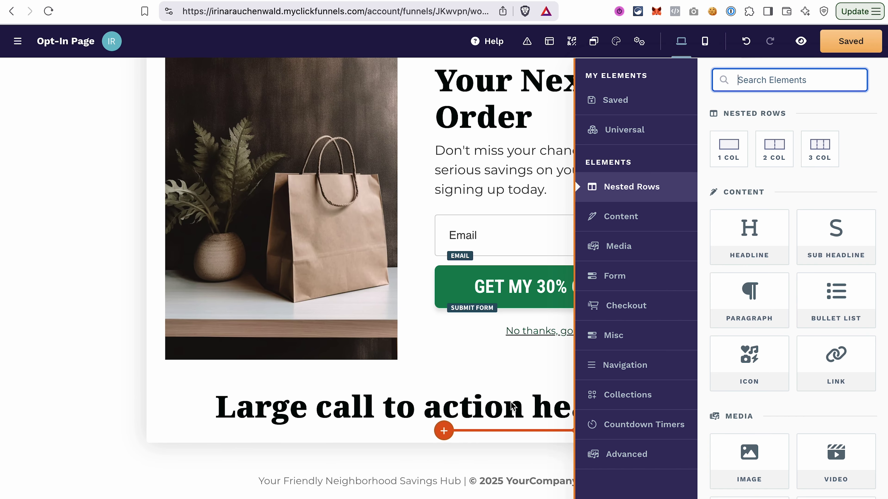
click(302, 379)
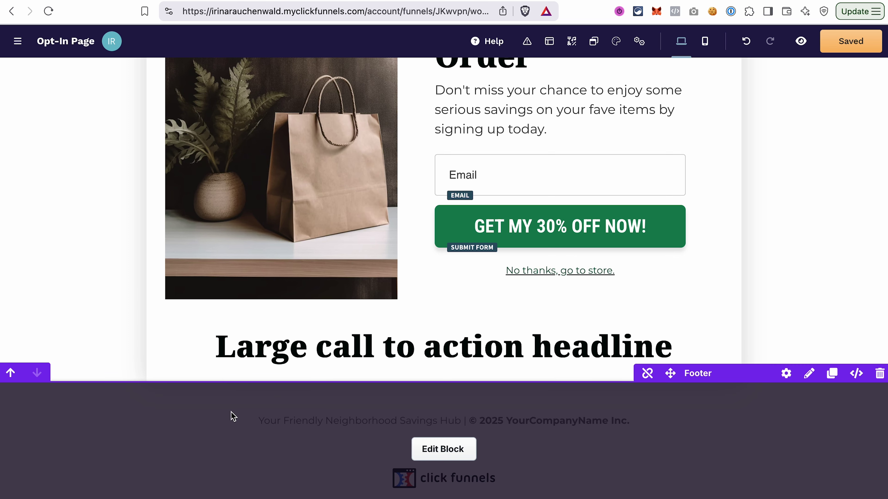
- Try moving the Footer section above the main section and the discount headline below its paragraph, reverting each move
click(11, 373)
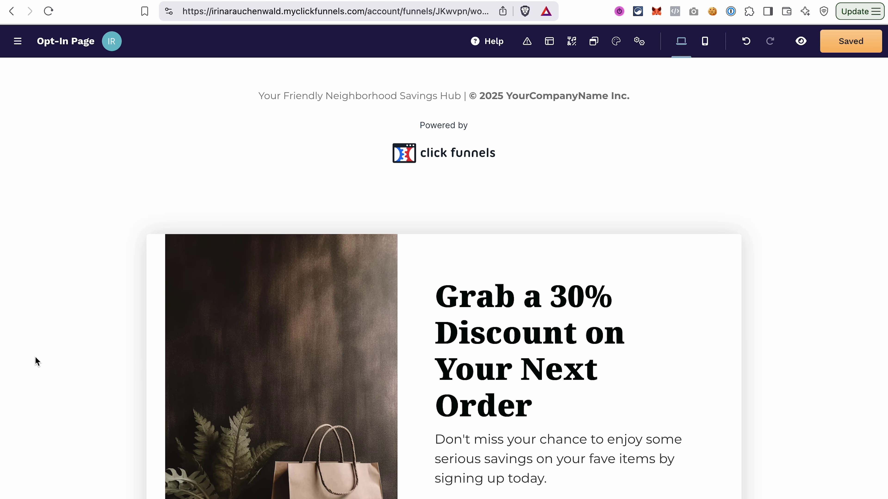
click(42, 68)
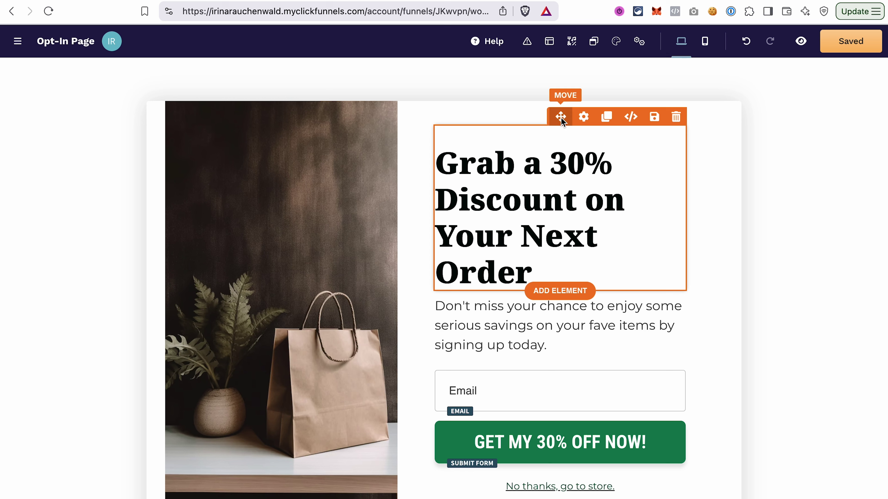
drag(561, 120, 537, 367)
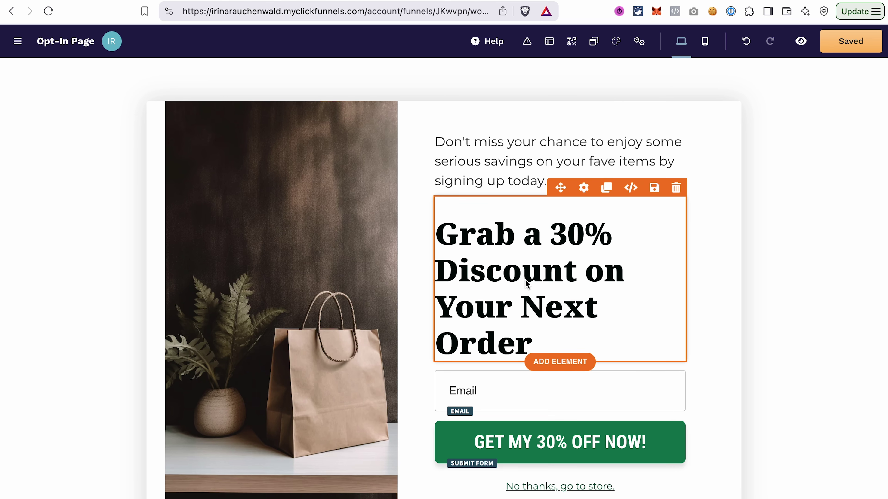
click(747, 42)
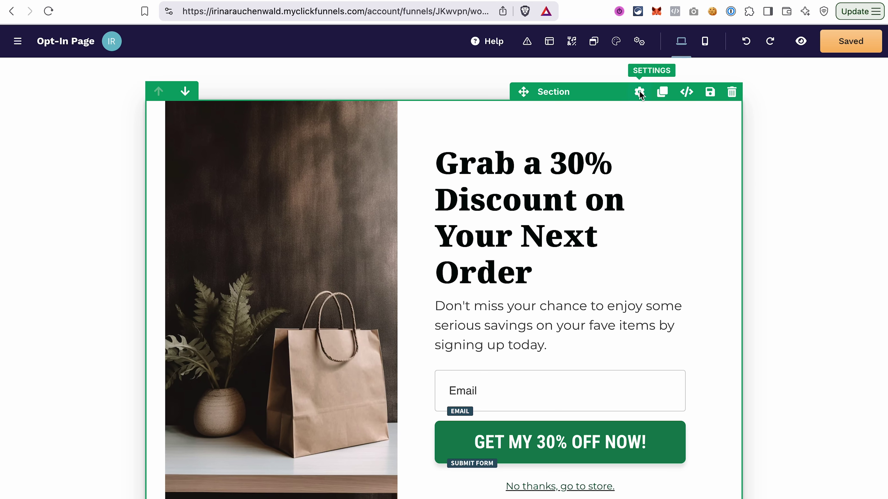
- Open the main section's settings to view its margin, paint, width and padding options, and close them
click(640, 92)
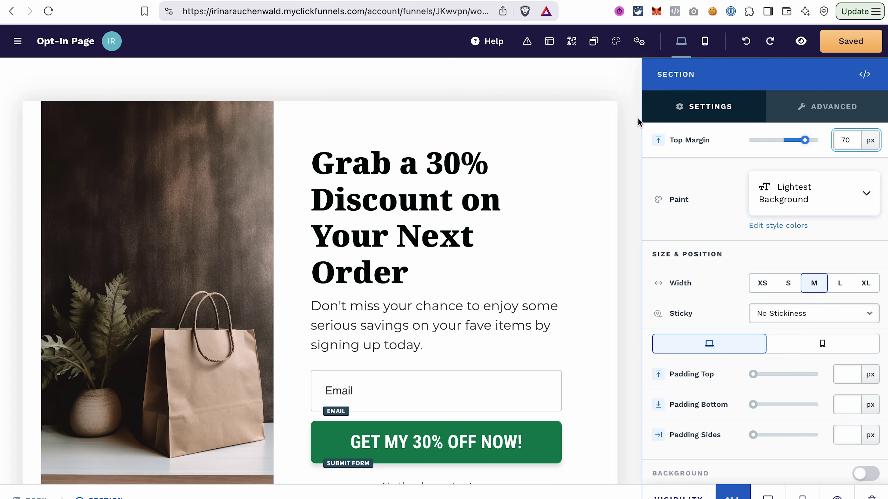
click(633, 125)
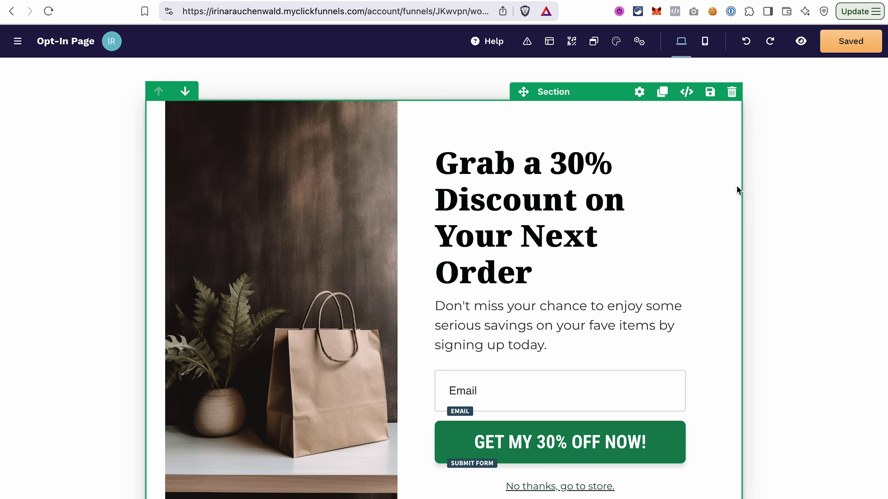
click(737, 190)
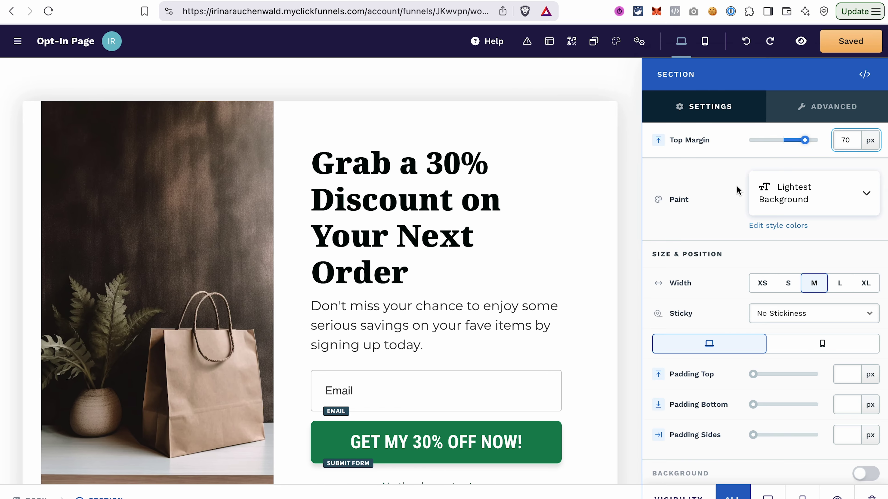
click(614, 76)
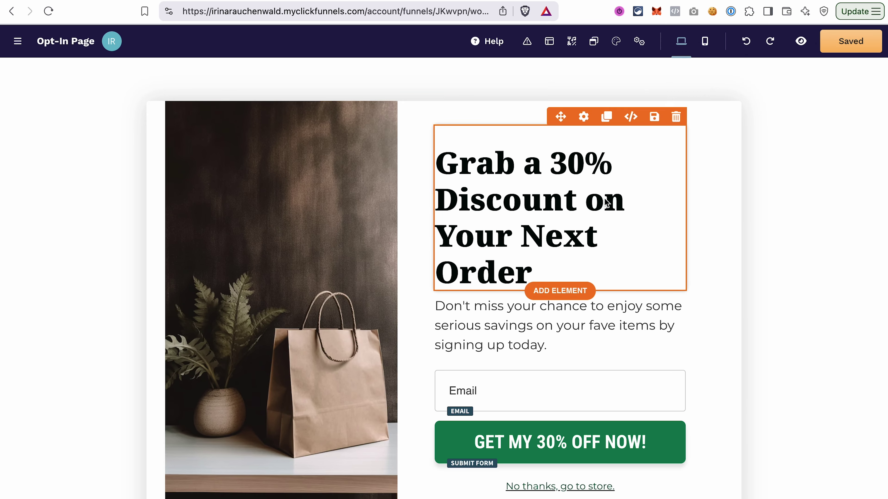
- Open the discount headline's text for editing and view the headline's element settings
click(531, 174)
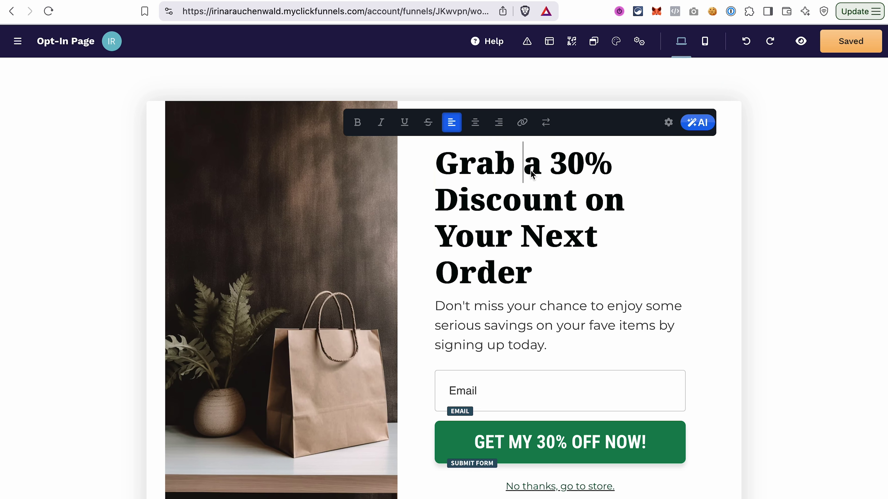
click(662, 197)
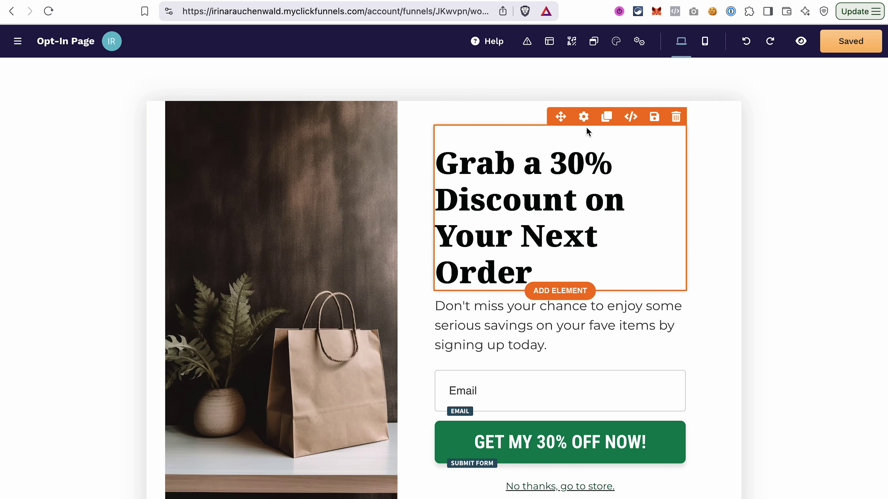
click(584, 117)
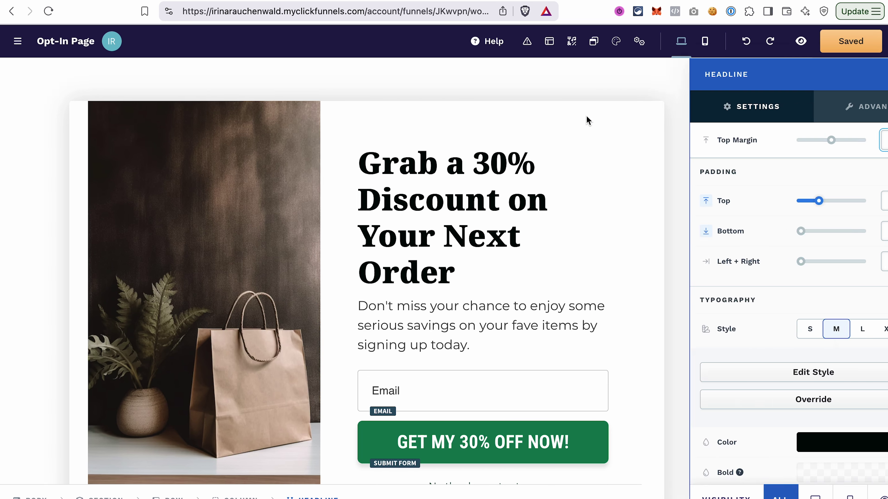
click(576, 124)
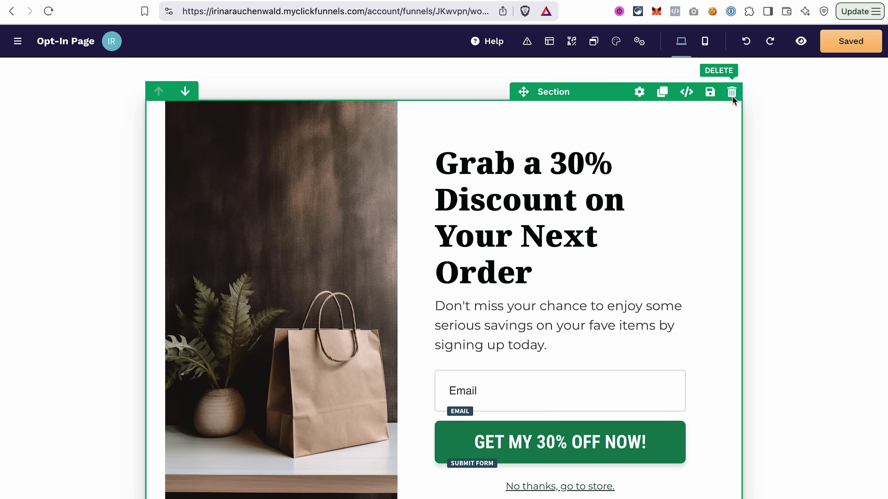
click(639, 91)
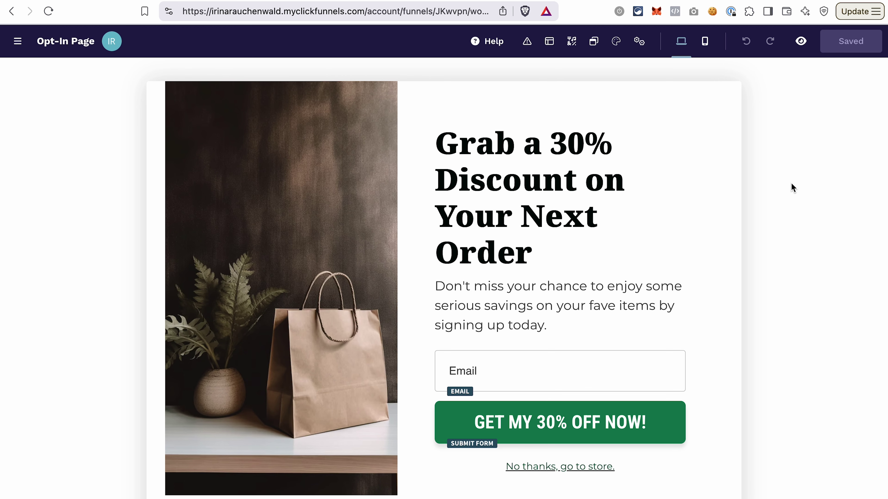
- Delete the row holding the "Large call to action headline" below the image and opt-in form
scroll(701, 251, down, 4)
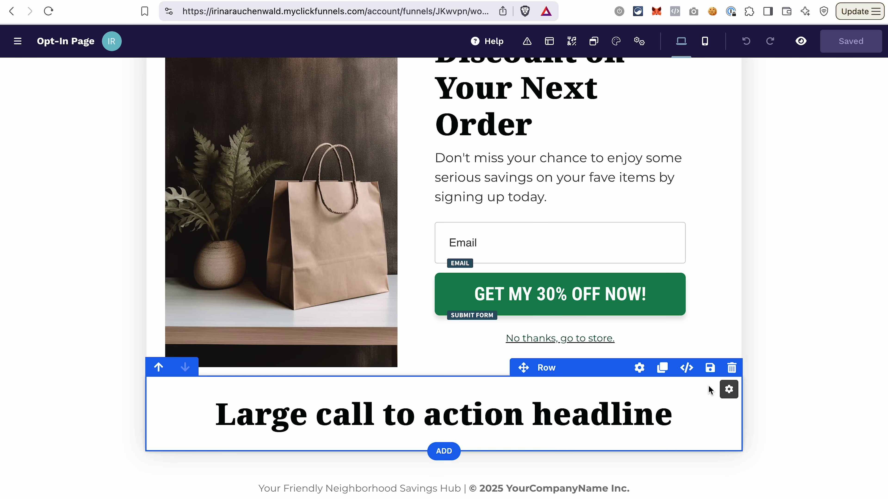
click(733, 371)
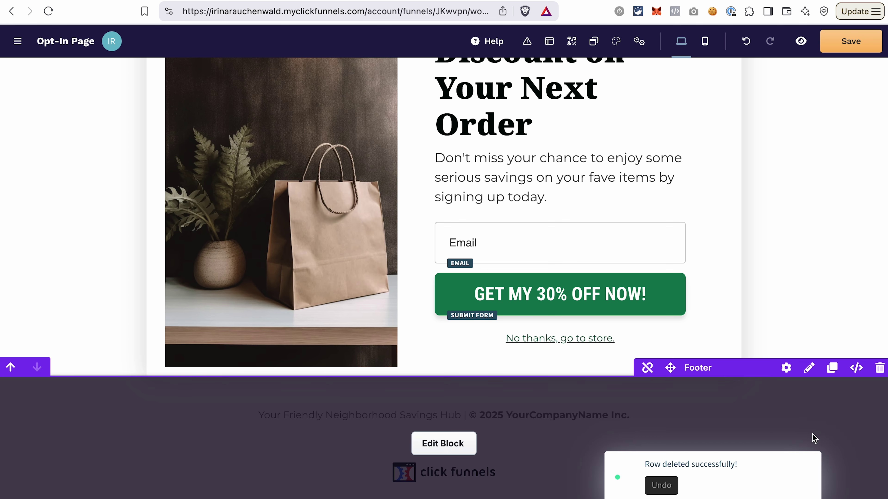
scroll(797, 310, up, 1)
scroll(796, 310, up, 1)
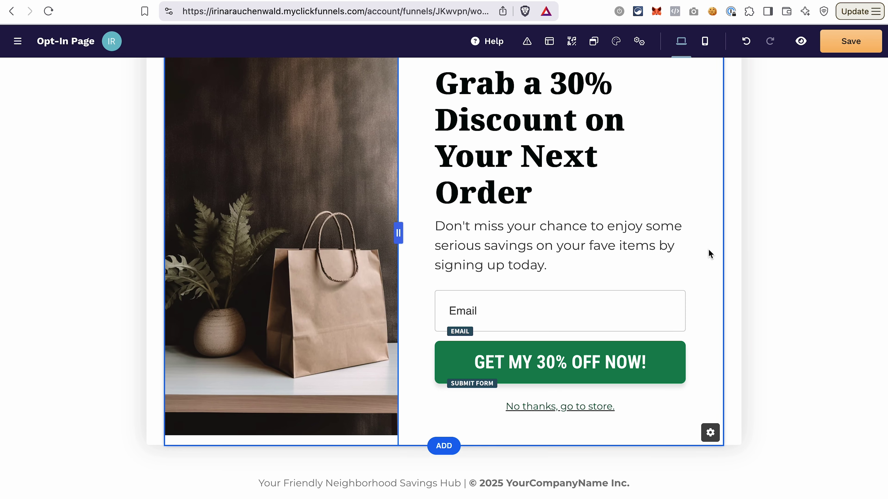
- Delete the "No thanks, go to store." link below the form's submit button
scroll(709, 253, up, 2)
scroll(708, 249, up, 1)
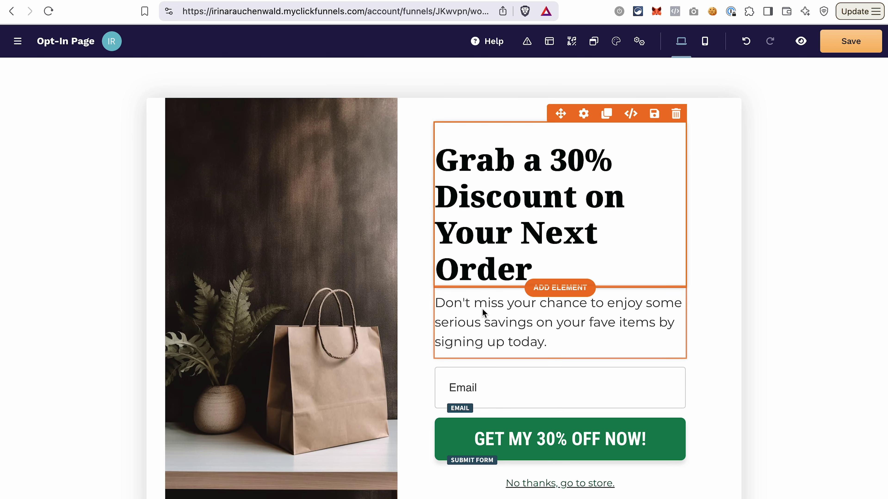
scroll(483, 312, down, 3)
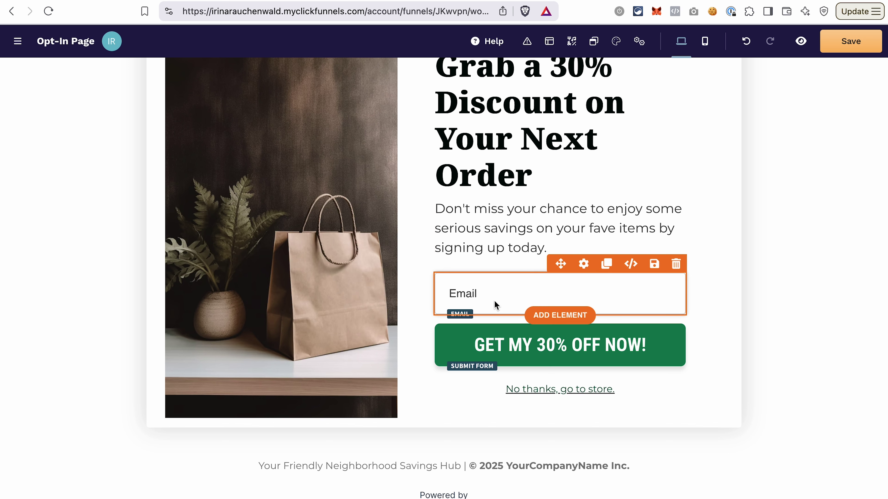
key(super+z)
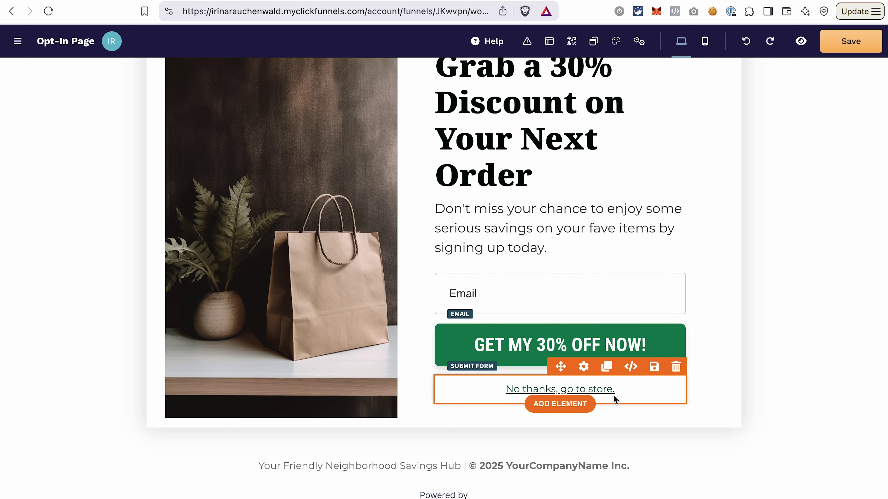
click(677, 370)
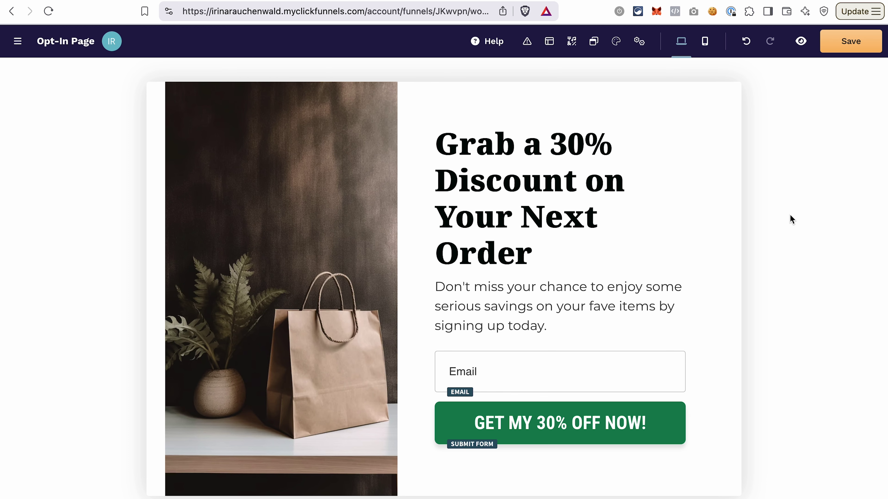
- Replace the shopping bag image with the gallery picture of several devices on a blue circle
click(321, 187)
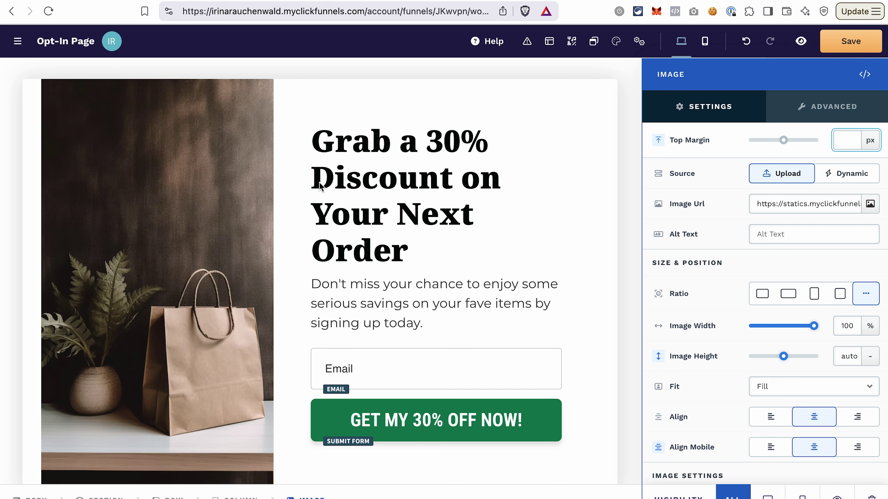
scroll(692, 364, down, 3)
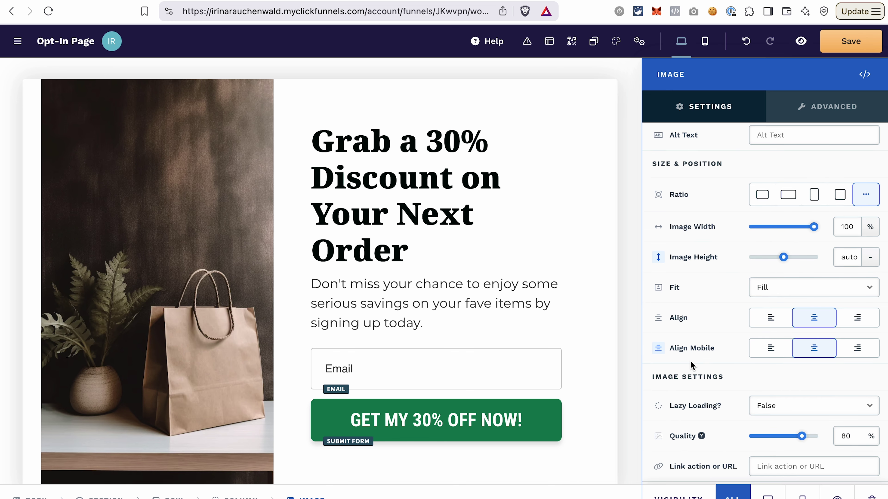
scroll(714, 354, down, 1)
scroll(714, 354, down, 3)
scroll(715, 354, down, 5)
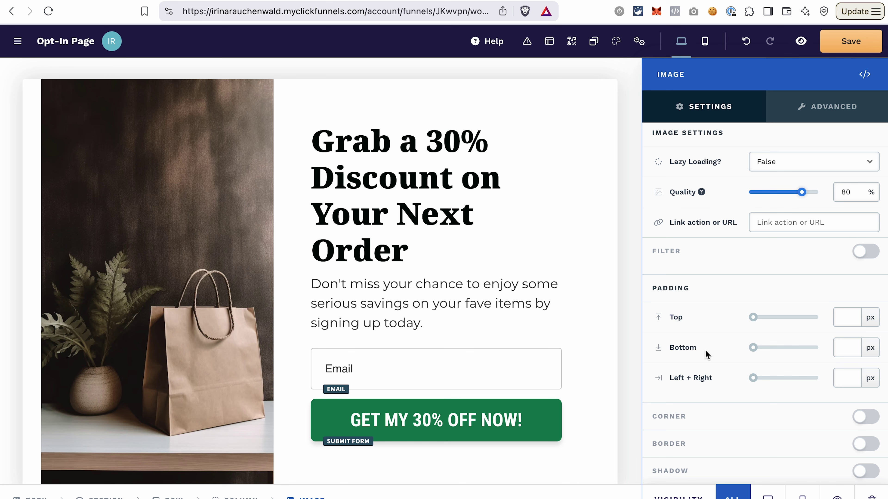
scroll(706, 354, up, 10)
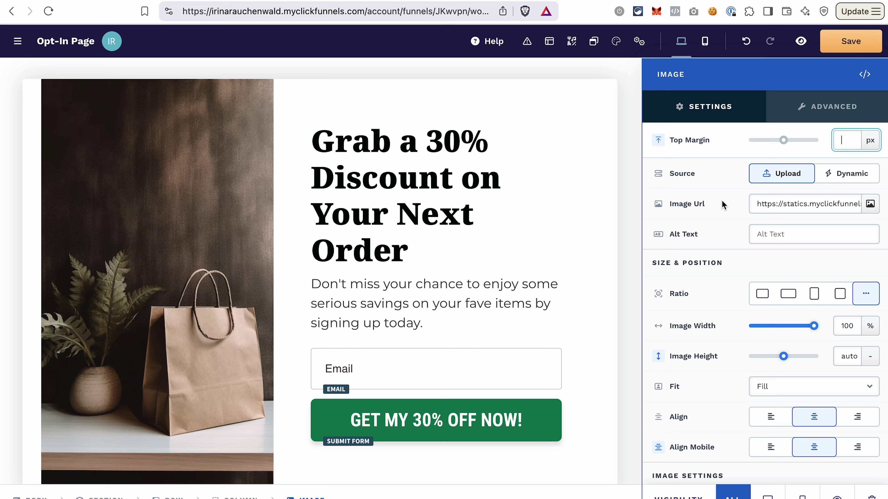
click(870, 204)
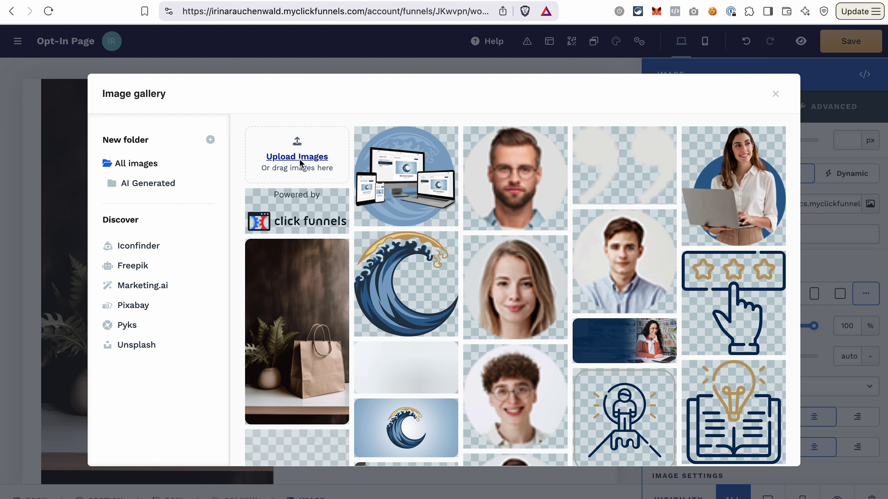
click(406, 183)
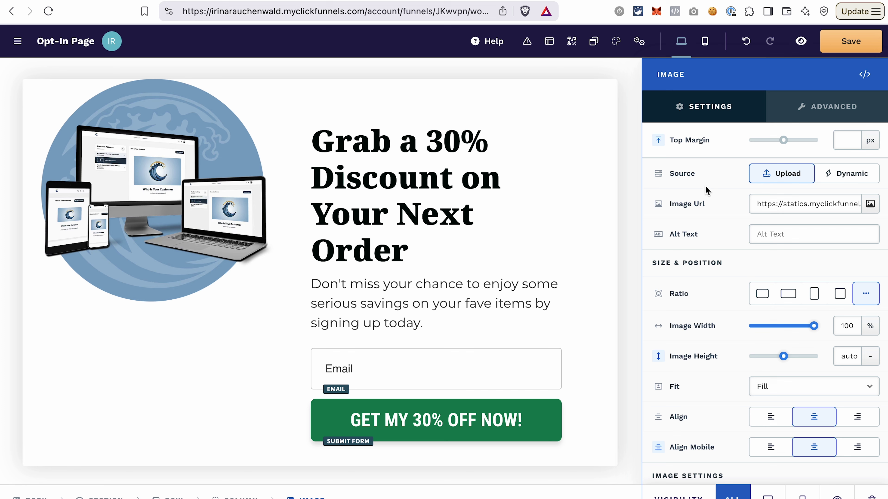
- Set the devices image's top margin to 80 px and close its settings
click(785, 142)
drag(784, 144, 808, 141)
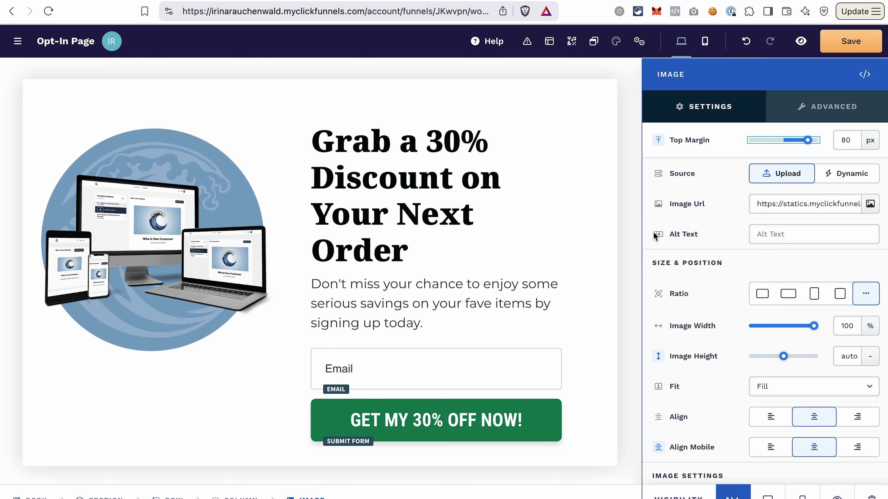
click(505, 223)
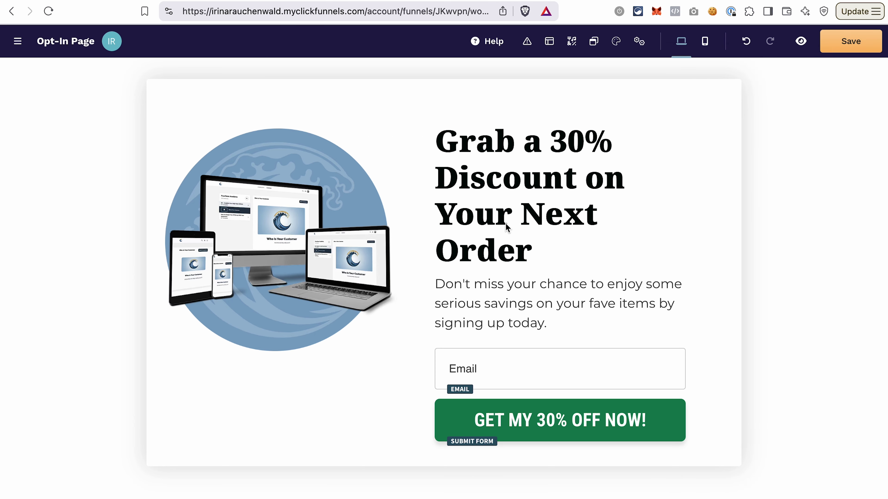
- Replace the discount headline's text with "Get Your Free Checklist Now!"
click(498, 183)
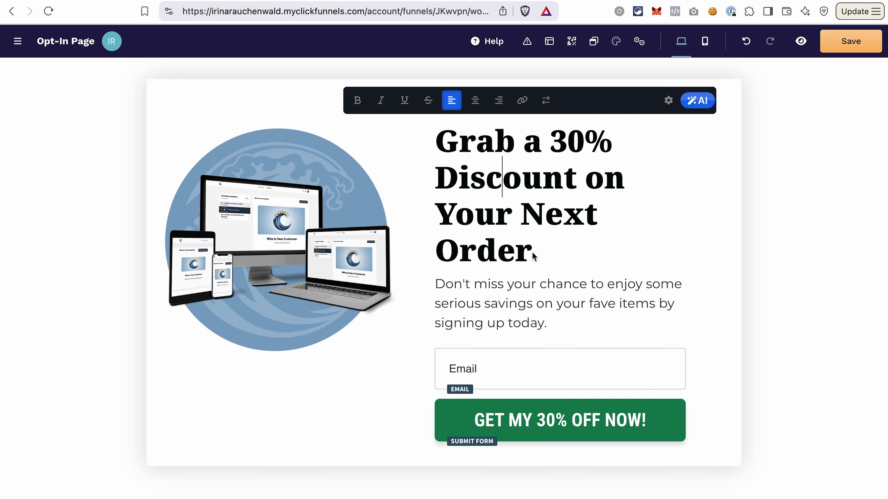
drag(533, 257, 447, 146)
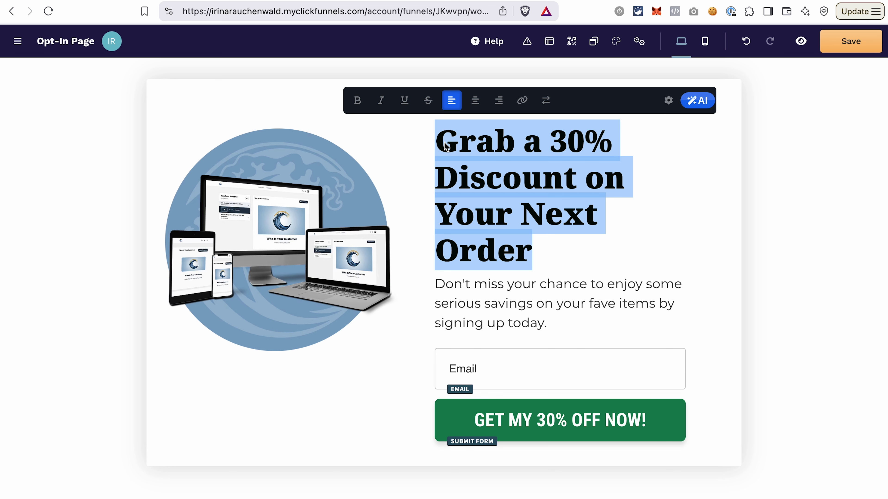
key(BackSpace)
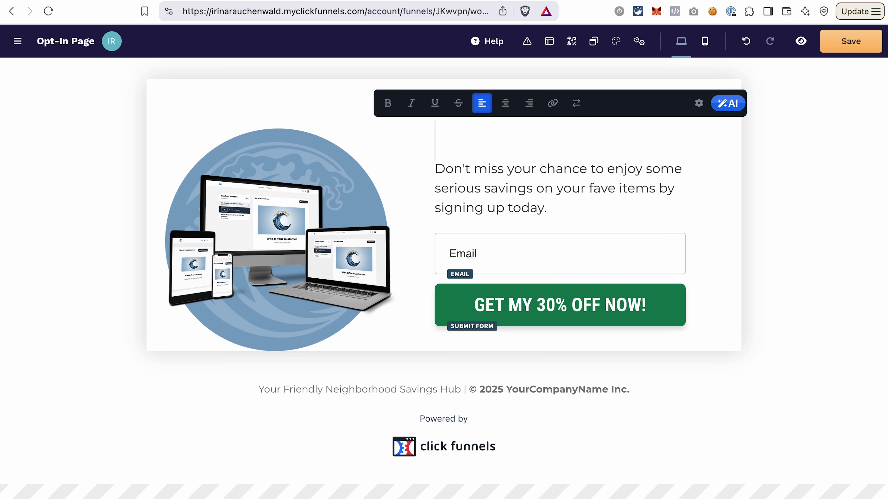
text(G)
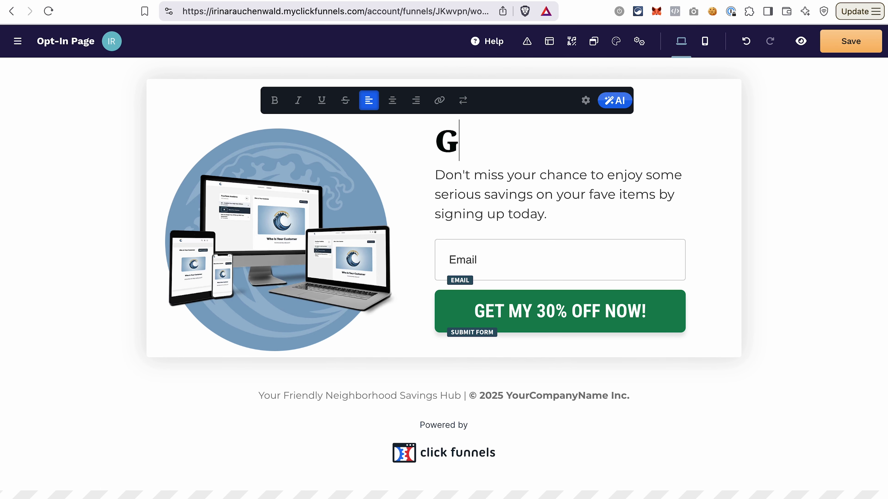
text(et Your Free Che)
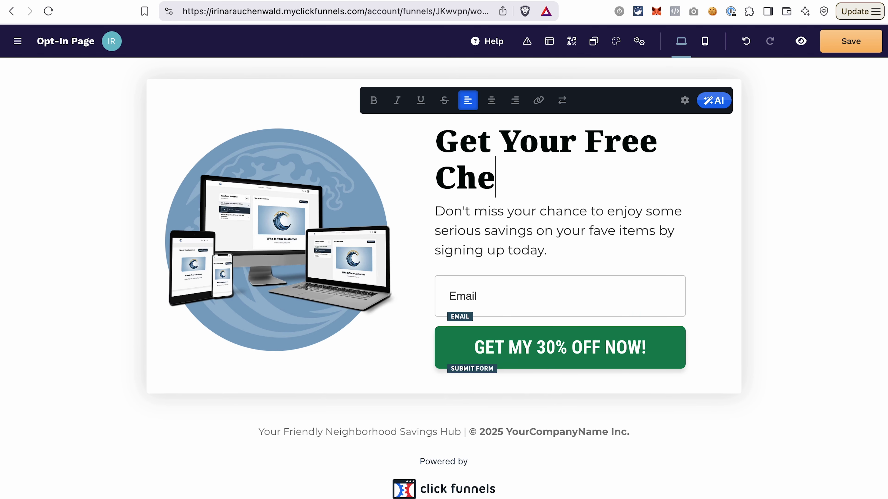
text(cklist Now!)
key(Escape)
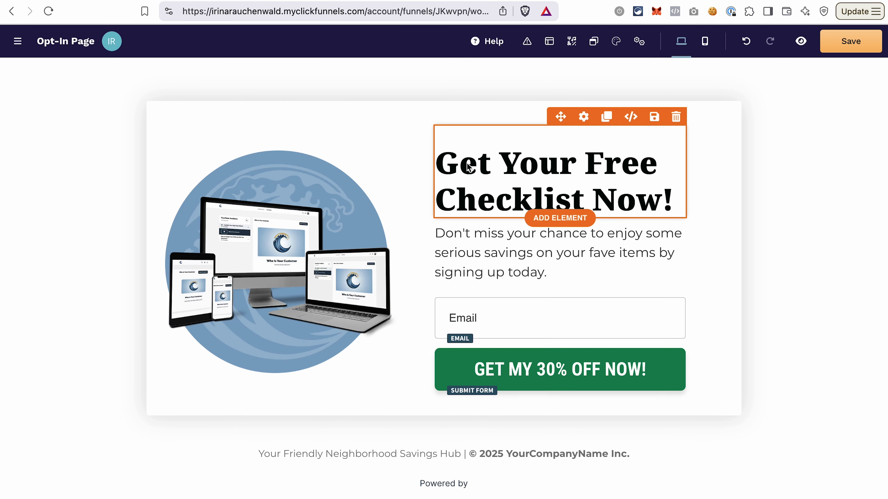
- Try underlining the whole checklist headline and aligning it center and right, reverting to plain left-aligned text
click(462, 181)
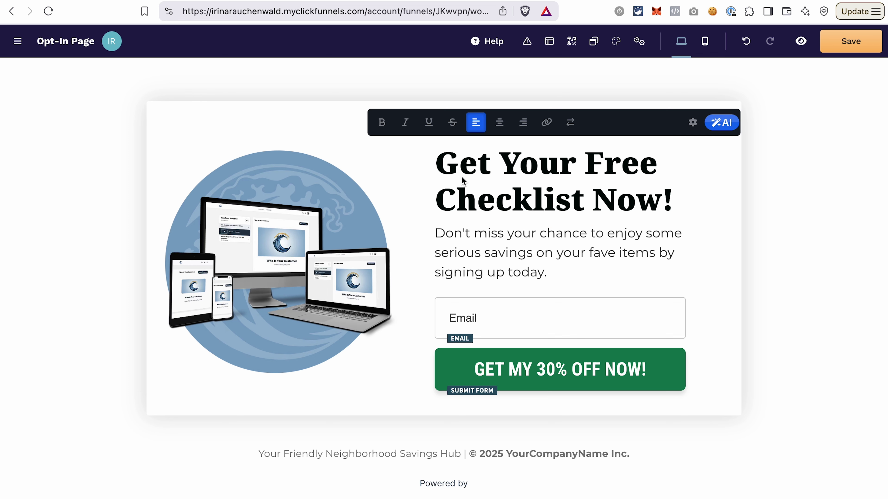
key(super+a)
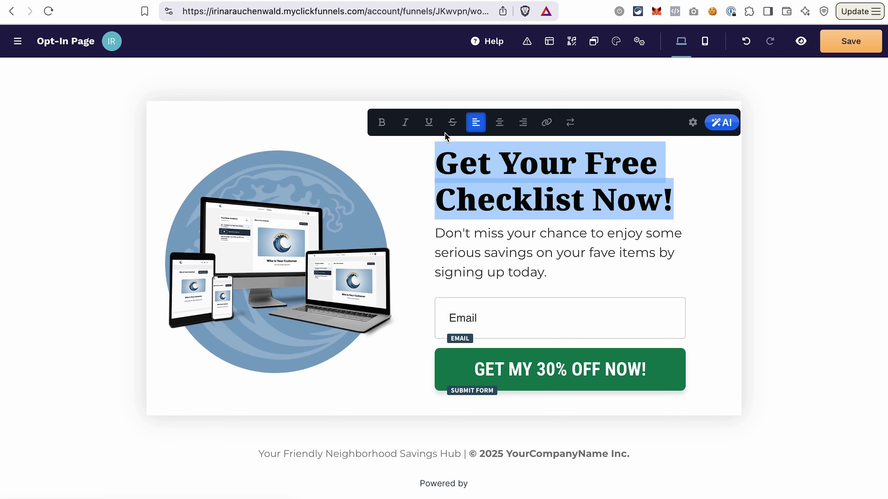
click(430, 130)
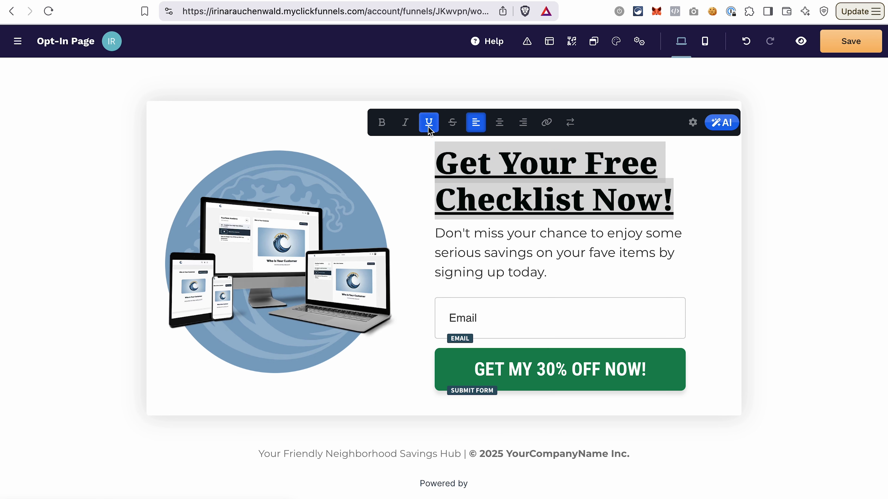
click(430, 131)
click(504, 131)
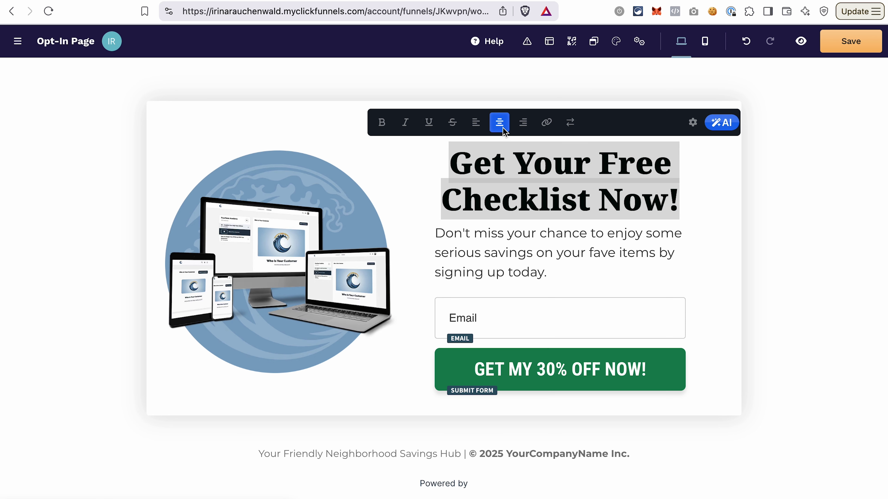
click(523, 128)
click(476, 124)
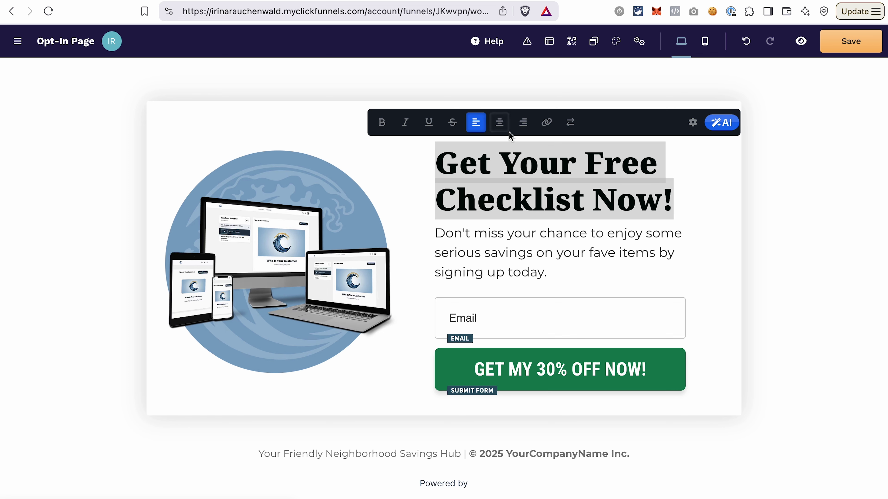
- Try the S, L and XL typography styles on the checklist headline, returning to style M
click(693, 126)
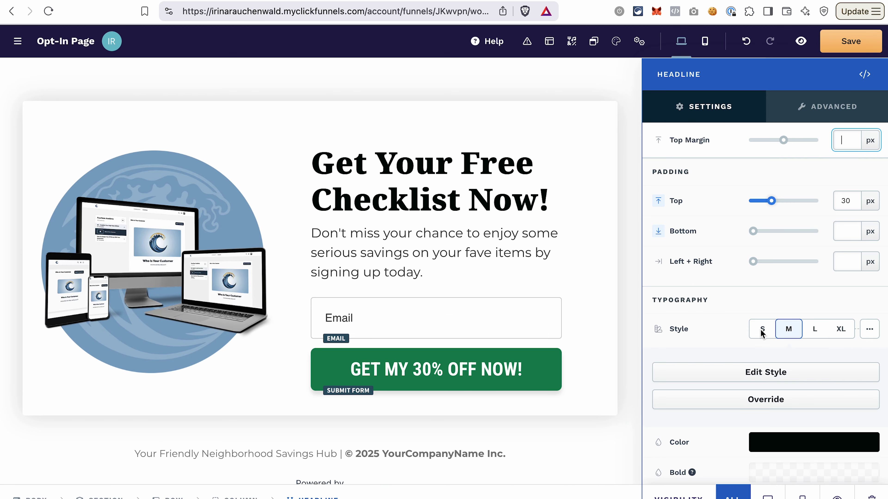
click(762, 333)
click(784, 334)
click(817, 334)
click(839, 334)
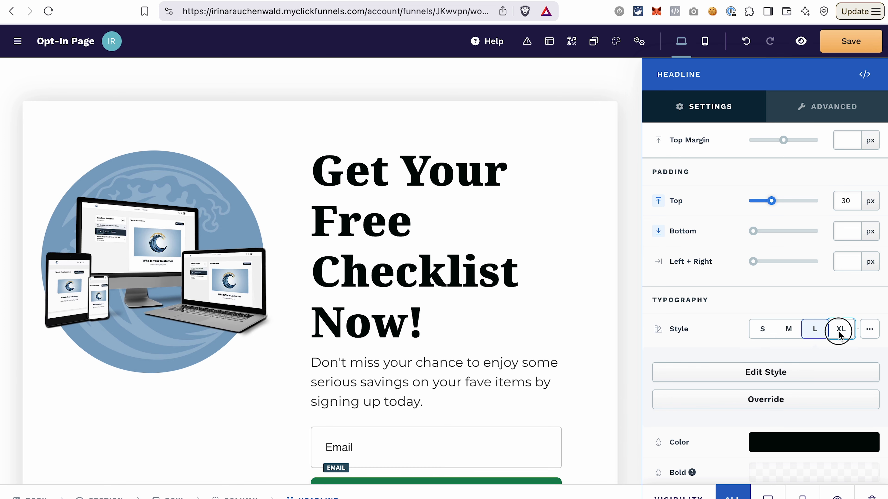
click(793, 334)
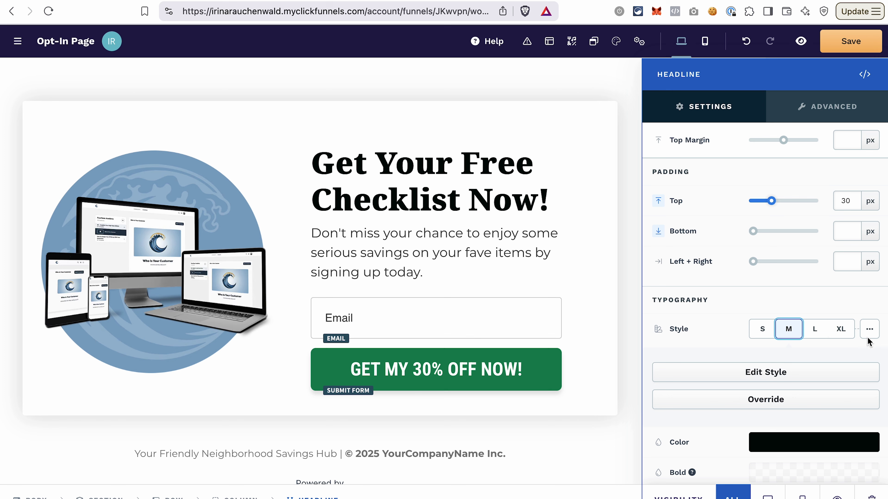
- Change the checklist headline's font family to Open Sans and close its settings
click(870, 330)
scroll(831, 318, down, 5)
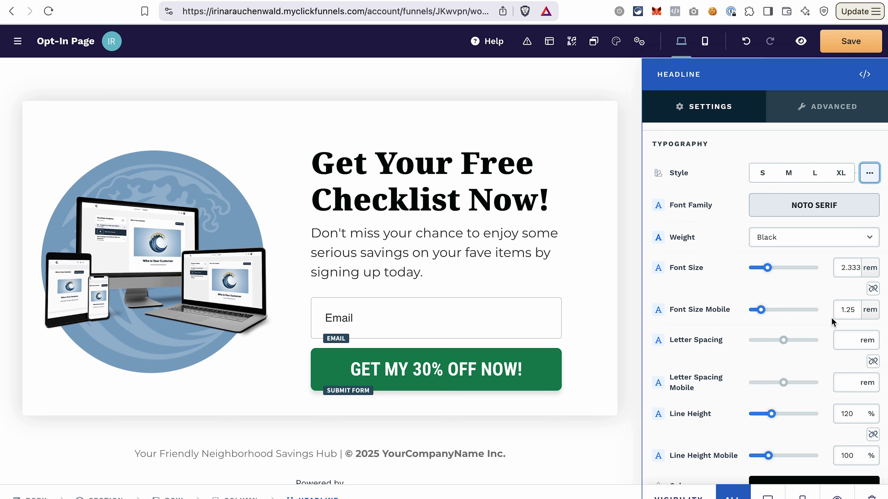
click(807, 205)
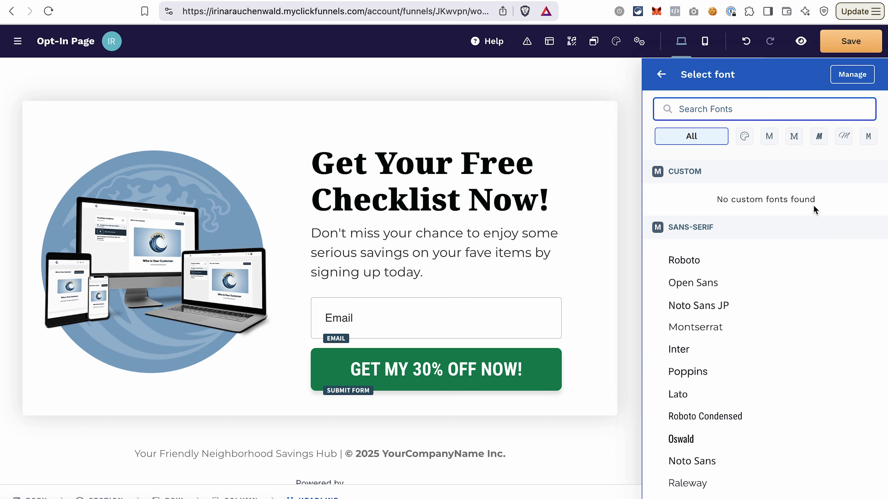
scroll(722, 344, down, 4)
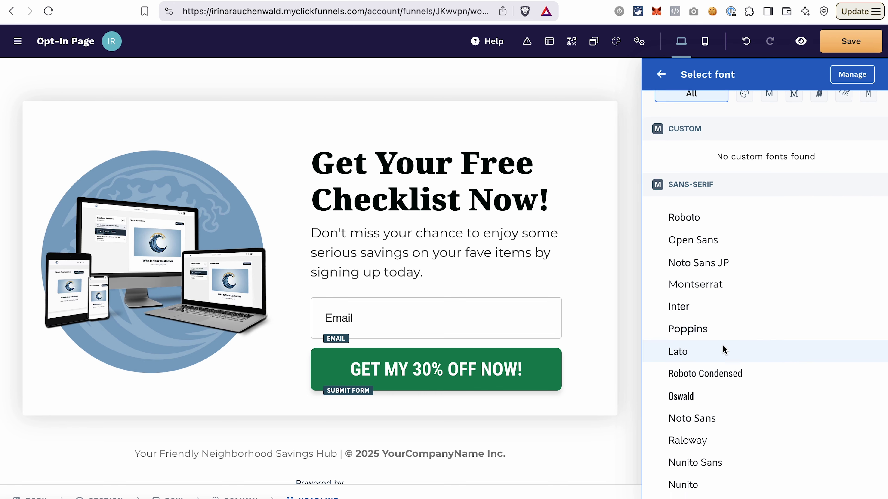
scroll(739, 251, up, 4)
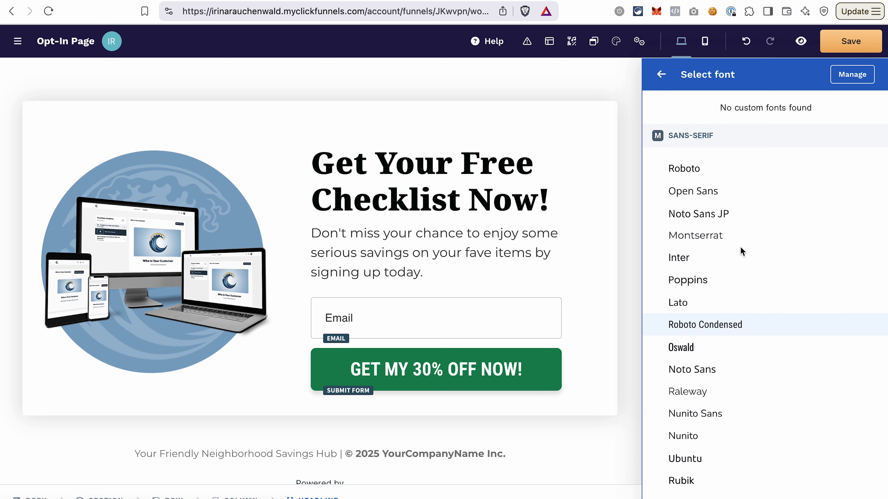
click(718, 222)
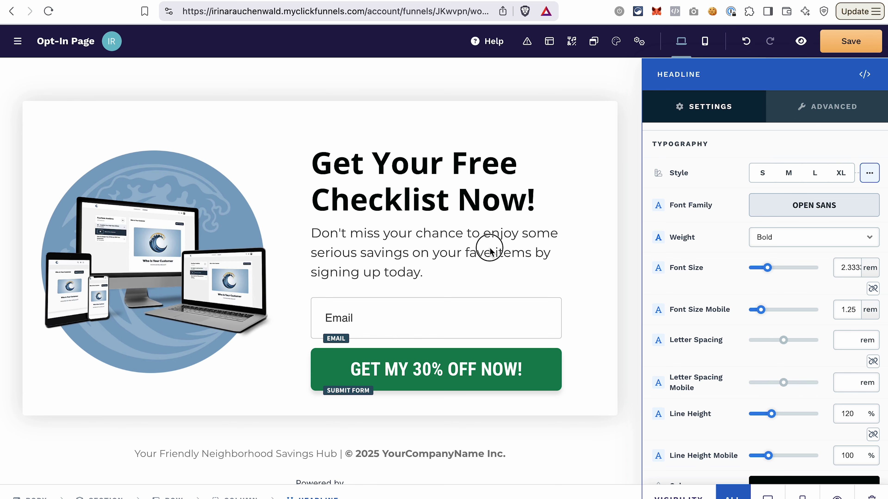
key(Escape)
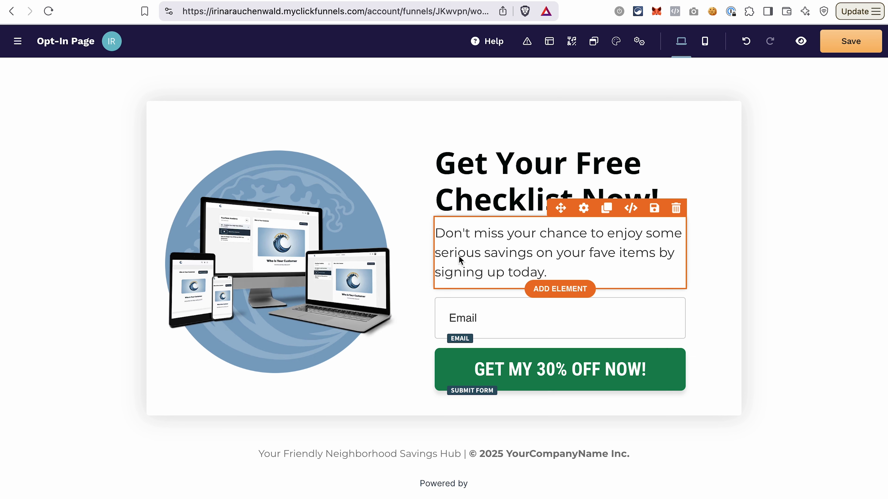
- Replace the savings paragraph with "Use the checklist to ensure the successful launch of your next funnel!"
click(467, 253)
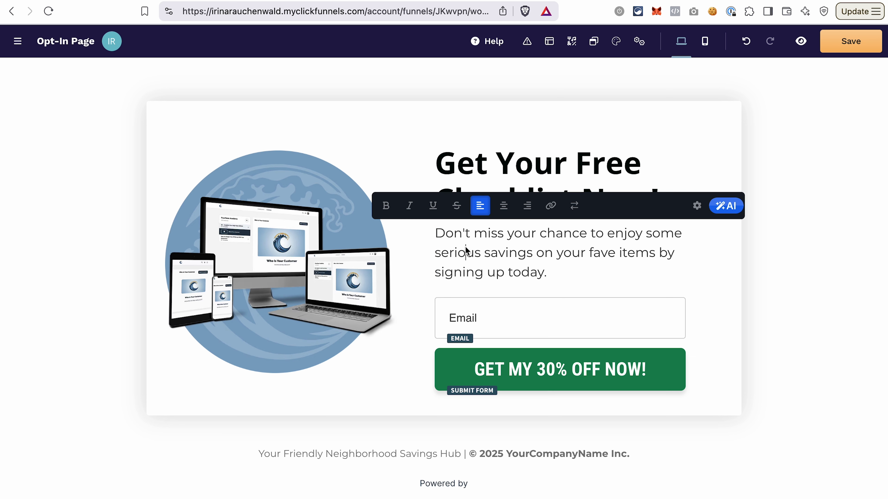
triple_click(531, 253)
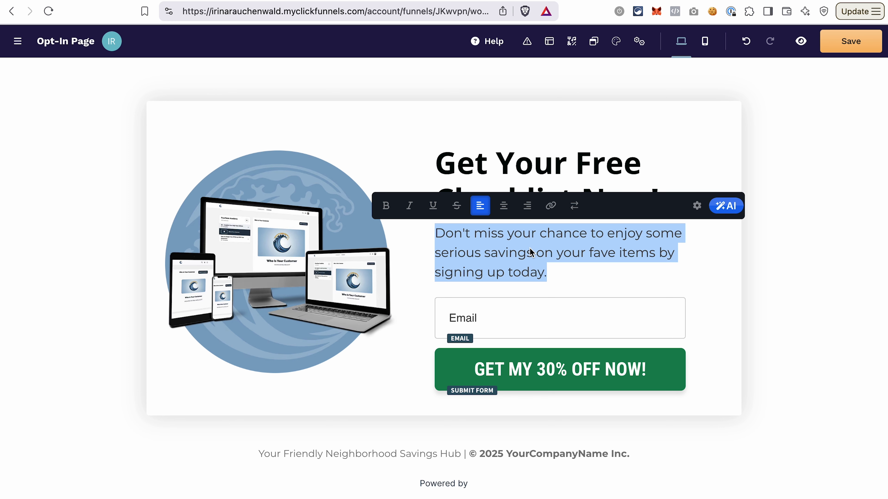
key(BackSpace)
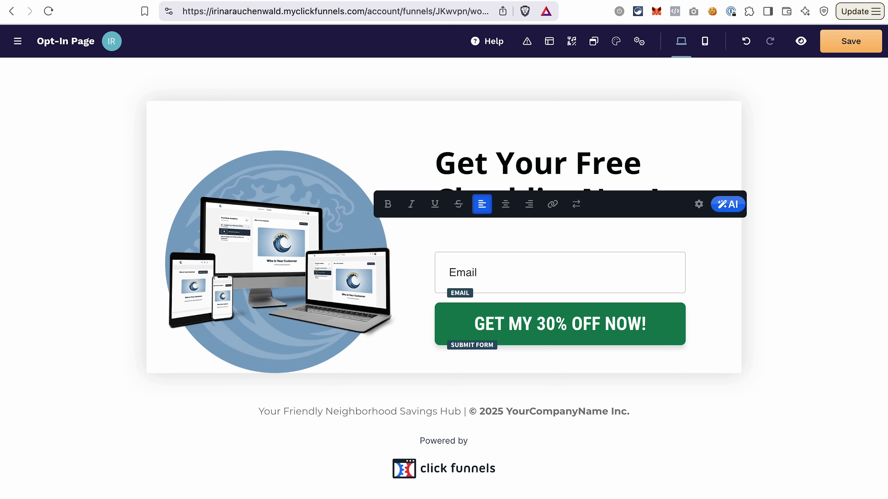
text(ensure the successful launch)
key(super+Left)
text(Use the checklist to)
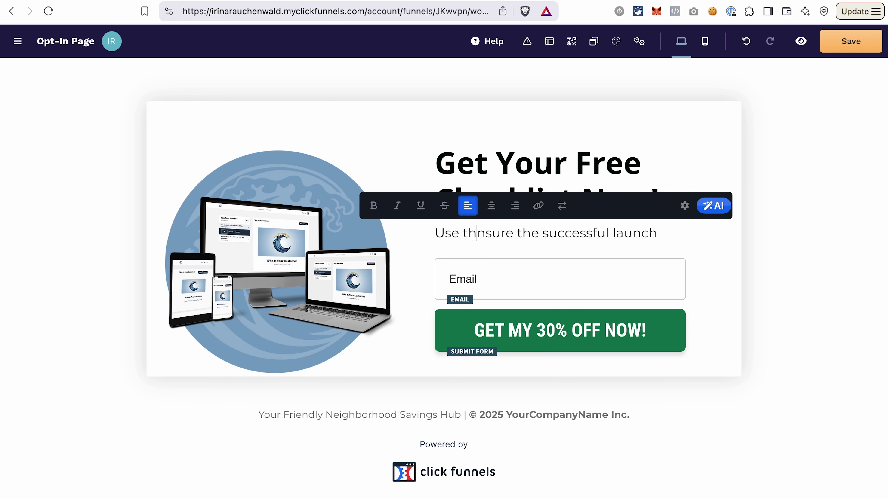
key(super+Right)
text(of your next funnel!)
key(alt+Left)
key(alt+Left)
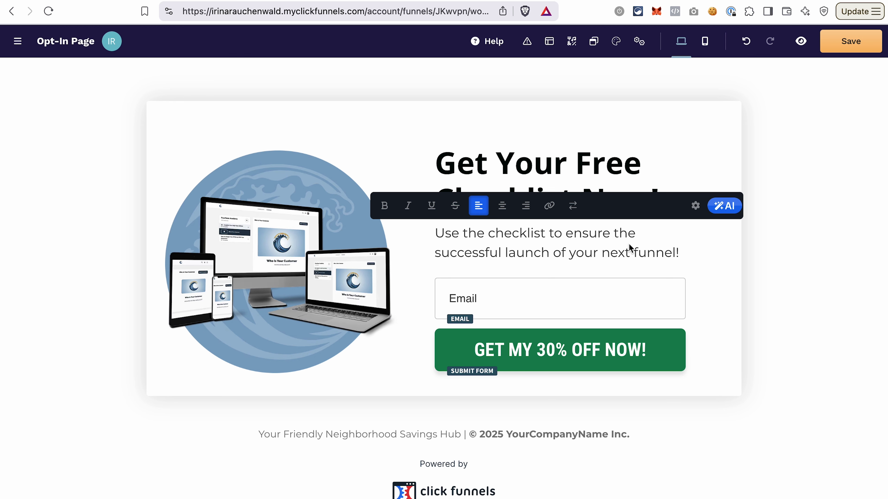
- Give the checklist paragraph a custom solid light blue background (#bedcfa) and reduce the color's alpha
click(693, 207)
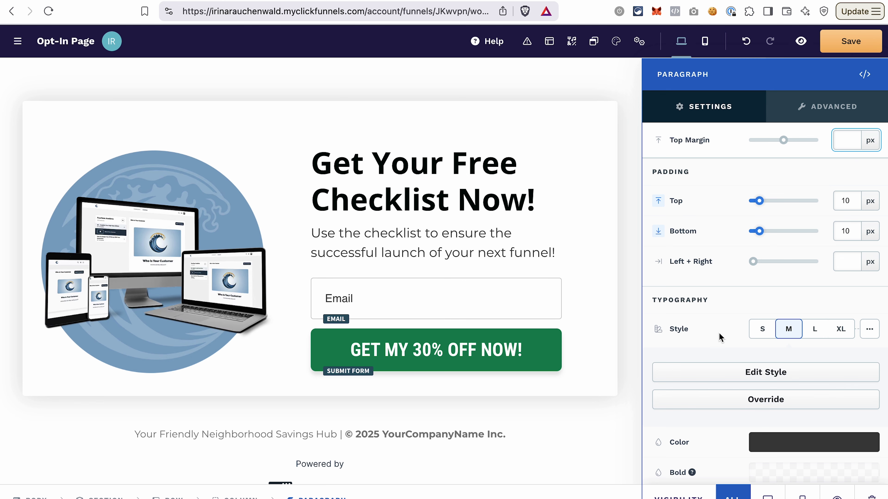
scroll(720, 337, down, 10)
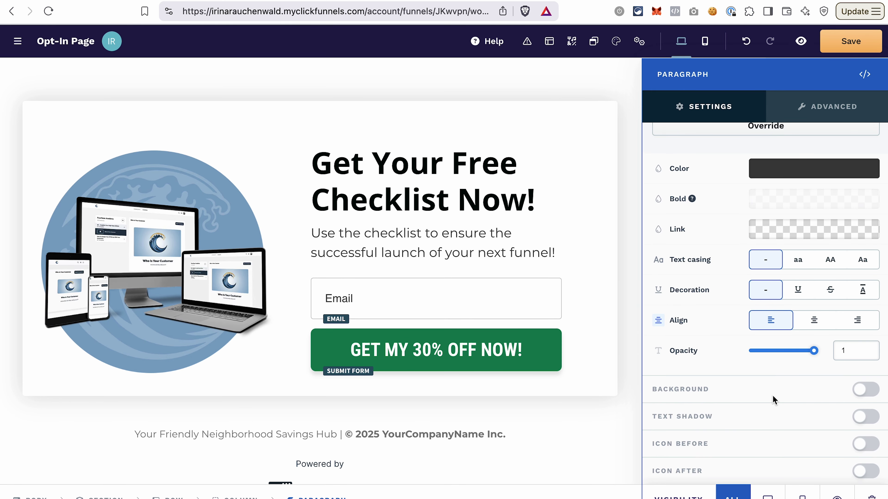
click(871, 390)
scroll(764, 386, down, 5)
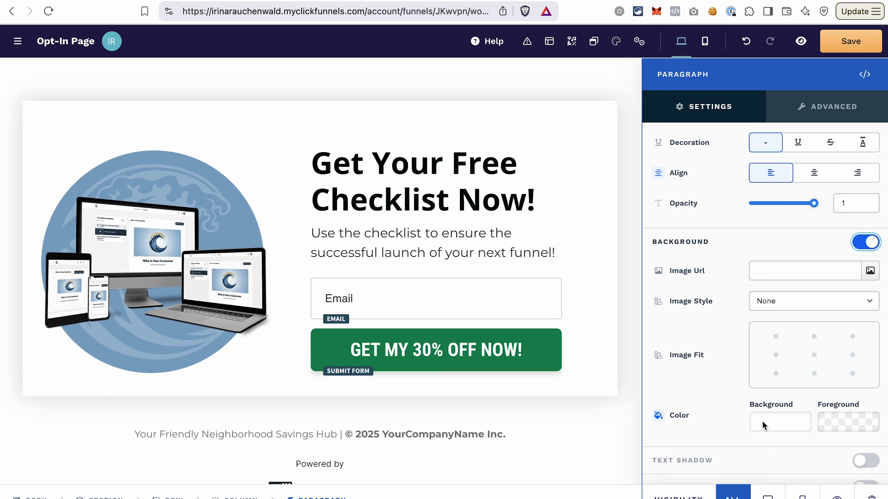
click(768, 427)
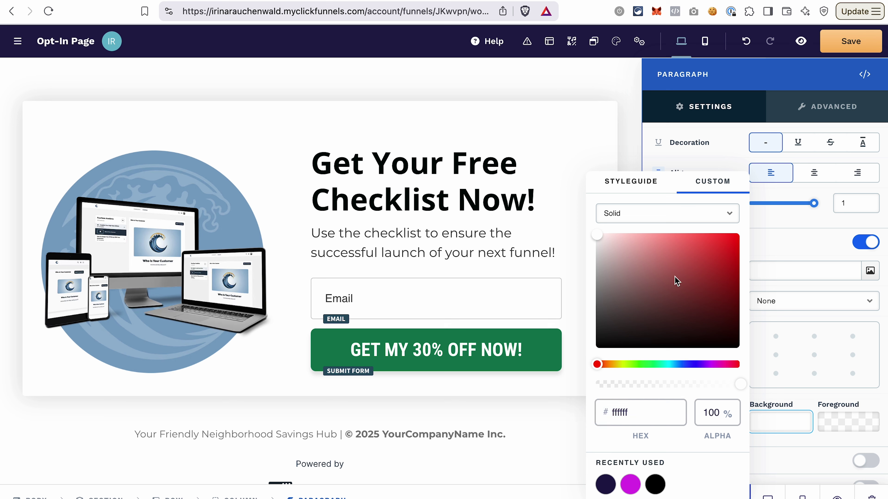
click(669, 365)
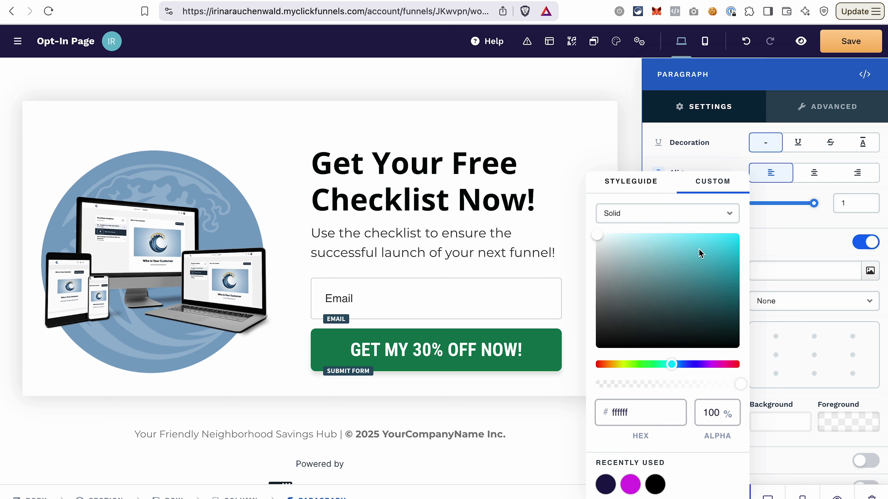
click(694, 241)
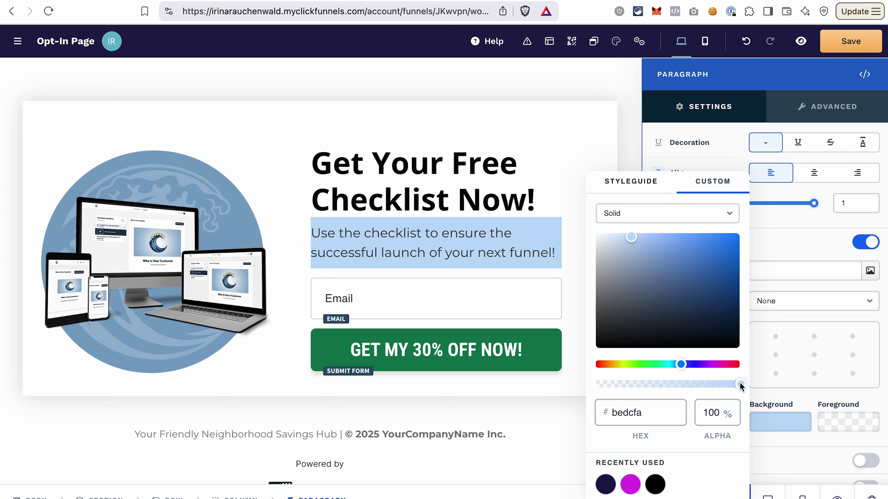
drag(740, 383, 667, 385)
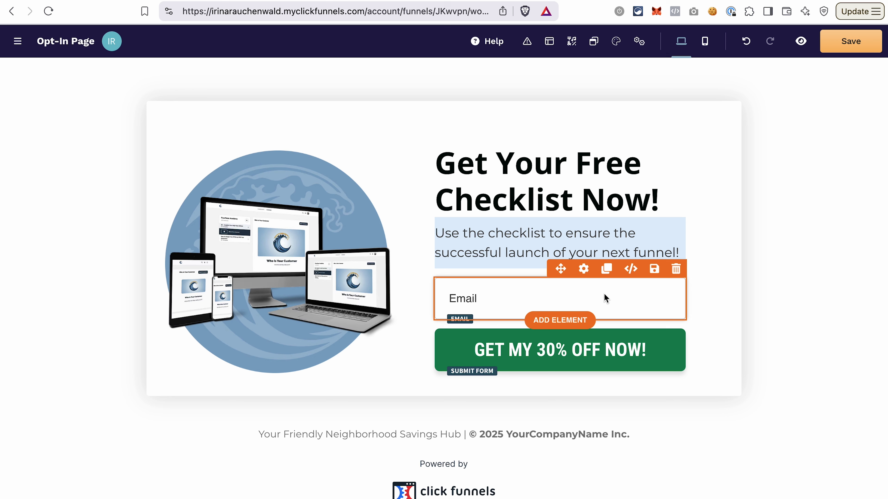
- Duplicate the email field and set the upper copy's input type to First Name
click(607, 271)
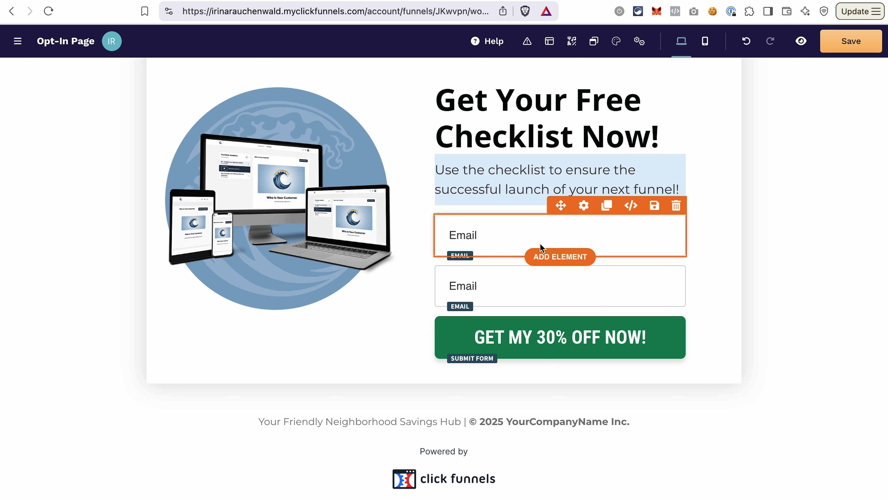
click(587, 226)
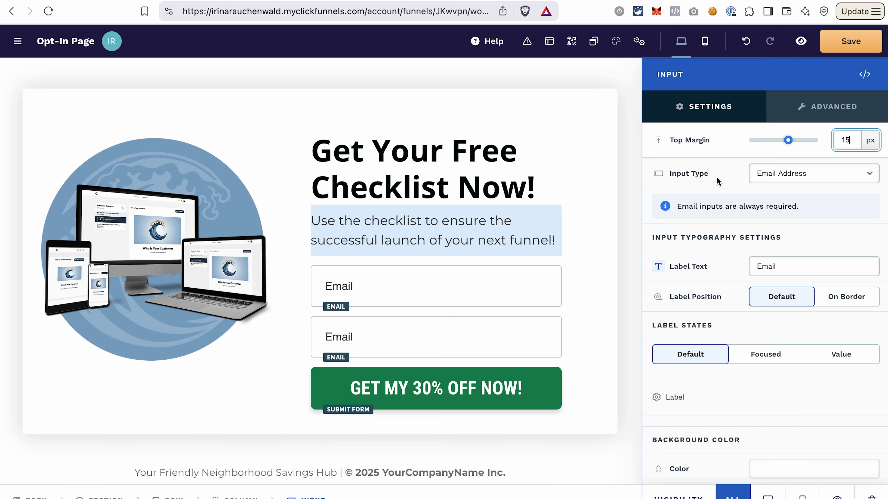
click(790, 175)
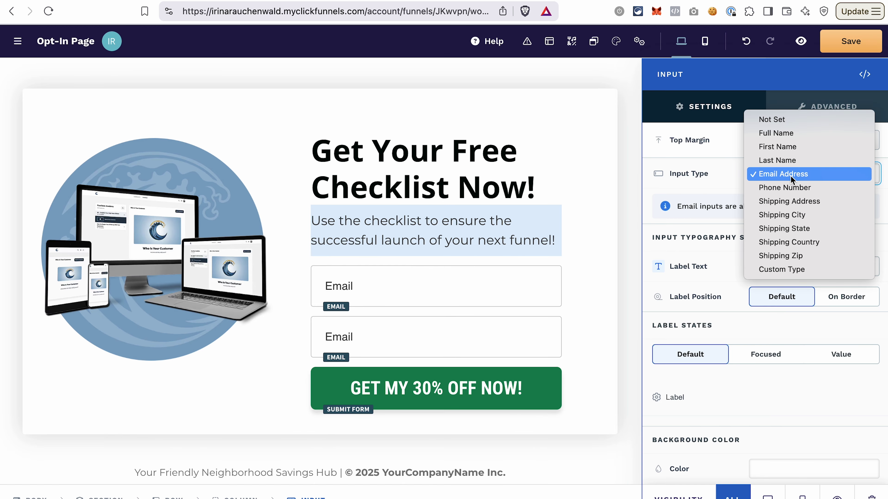
click(792, 151)
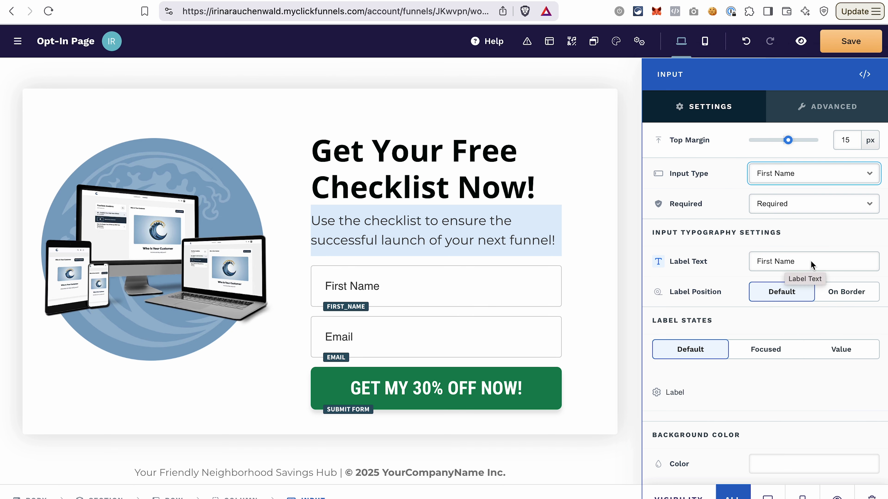
- Keep the First Name field required, look through its padding, border and corner settings, and close them
click(775, 262)
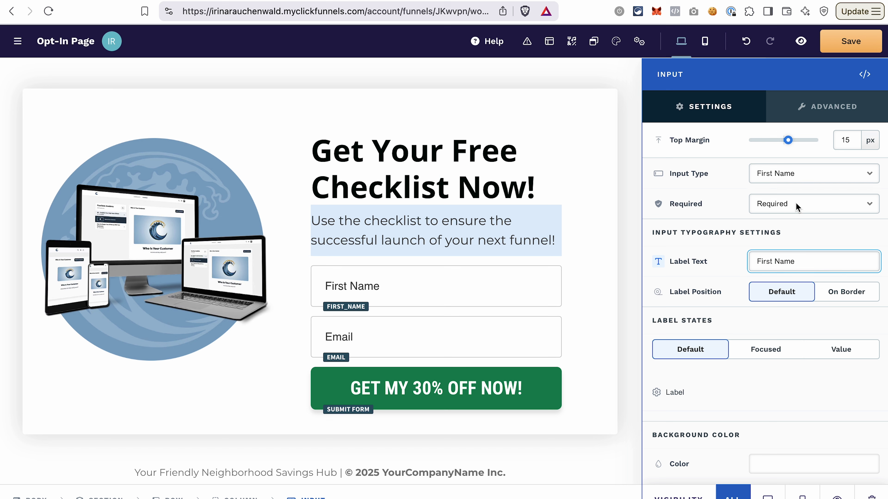
click(789, 205)
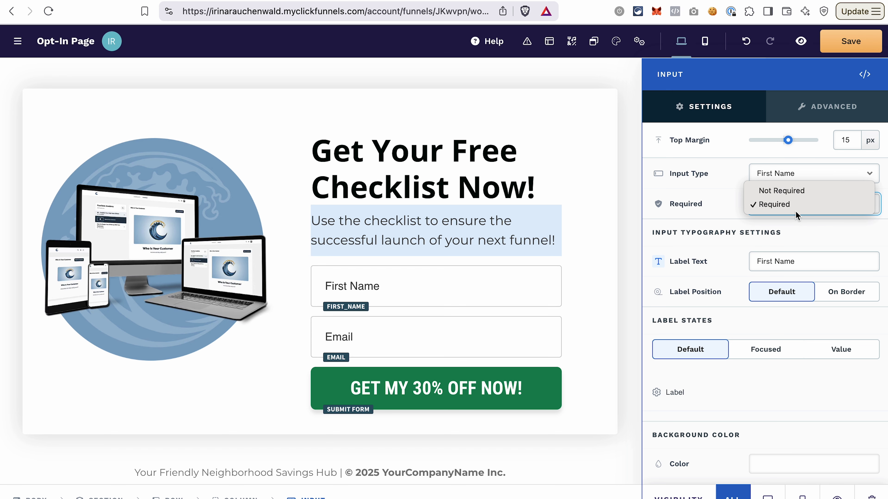
click(797, 210)
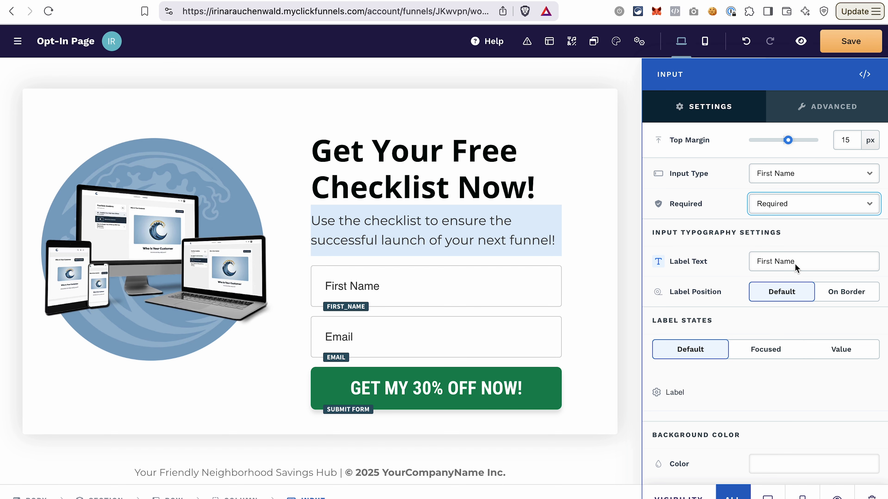
scroll(795, 271, down, 6)
scroll(795, 273, down, 10)
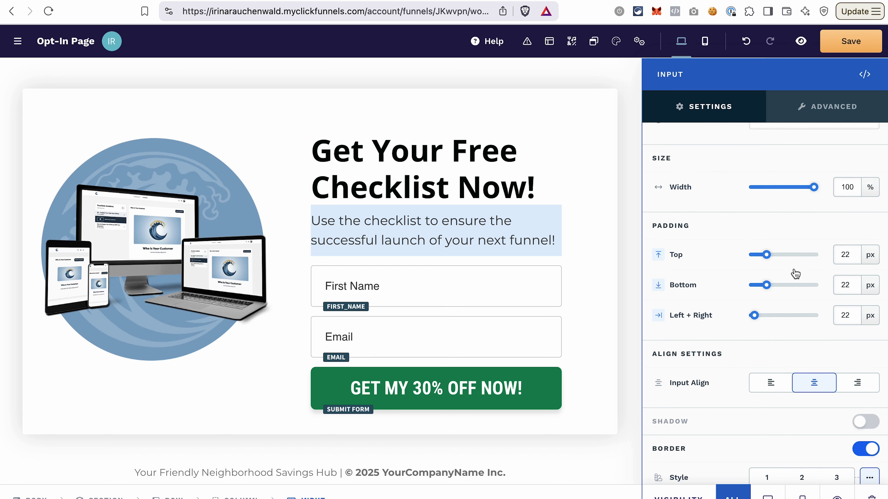
scroll(794, 273, down, 3)
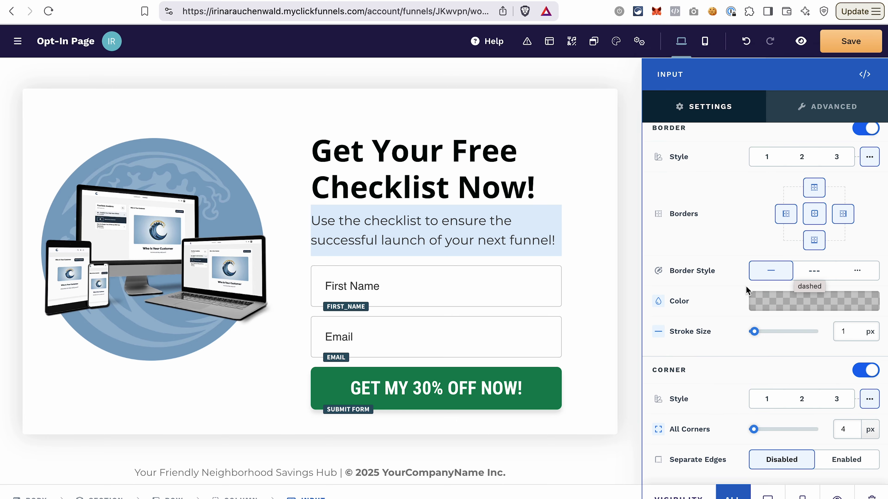
click(629, 316)
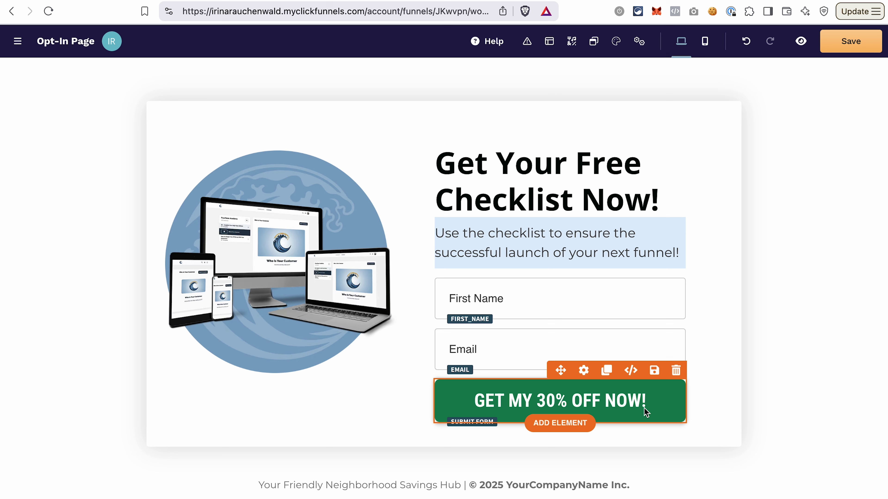
- Set the green submit button's text to "Send Me The Checklist!"
click(583, 370)
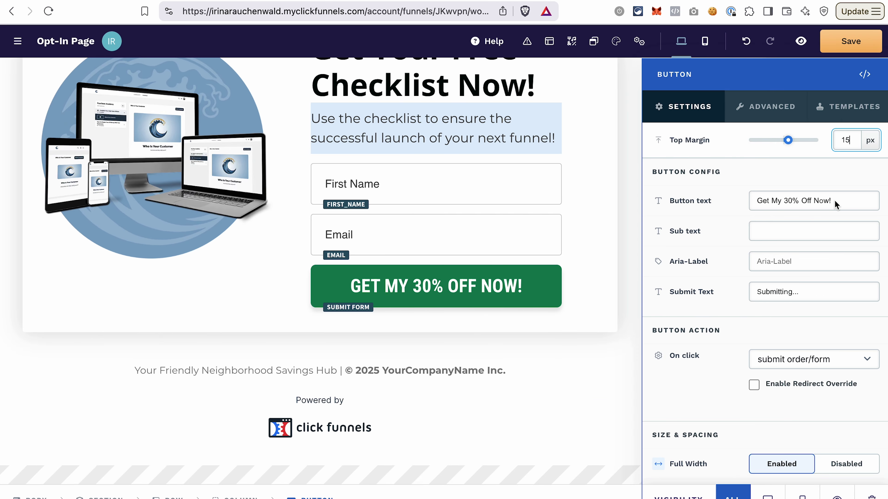
drag(838, 202, 752, 202)
triple_click(773, 201)
text(Send Me The Checklist)
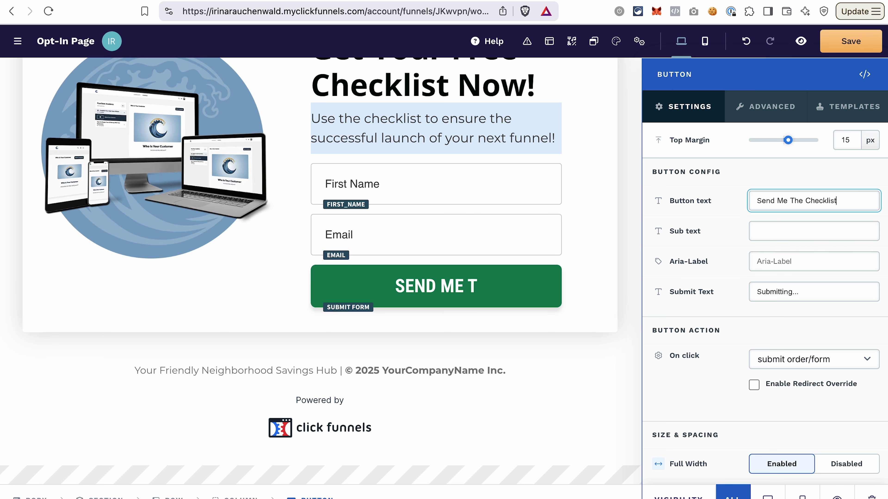
text(!)
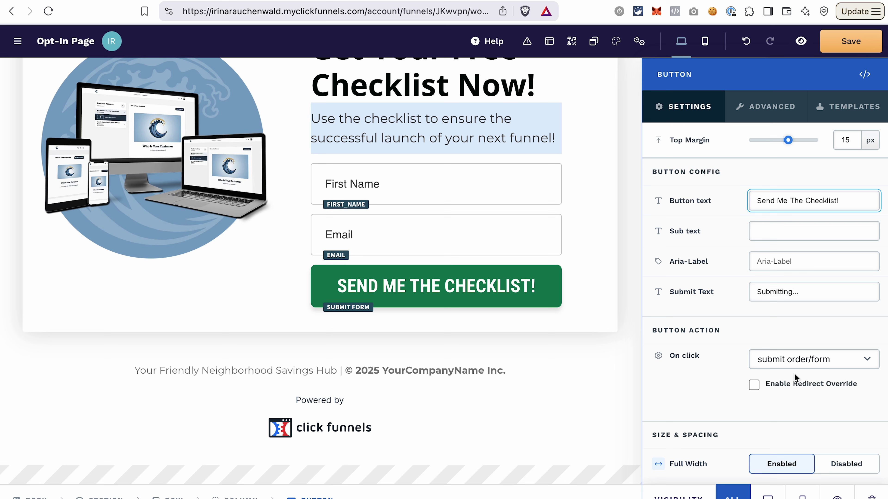
- Look through the submit button's available click actions, keep "submit order/form", and close the button's settings
click(858, 361)
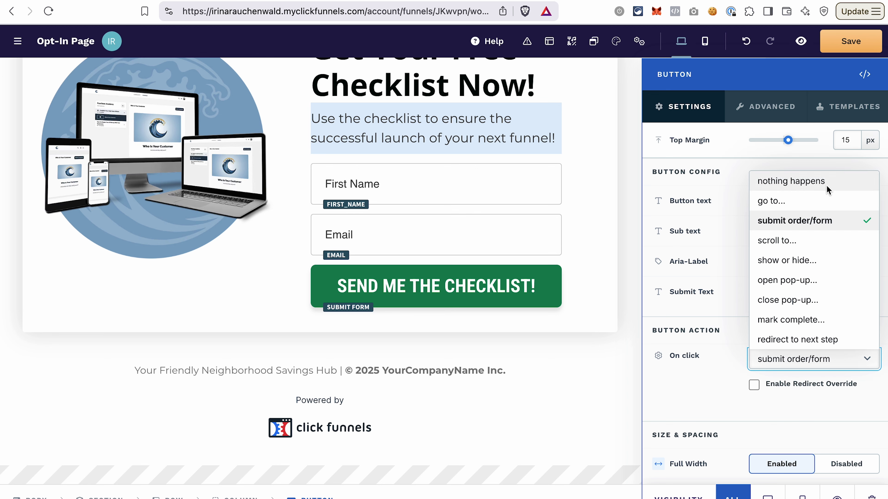
scroll(830, 338, down, 1)
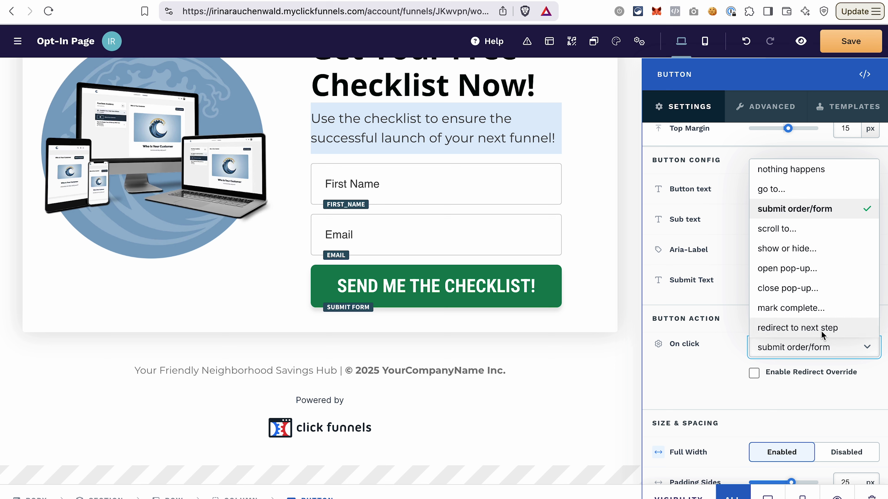
click(615, 378)
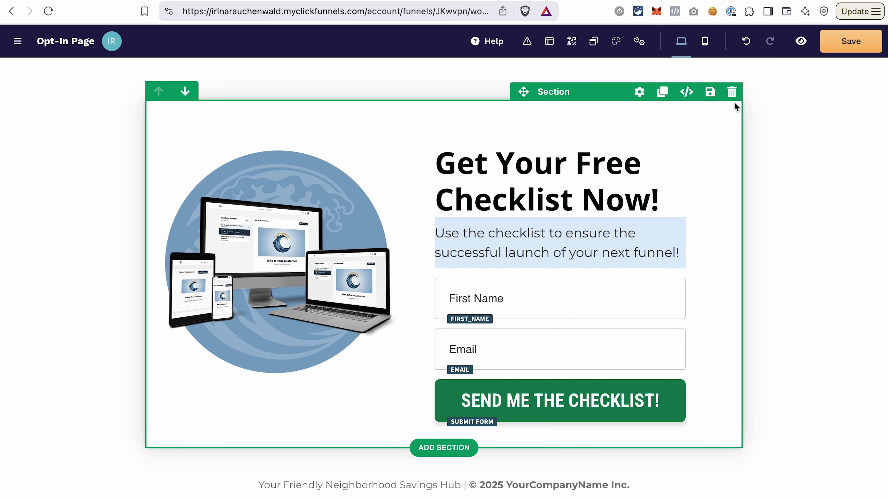
- Set the bottom padding of the opt-in section to 50 px and close its settings
click(639, 92)
scroll(685, 258, down, 5)
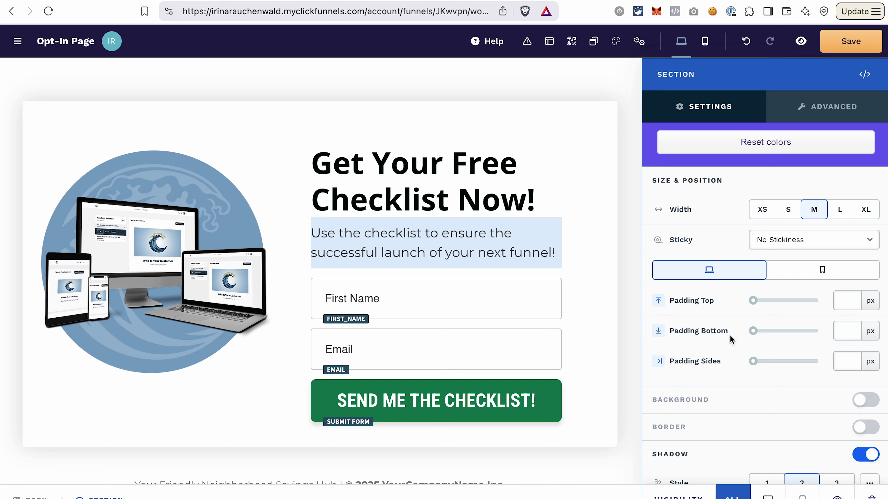
drag(753, 336, 785, 337)
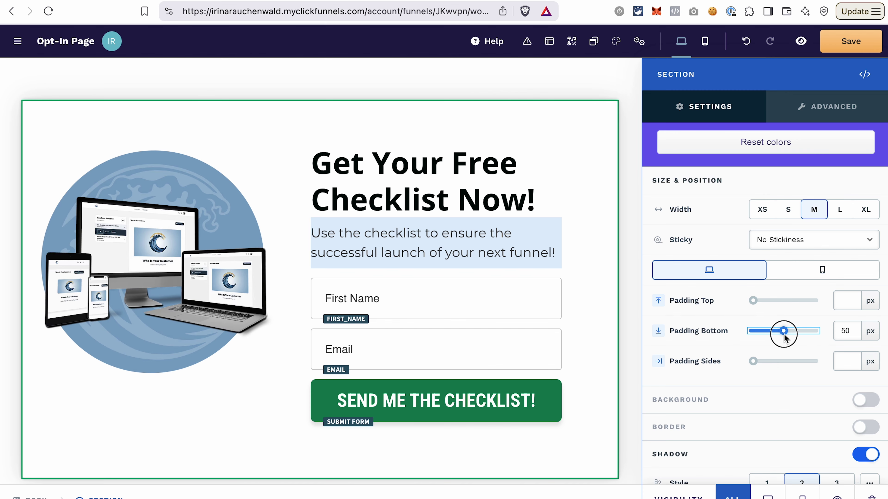
key(Escape)
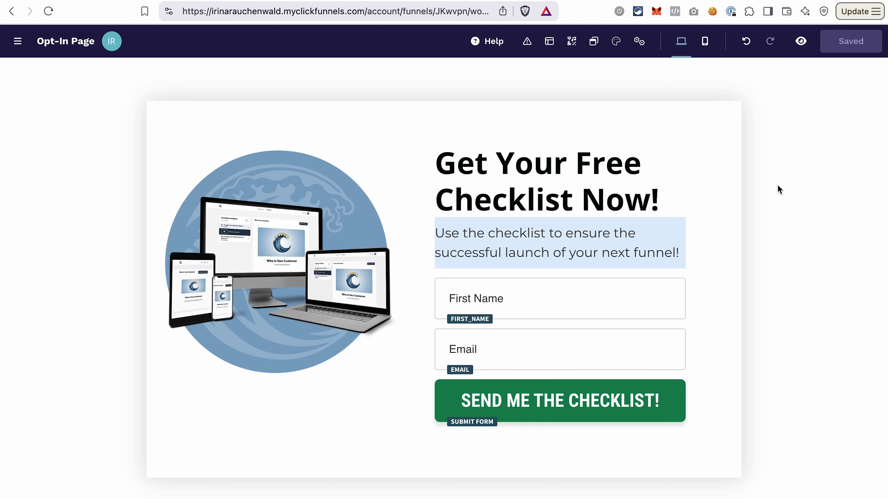
- Check the row's visibility options, and set the devices image's visibility to desktop only
mouse_move(686, 174)
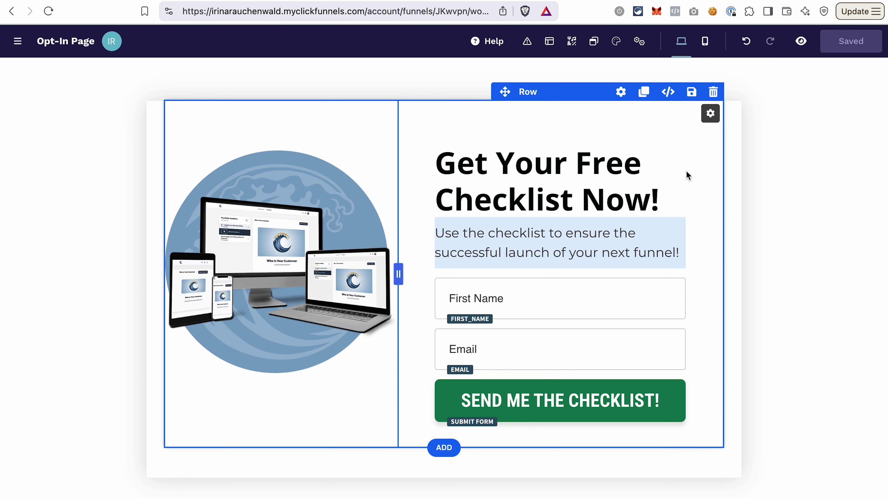
click(622, 94)
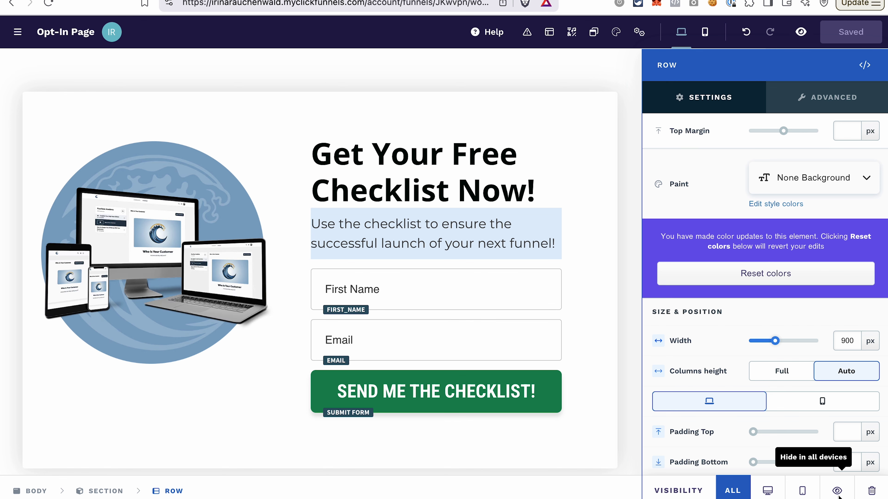
click(626, 377)
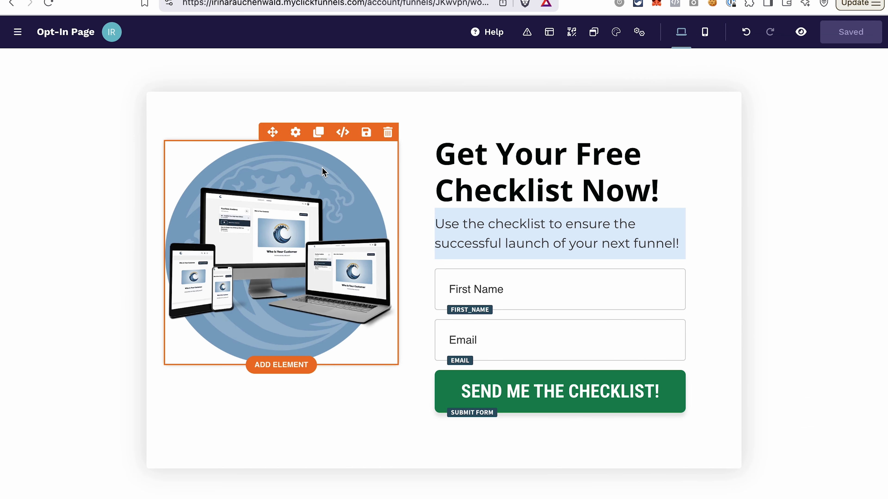
click(295, 132)
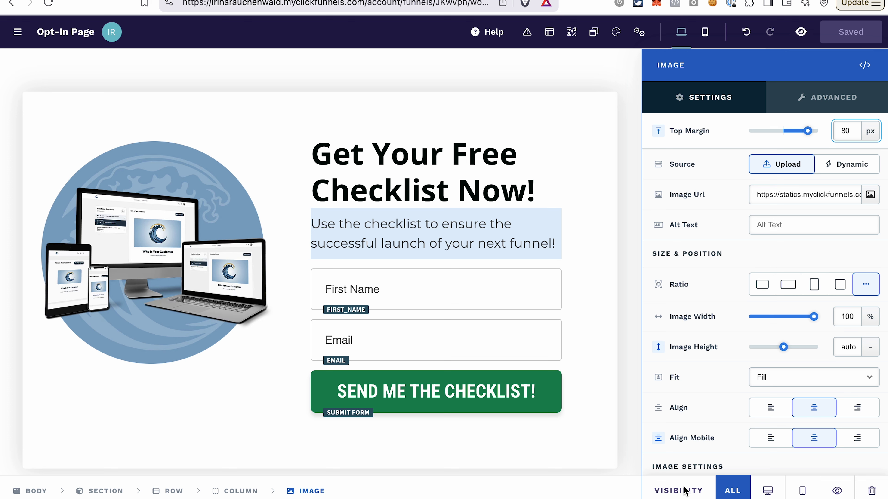
click(768, 491)
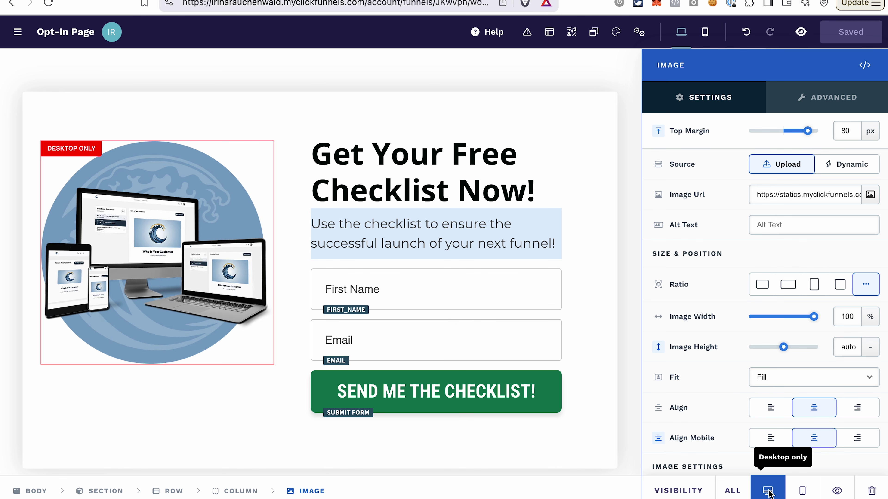
click(574, 74)
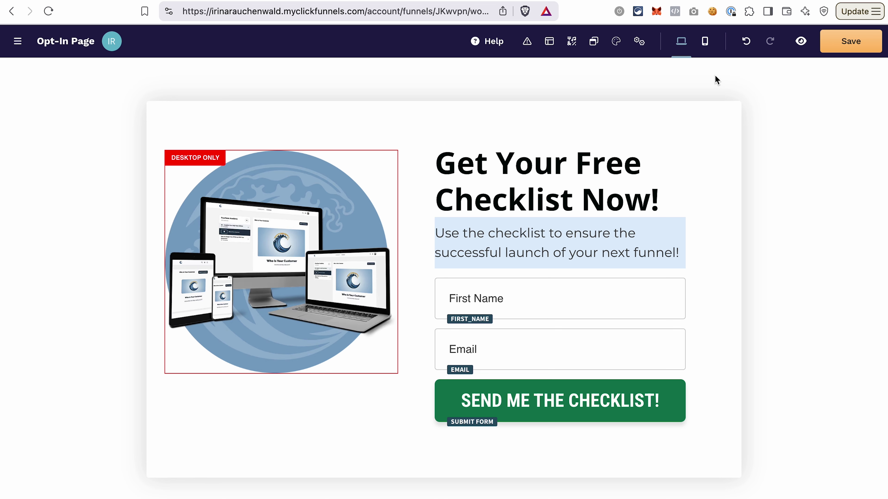
- In the mobile view, set the "Get Your Free Checklist Now!" headline's mobile font size to 28 px
click(706, 41)
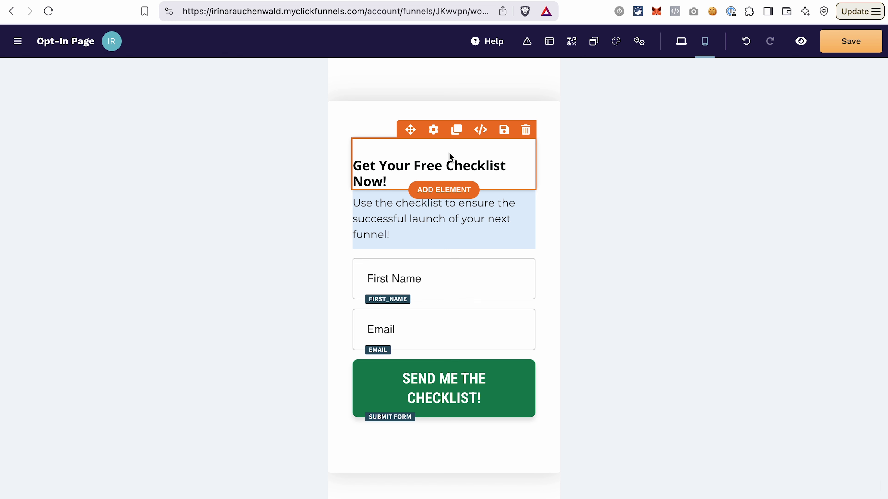
click(434, 130)
scroll(698, 260, down, 3)
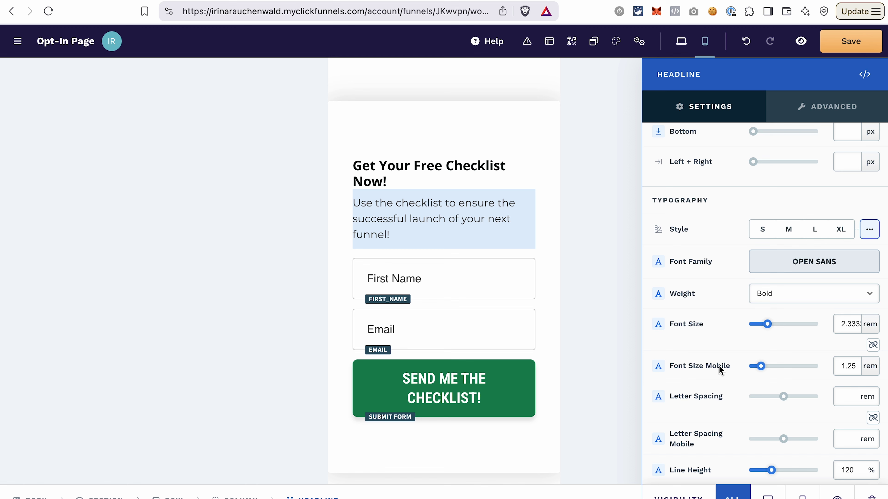
click(861, 369)
drag(763, 366, 771, 369)
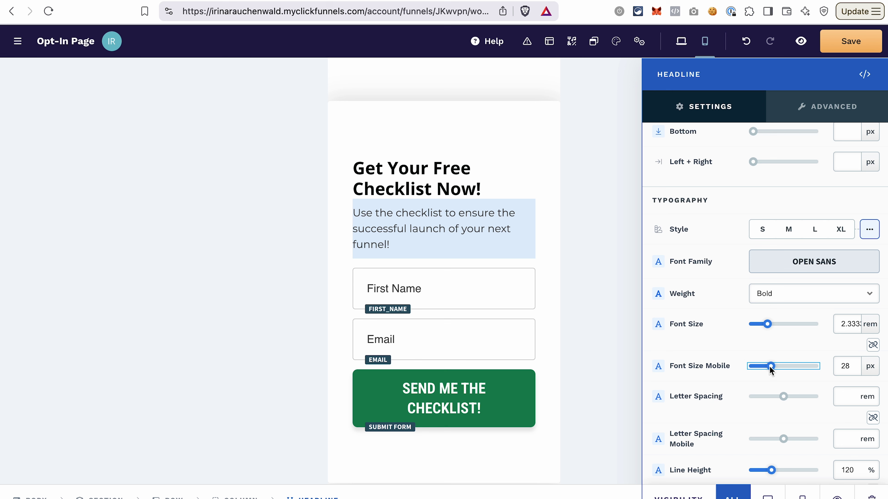
scroll(769, 367, up, 3)
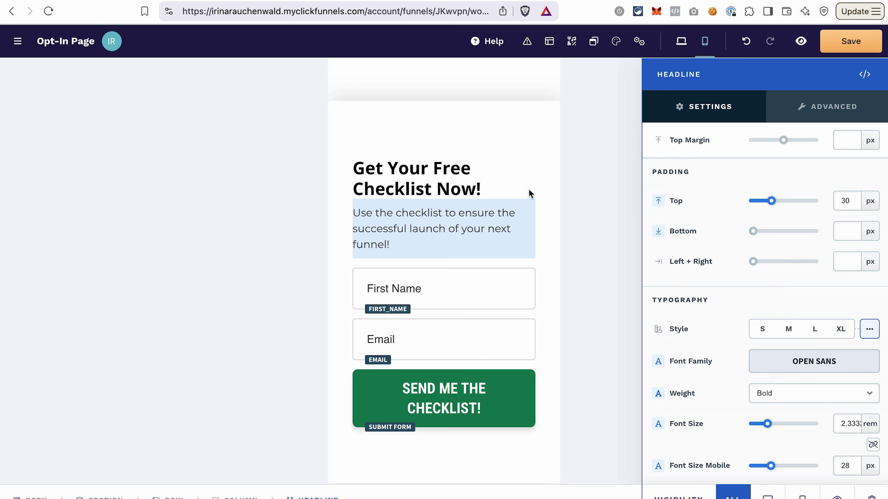
click(513, 161)
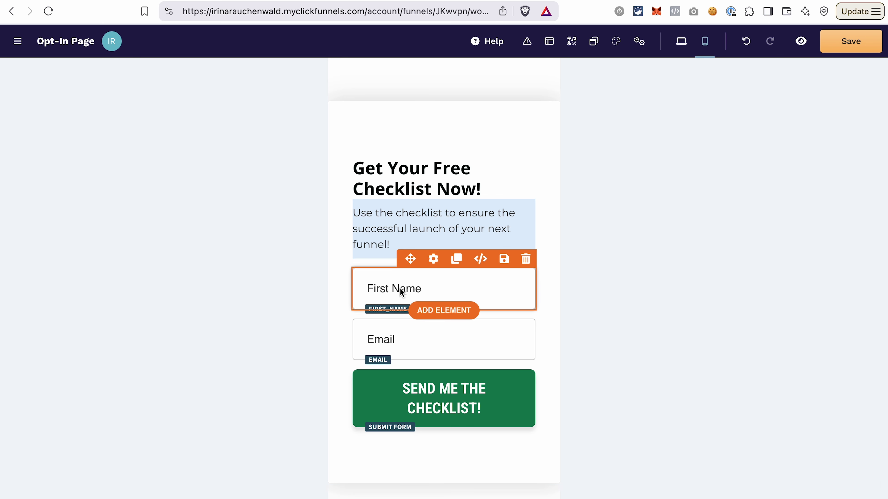
- Unlink the First Name label's desktop and mobile font sizes and set the mobile font size to 16 px
click(434, 259)
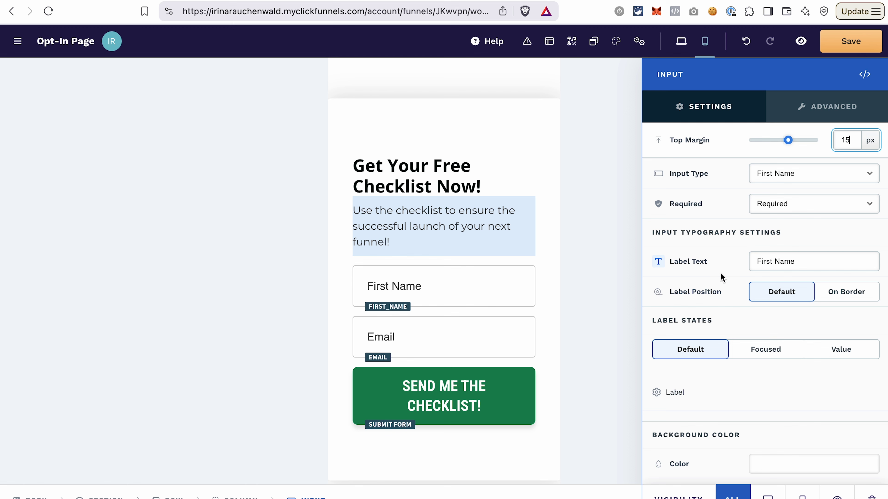
scroll(723, 297, down, 3)
click(672, 278)
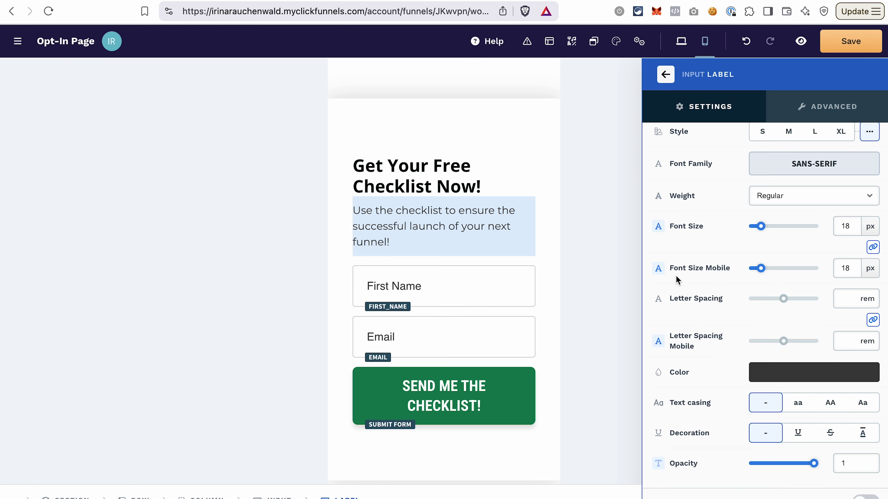
scroll(691, 350, up, 2)
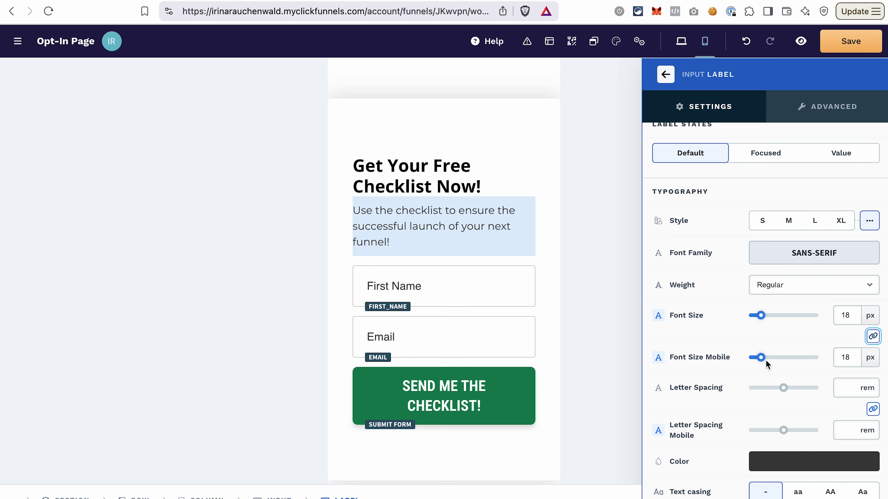
click(874, 337)
click(761, 358)
mouse_move(761, 358)
mouse_down()
mouse_move(752, 359)
mouse_move(759, 360)
mouse_up()
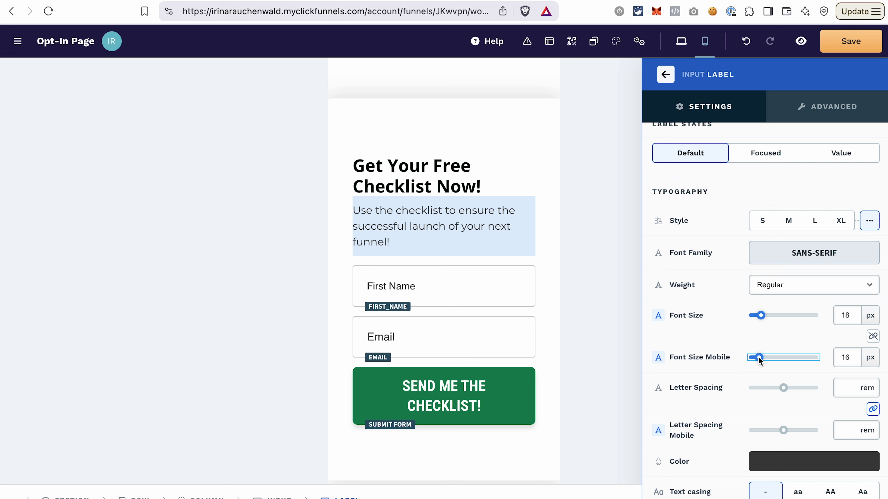
click(490, 341)
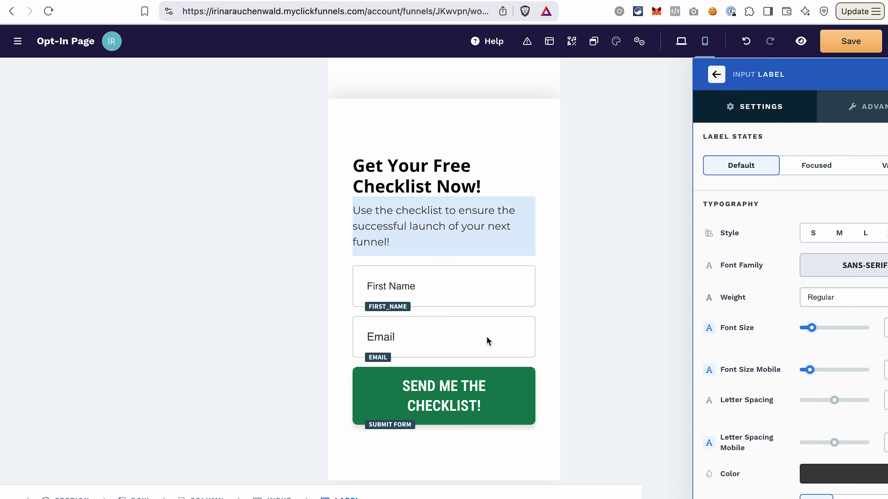
- Unlink the Email label's desktop and mobile font sizes and set the mobile font size to 16 px
click(434, 307)
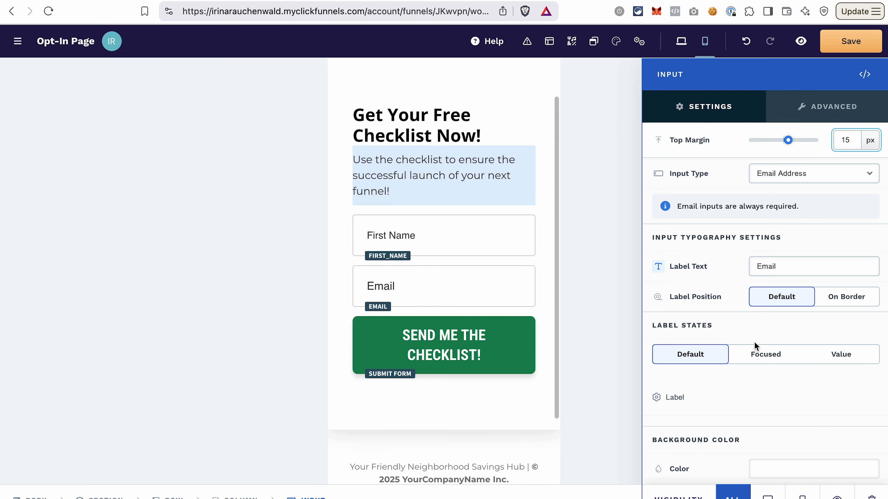
click(672, 399)
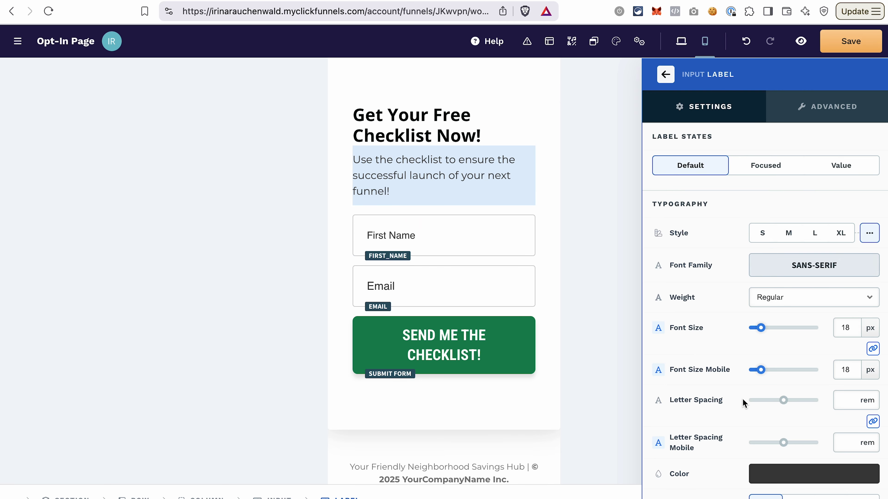
click(873, 349)
drag(761, 371, 759, 370)
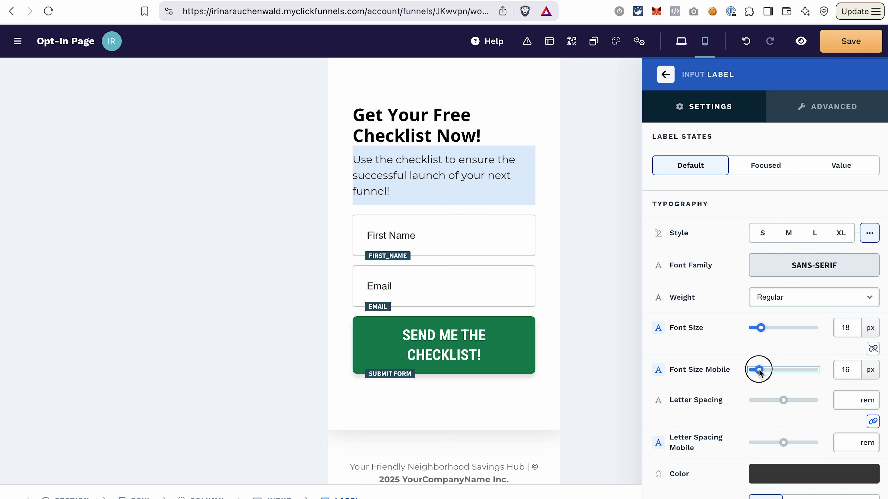
click(570, 314)
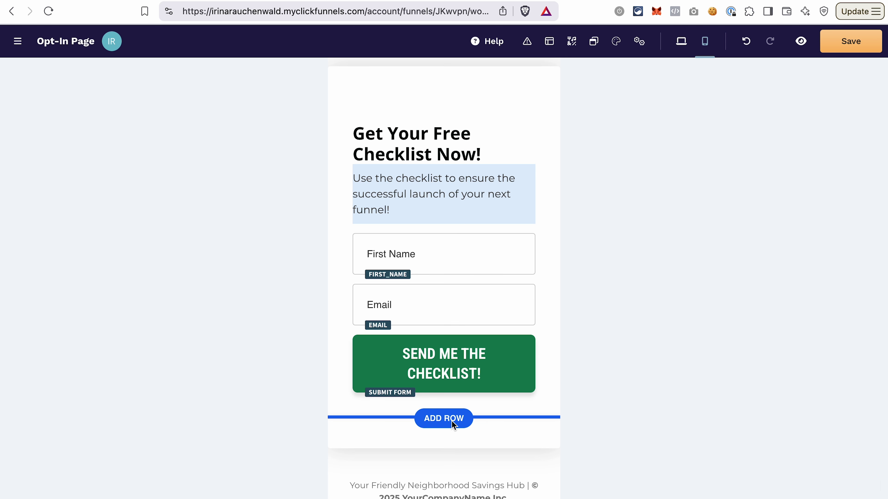
- Duplicate the desktop-only devices image in the desktop view and set the copy's visibility to mobile only
click(685, 48)
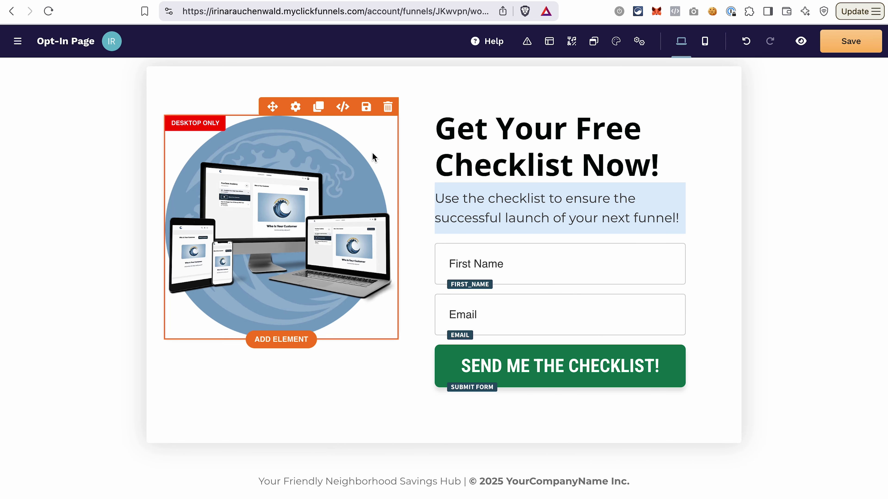
click(319, 107)
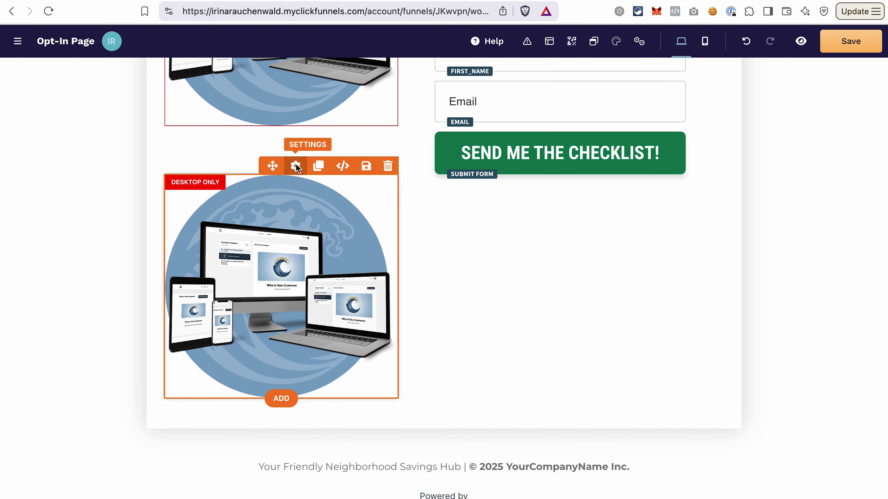
click(296, 166)
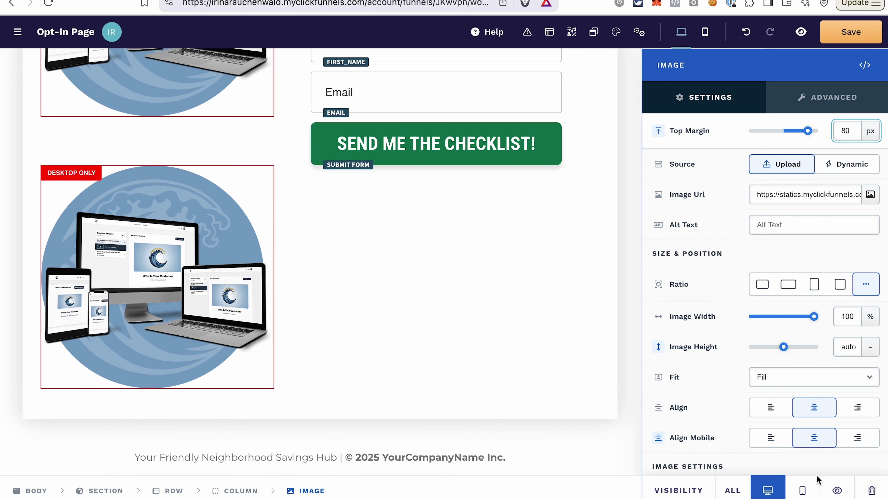
click(803, 491)
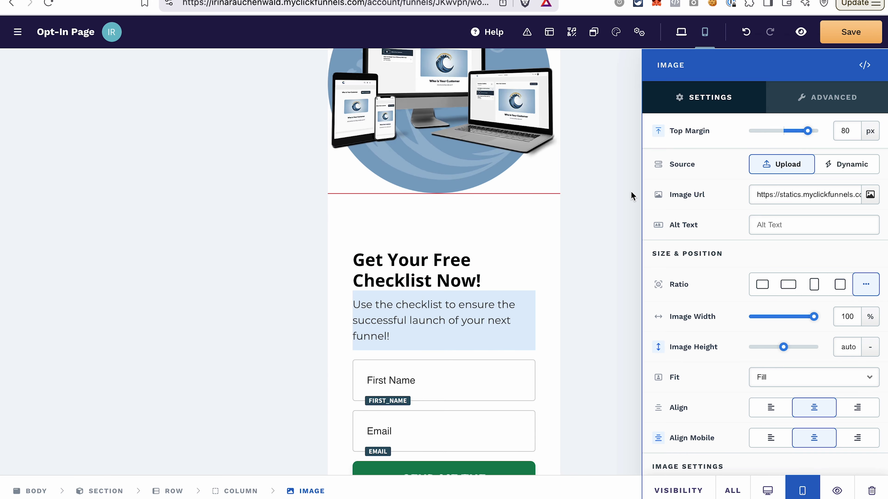
click(681, 32)
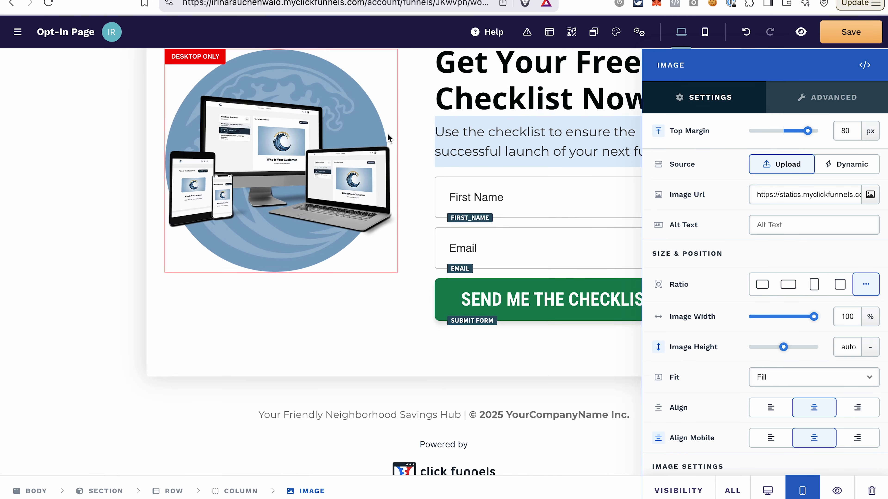
click(422, 71)
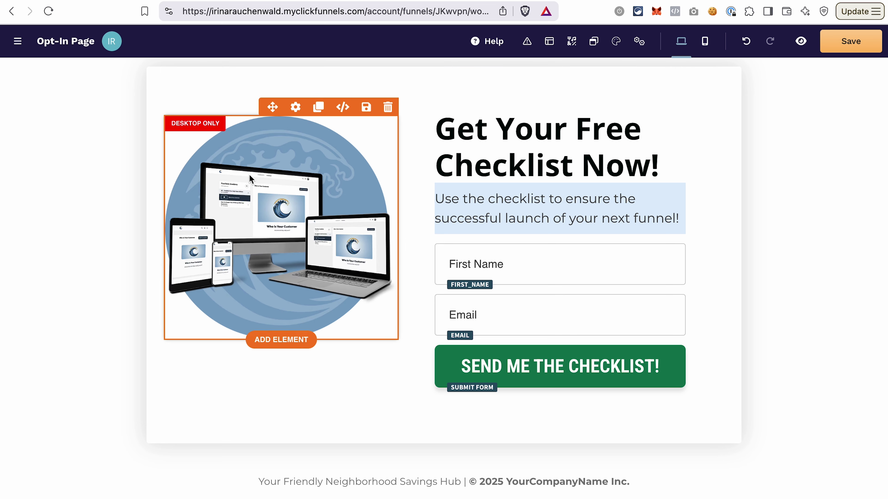
- In the mobile view, move the mobile-only image below the submit button, and return to the desktop view
click(705, 40)
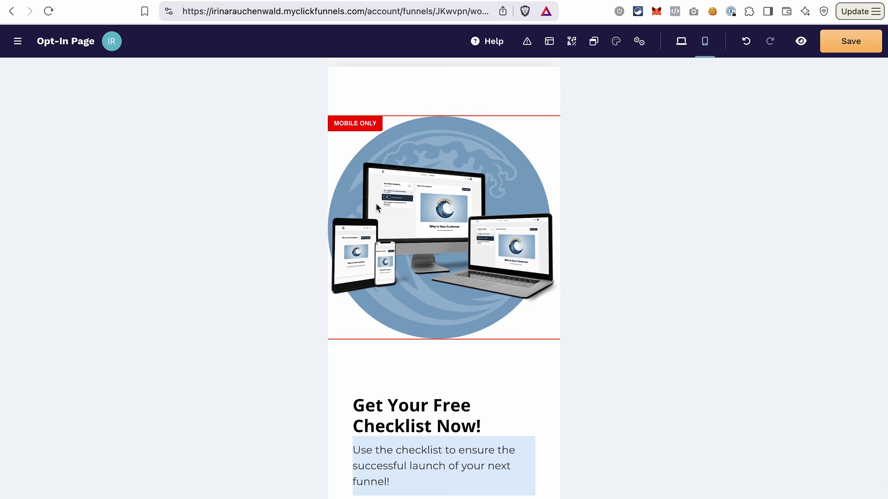
scroll(420, 140, down, 1)
drag(435, 91, 432, 342)
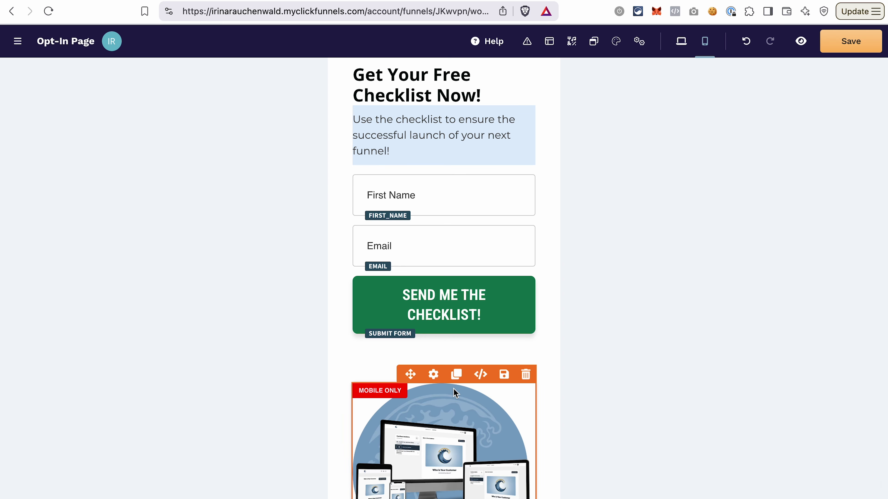
click(681, 48)
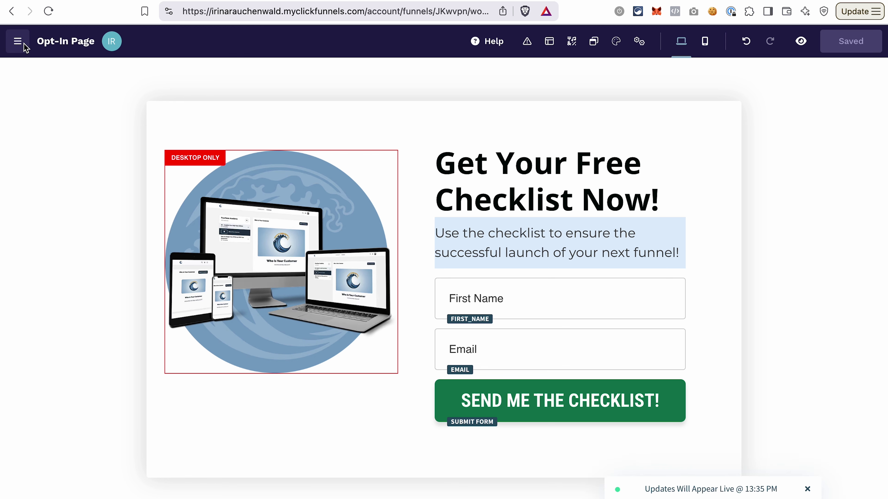
- Return to the funnel and add a page after the Opt-In Page from the Thank You - Minimal template, named Thank You Page with URL thank-you-page
mouse_move(25, 47)
click(15, 43)
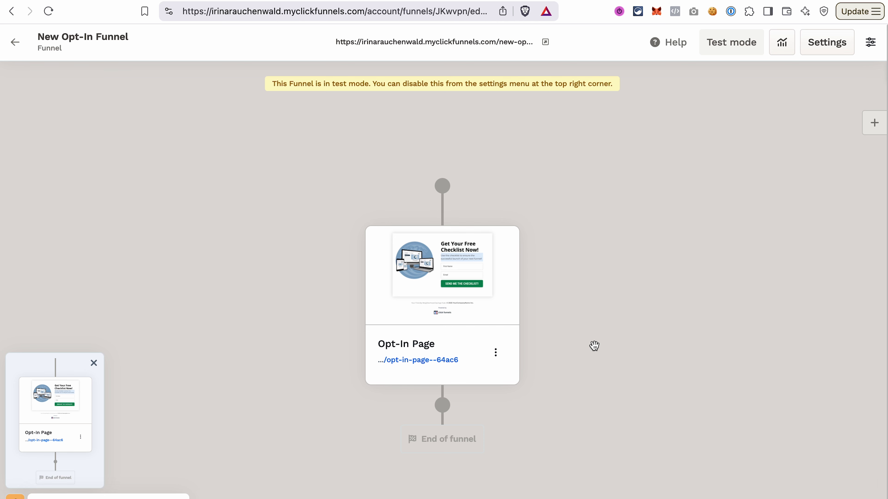
click(442, 406)
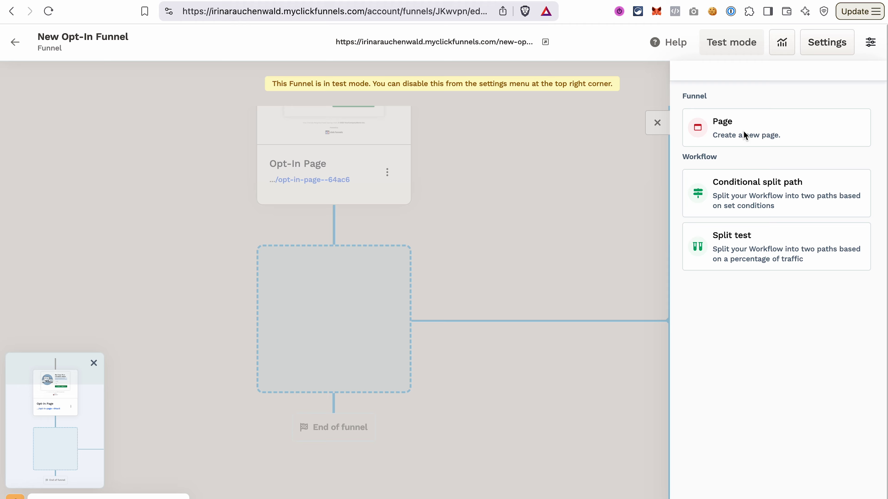
click(743, 131)
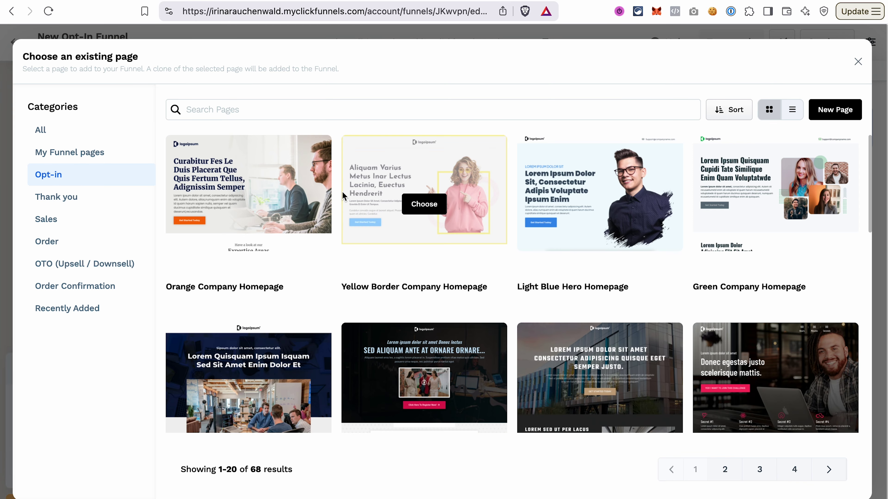
click(63, 197)
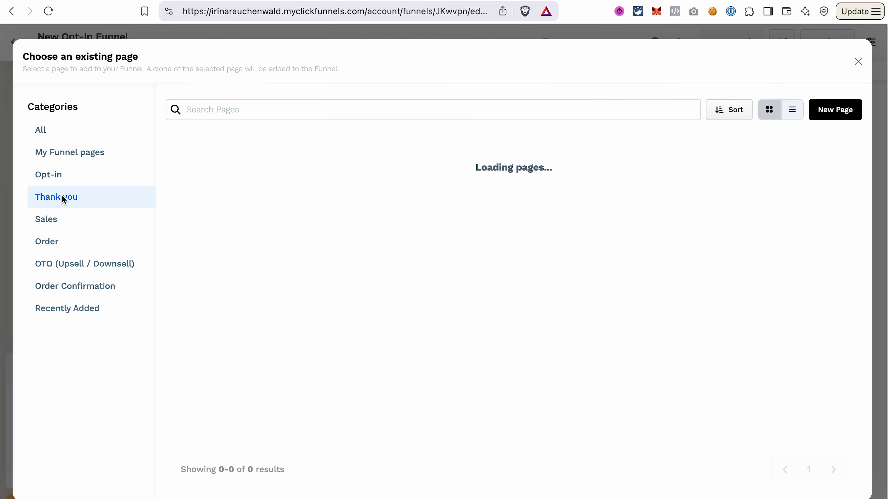
mouse_move(251, 211)
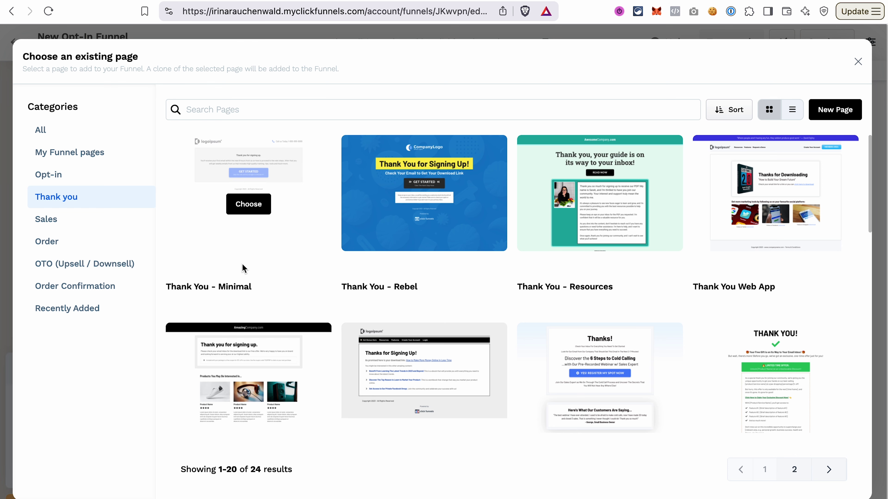
click(250, 203)
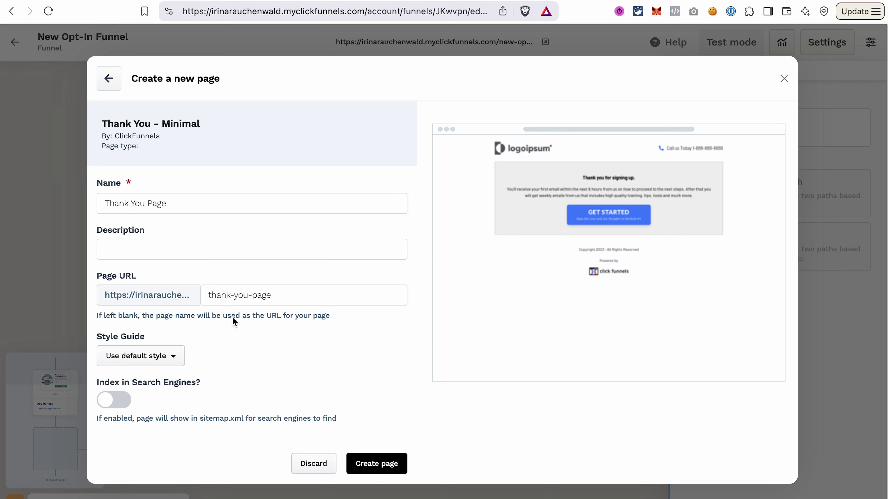
click(377, 468)
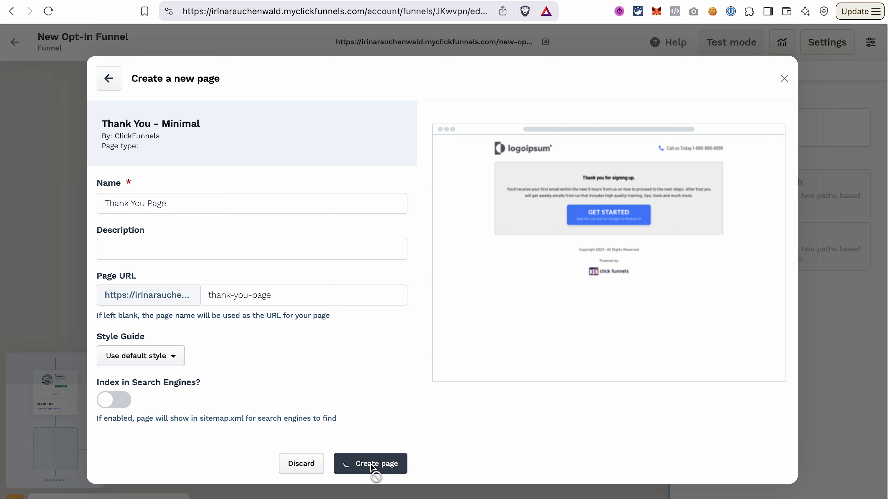
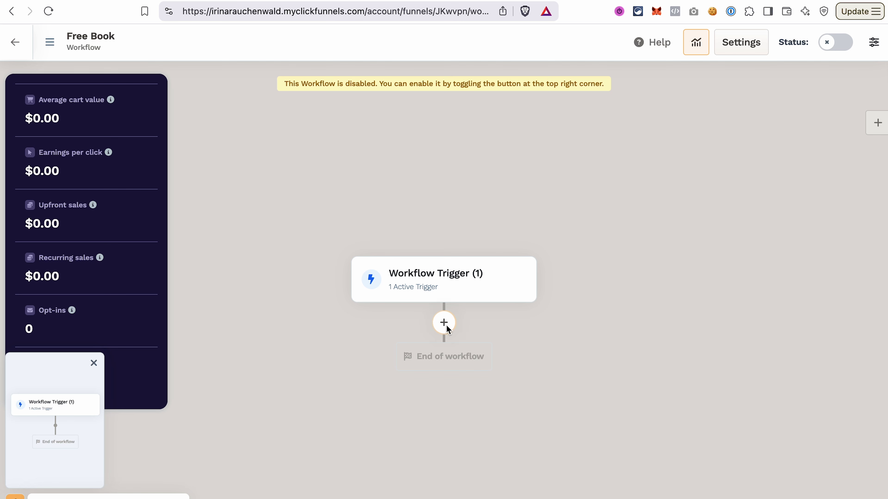
- Examine the step types that can be added after the trigger in the Free Book workflow, from messaging to webhooks
click(444, 324)
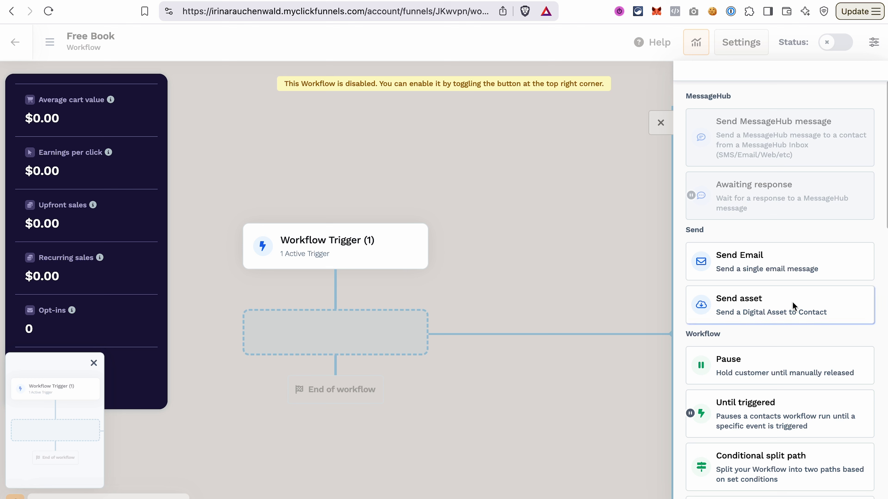
scroll(755, 341, down, 2)
scroll(755, 341, down, 4)
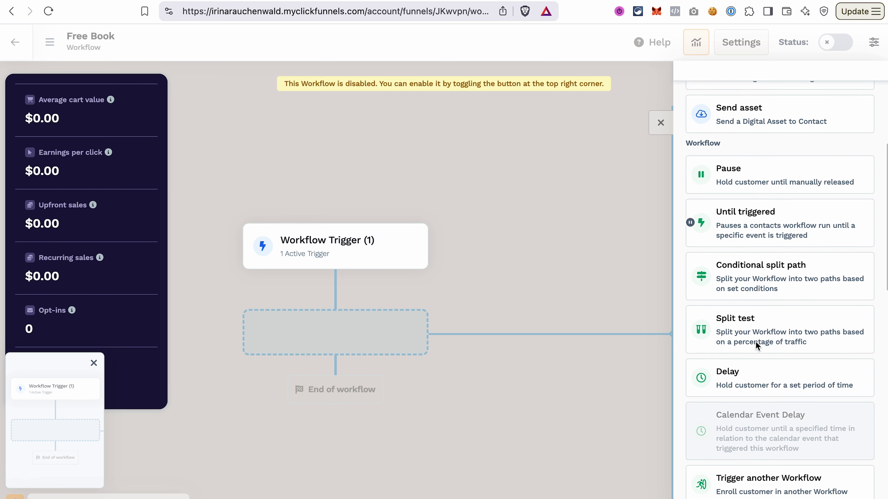
scroll(753, 321, down, 4)
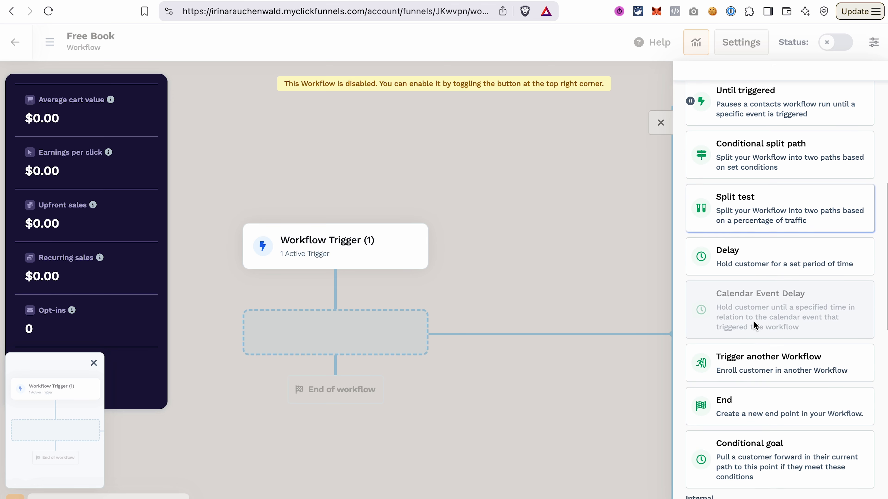
scroll(750, 245, down, 6)
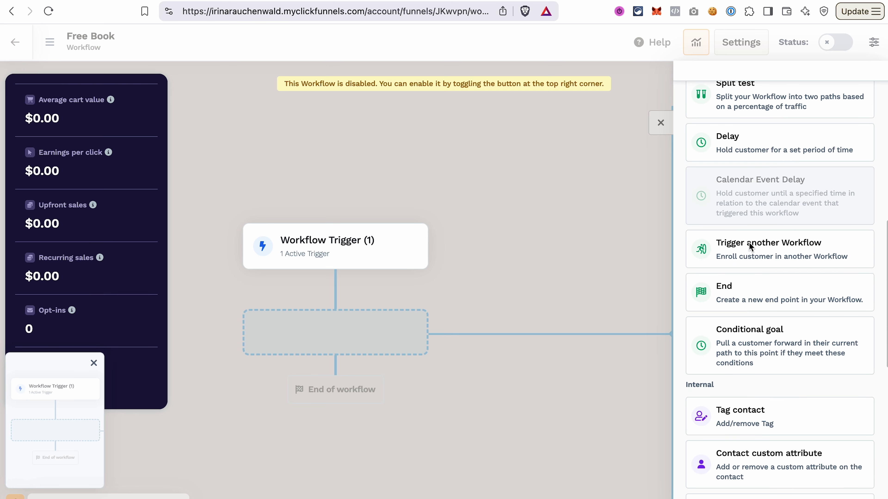
scroll(749, 245, down, 5)
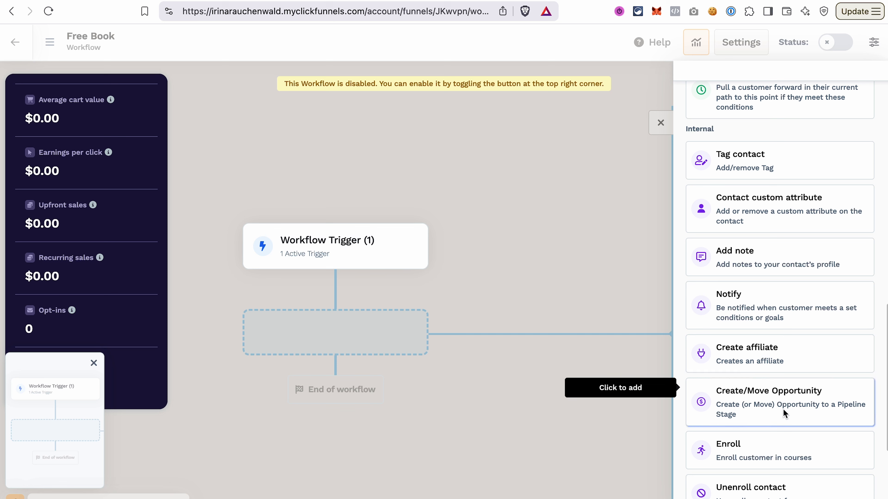
scroll(783, 409, down, 2)
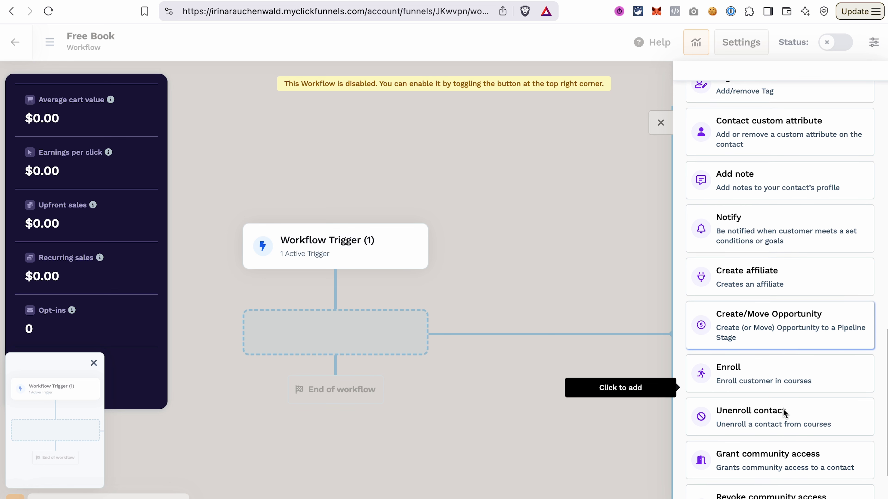
scroll(775, 381, down, 1)
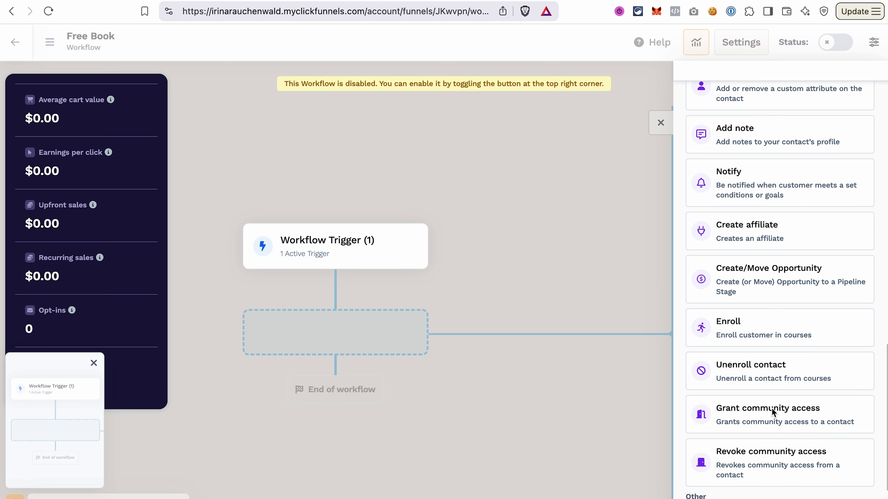
scroll(773, 410, down, 3)
scroll(773, 411, down, 1)
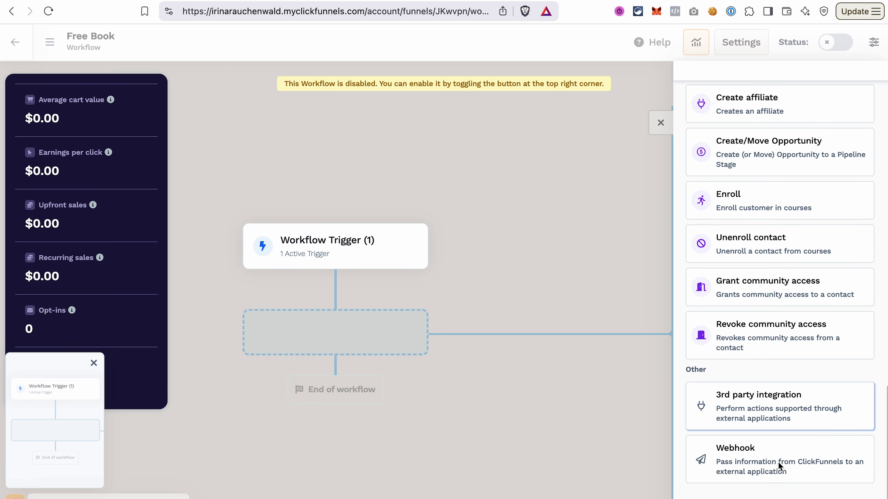
scroll(812, 284, up, 10)
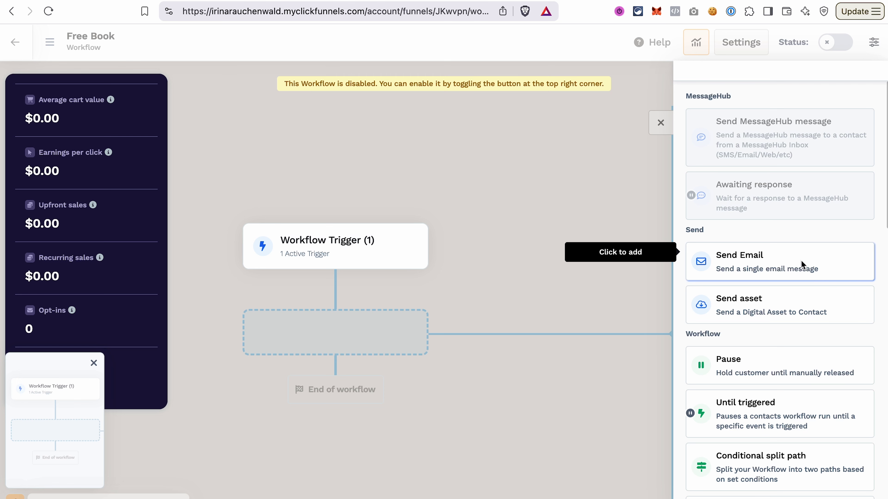
- Add a Send Email step using the Russell Brunson Style template, named Email 1 with the subject "Here's Your FREE Ebook!"
click(760, 267)
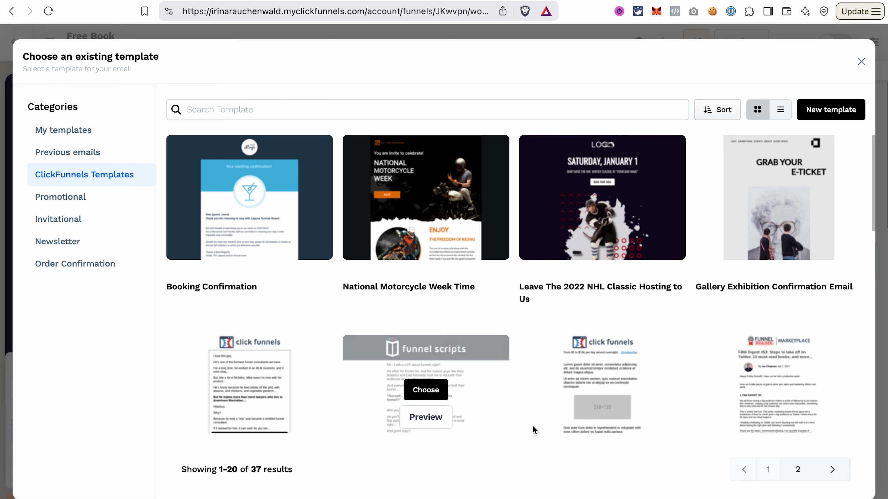
mouse_move(677, 409)
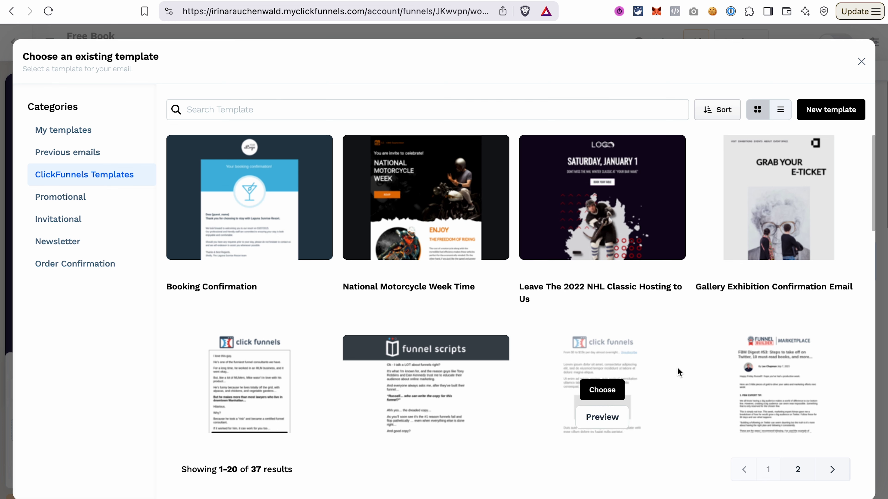
scroll(677, 367, down, 10)
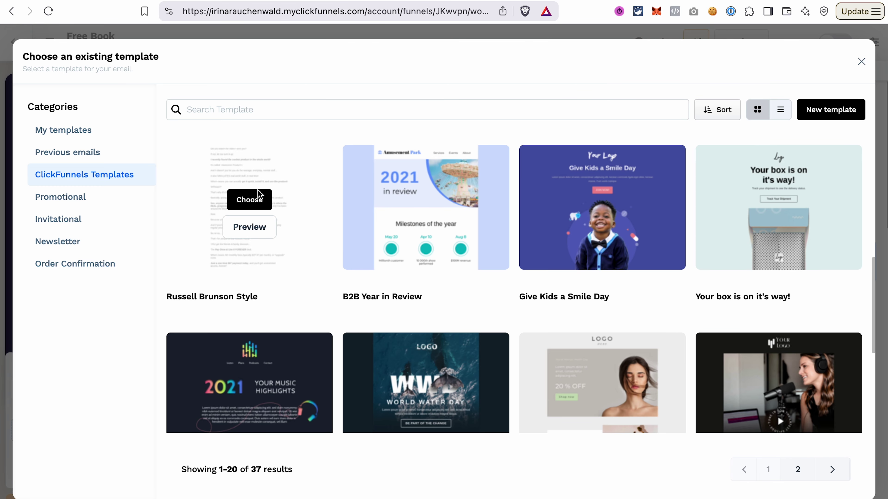
click(259, 200)
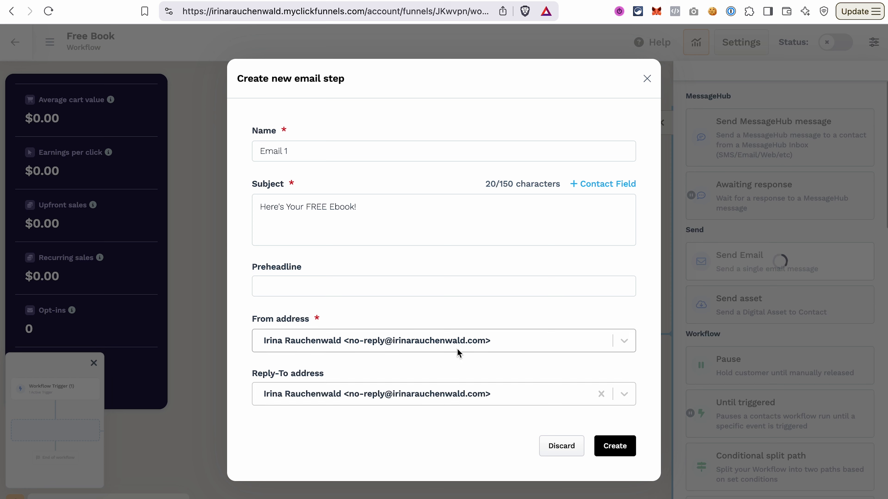
click(607, 445)
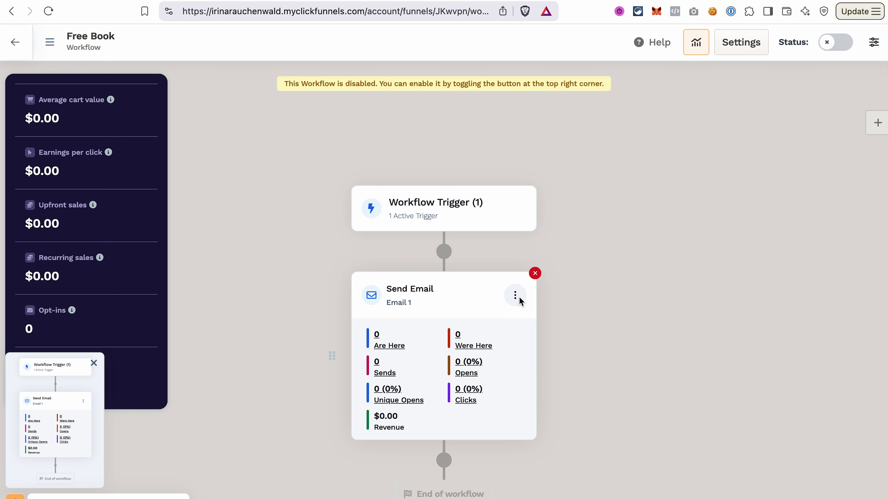
- Open Email 1 for editing and insert an empty image block below the "Click The Link To Gain Access Now!" link
click(515, 296)
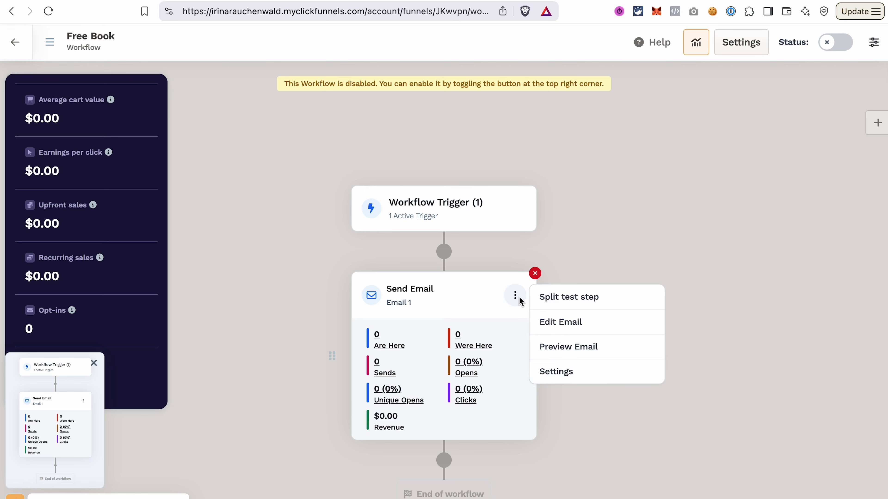
click(575, 328)
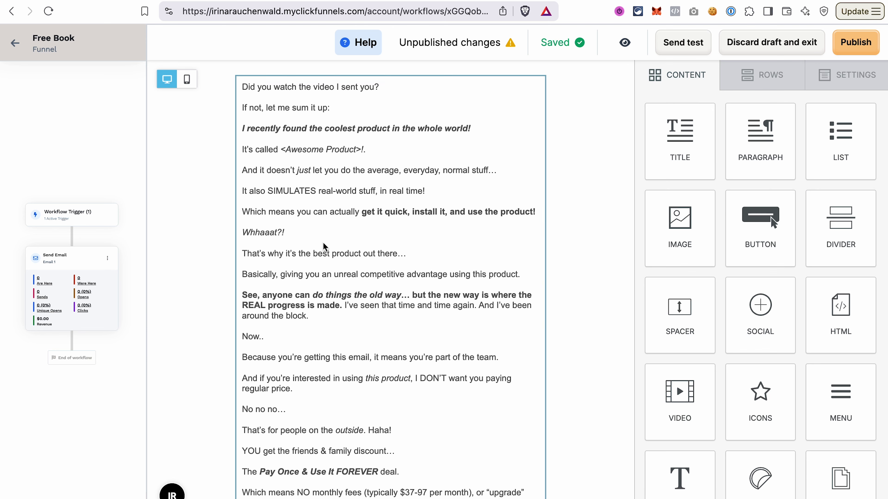
scroll(502, 225, down, 3)
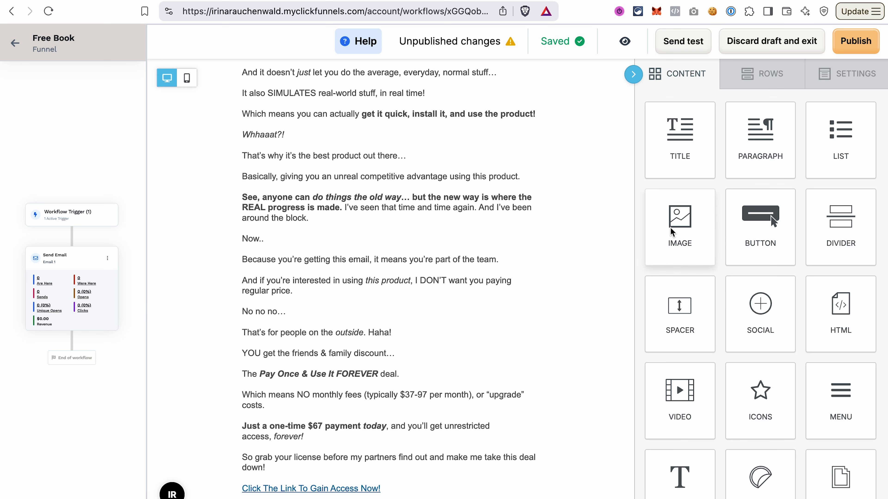
mouse_move(674, 218)
mouse_down()
mouse_move(681, 227)
mouse_move(362, 434)
mouse_move(336, 476)
mouse_move(338, 494)
mouse_up()
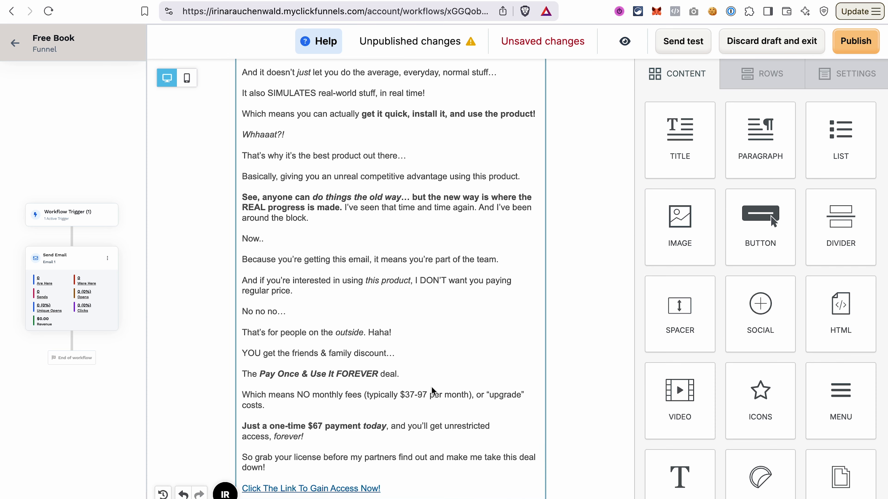
scroll(433, 391, down, 3)
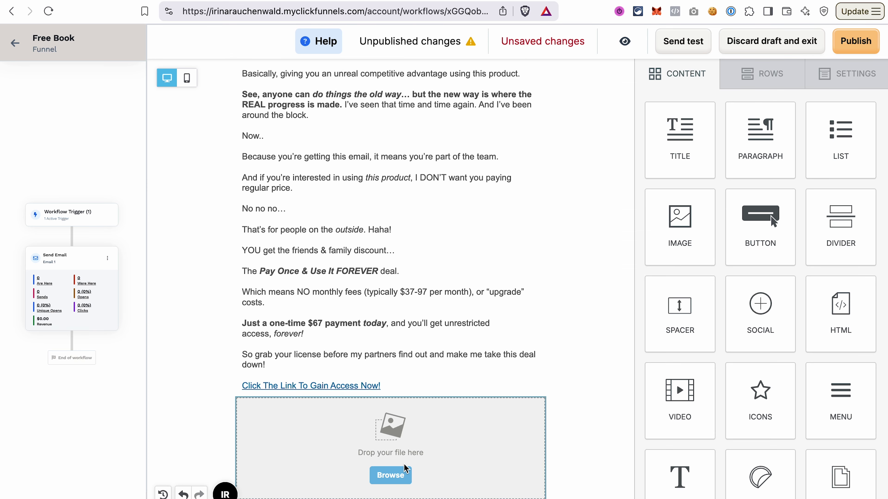
click(391, 480)
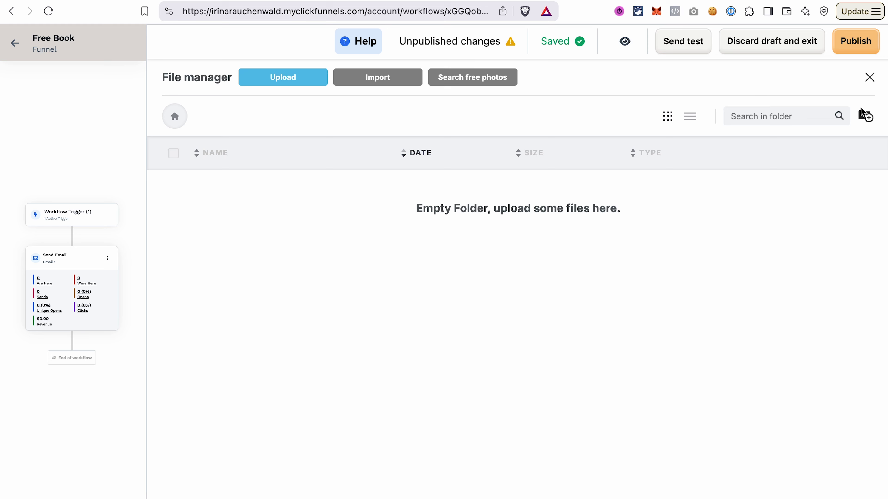
click(869, 77)
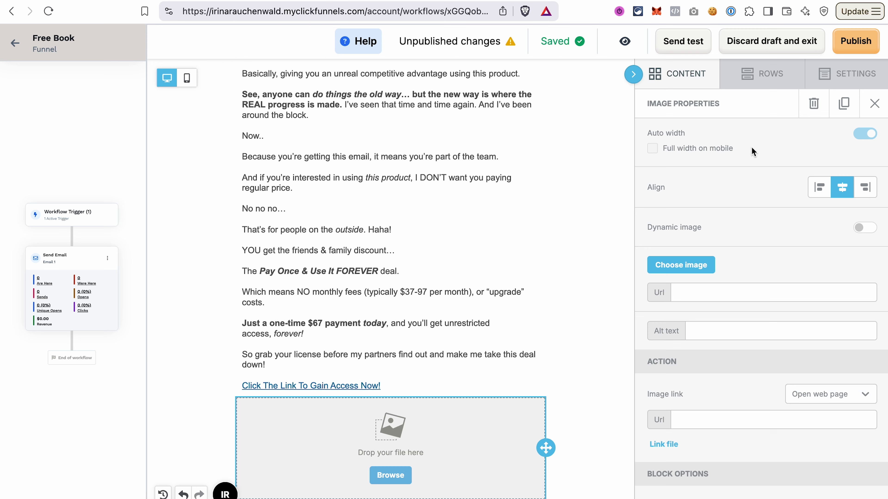
- Replace the email's entire template body text with "Here's your free ebook!"
click(399, 285)
scroll(410, 241, up, 4)
scroll(411, 241, up, 2)
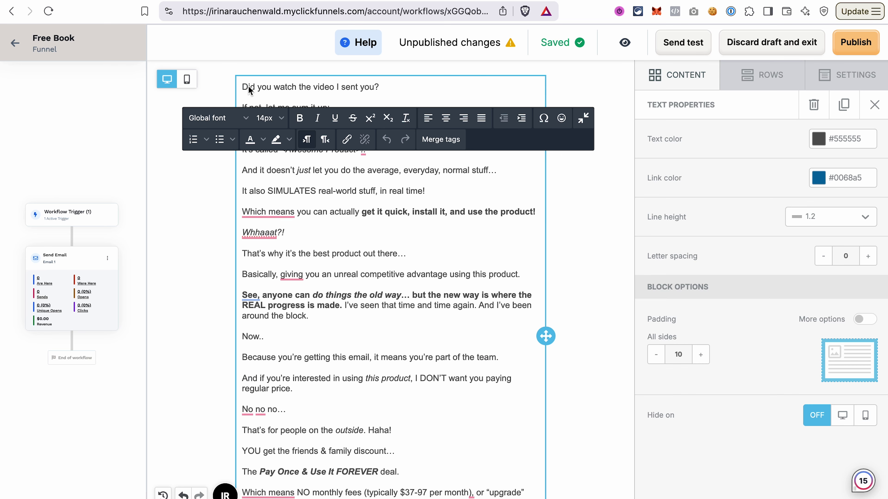
click(248, 88)
key(super+a)
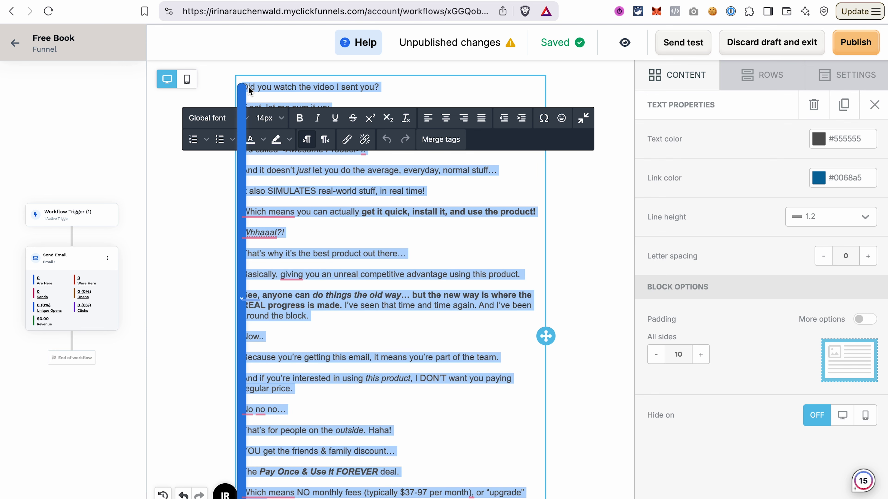
key(BackSpace)
text(Here's your free ebook!)
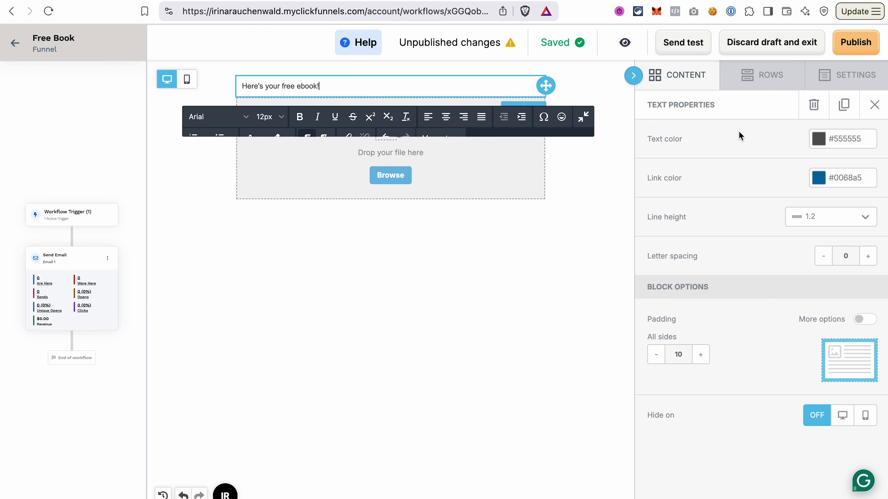
- Add an empty two-column row with a narrow first column and wide second column below the image block
click(685, 79)
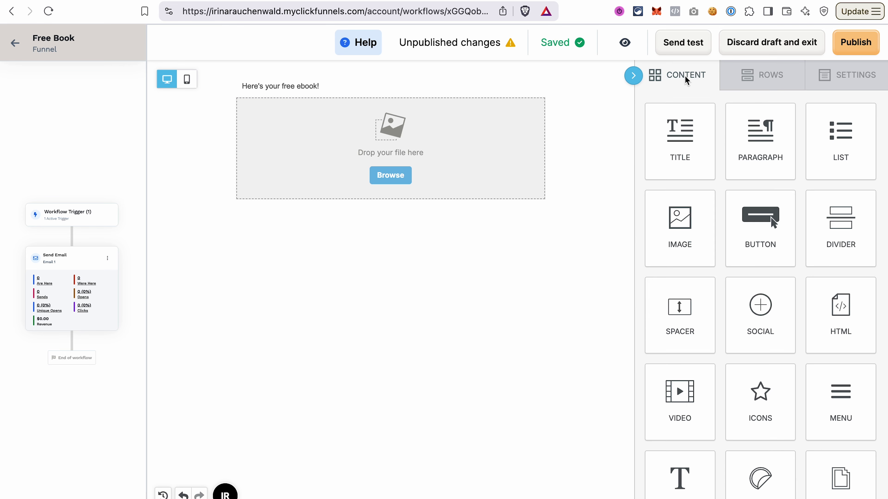
click(763, 74)
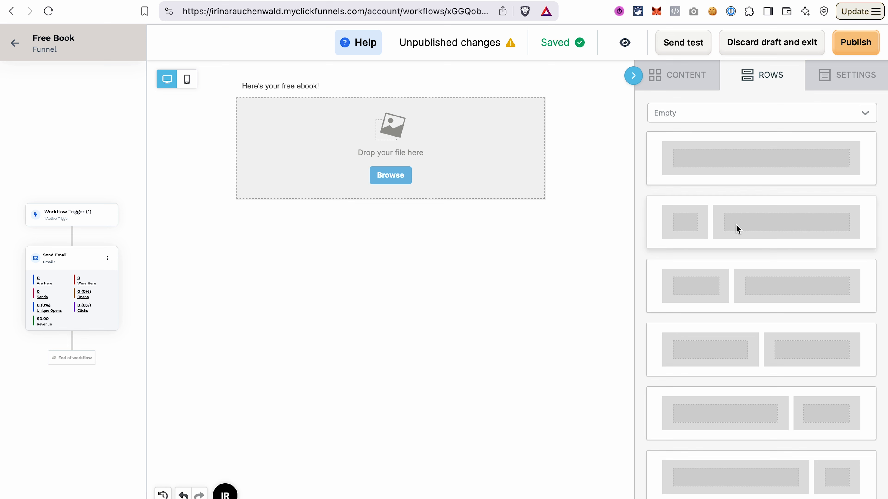
drag(693, 233, 375, 187)
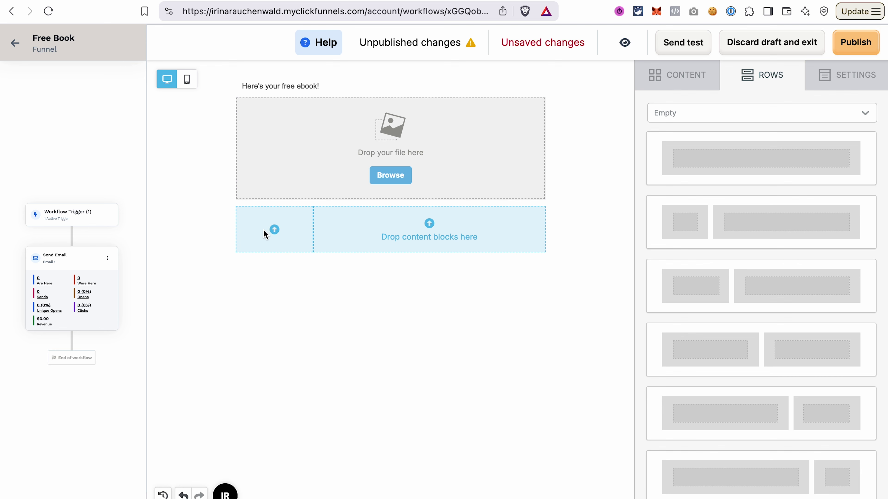
- Move the empty image block into the row's narrow column and the "Here's your free ebook!" text block into its wide column
click(353, 198)
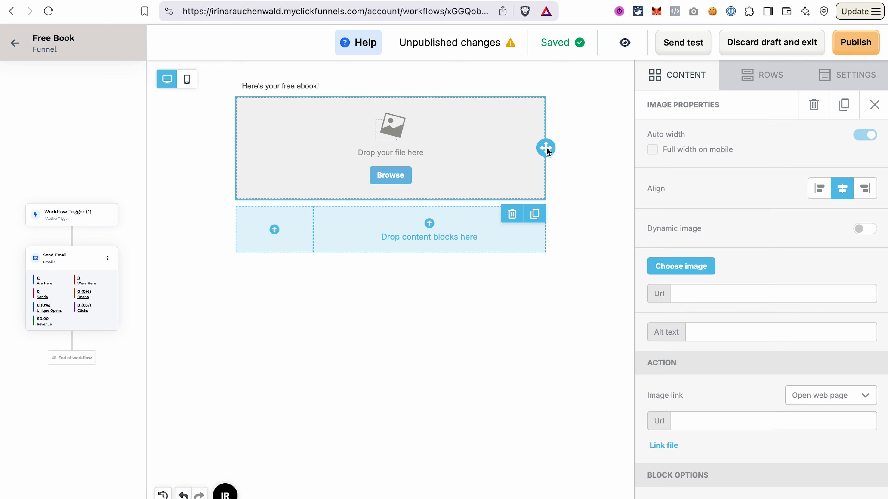
drag(543, 151, 284, 236)
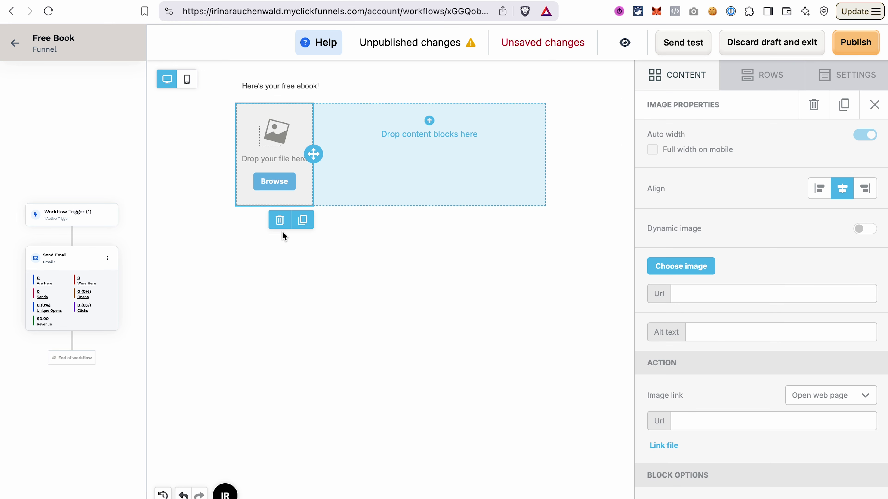
click(420, 91)
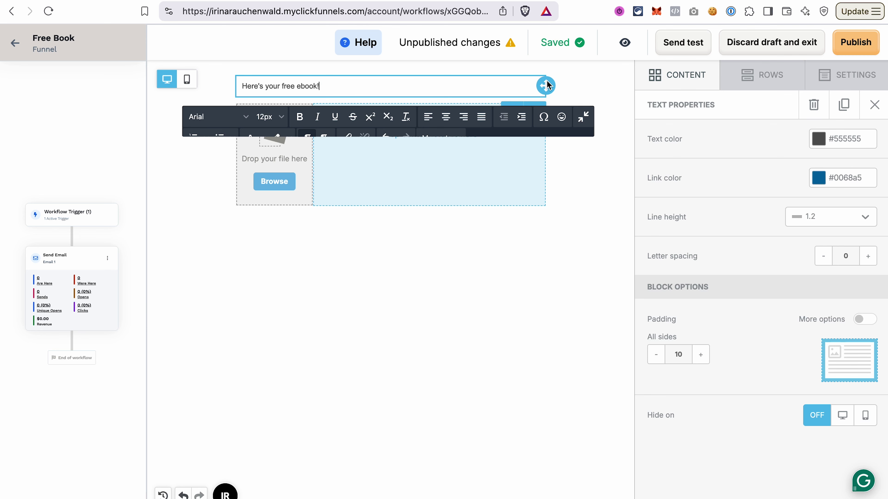
drag(546, 85, 518, 154)
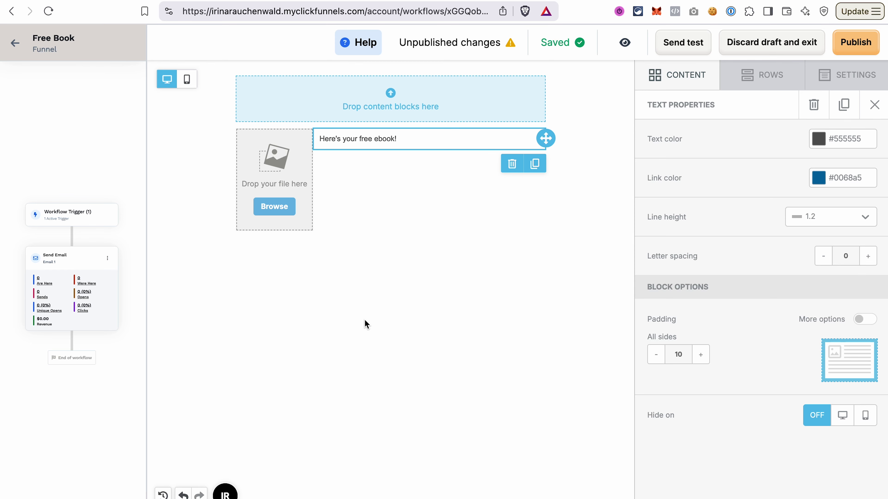
- Publish the edited Email 1 and return to the Free Book workflow
click(867, 45)
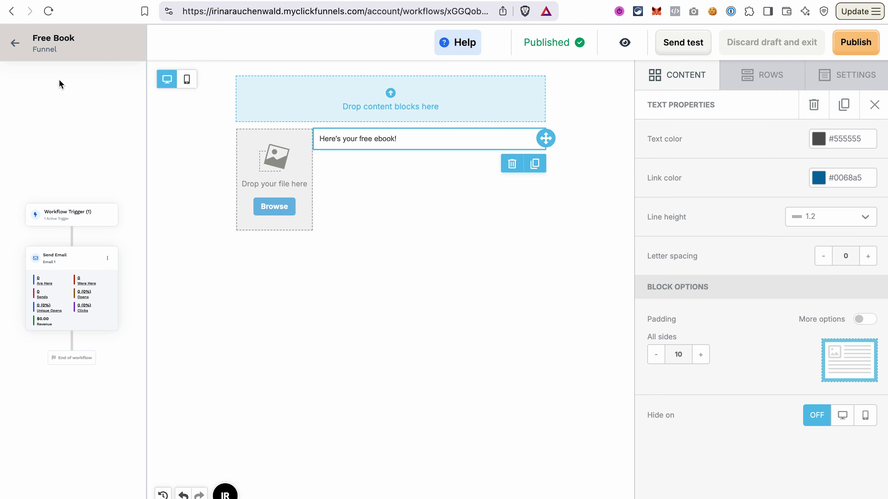
click(15, 43)
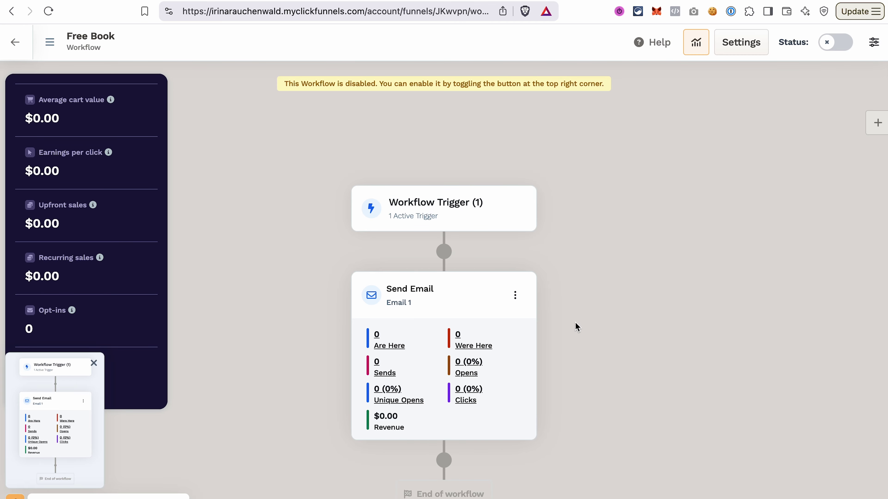
- Enable the Free Book workflow so it starts processing contacts
scroll(596, 414, down, 2)
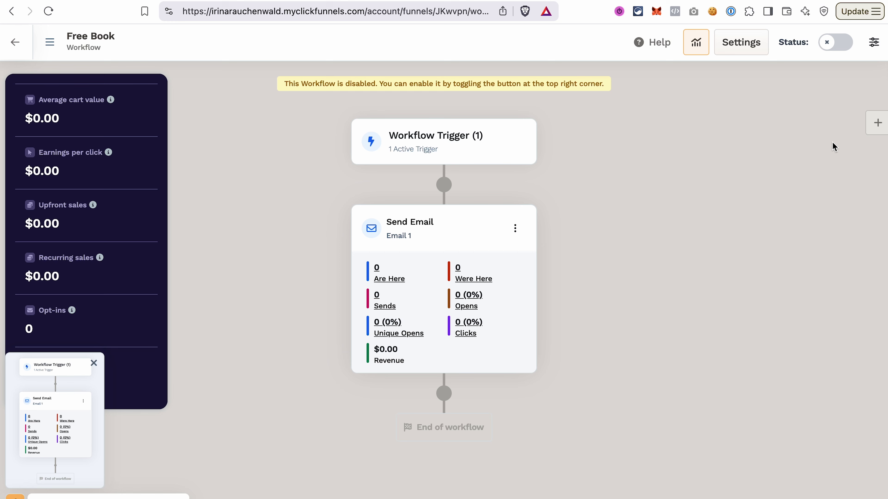
click(840, 48)
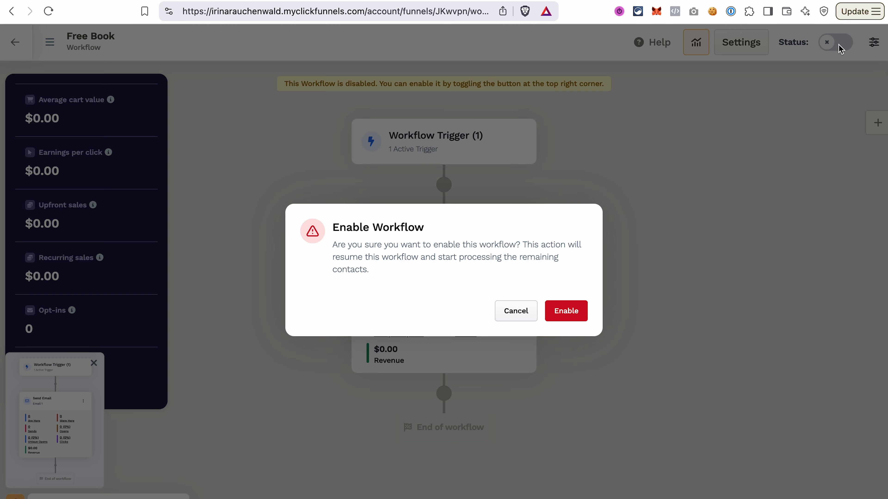
click(576, 317)
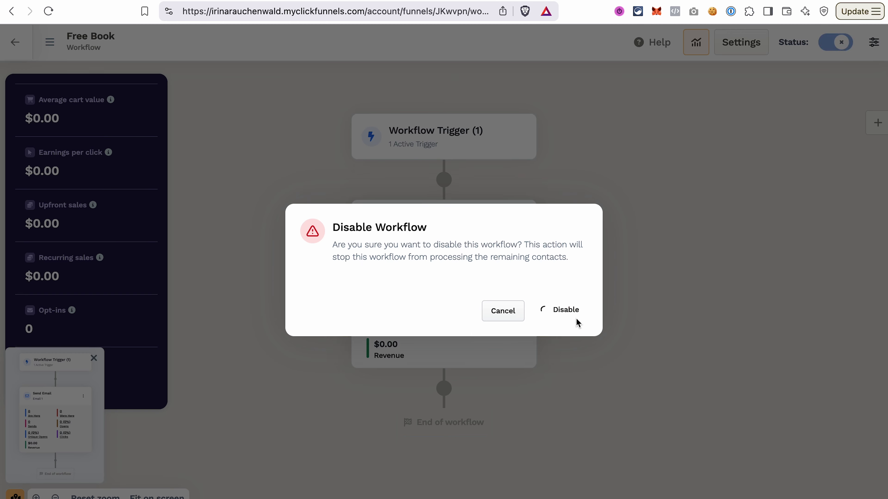